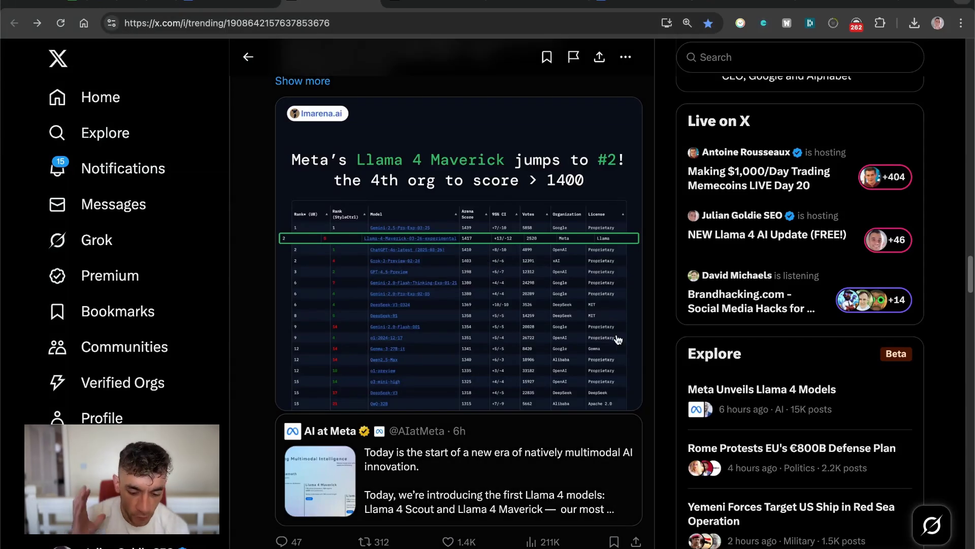
- Enlarge the Llama 4 Maverick ranking image in the lmarena.ai post on X and switch to the Perplexity thread researching the Llama 4 update
{"action": "left_click", "coordinate": [367, 202]}
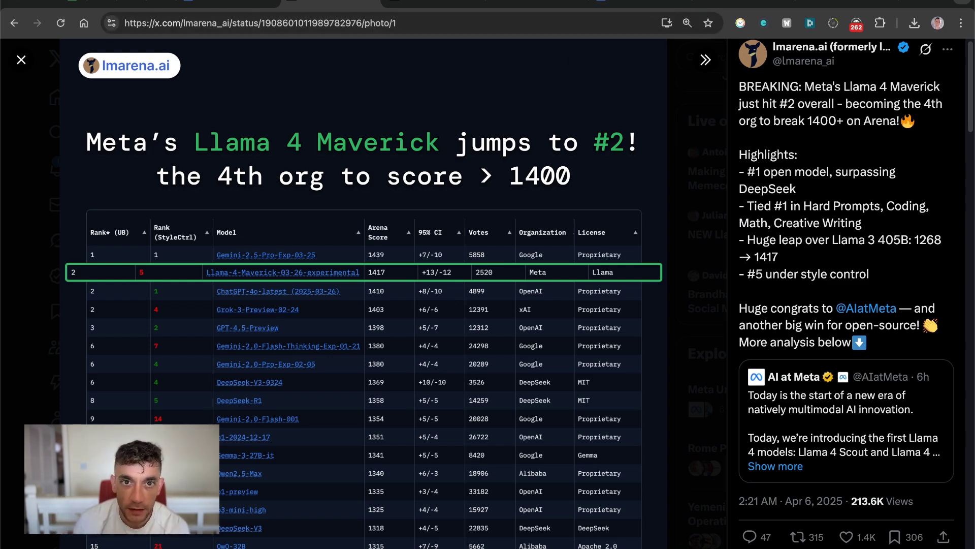
{"action": "left_click", "coordinate": [435, 5]}
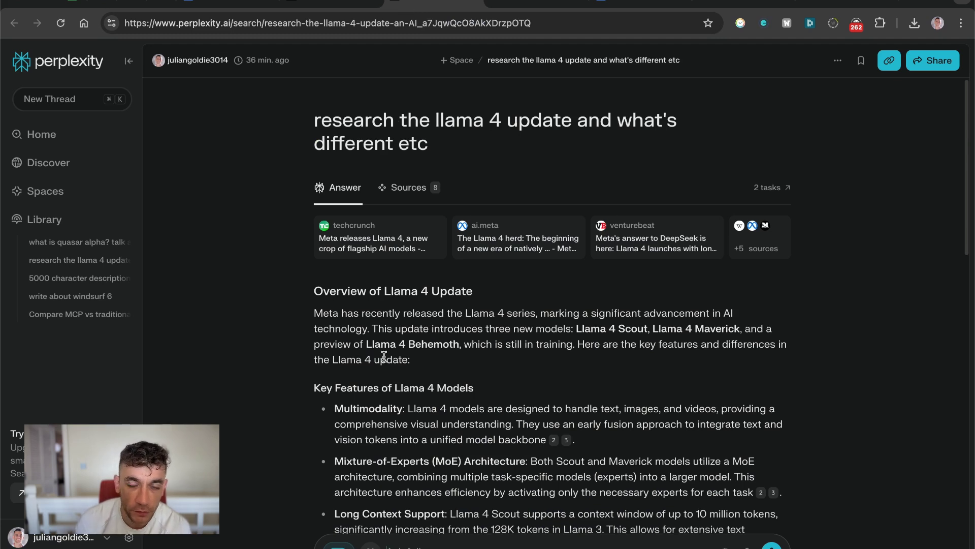
{"action": "scroll", "coordinate": [384, 356], "scroll_direction": "down", "scroll_amount": 3}
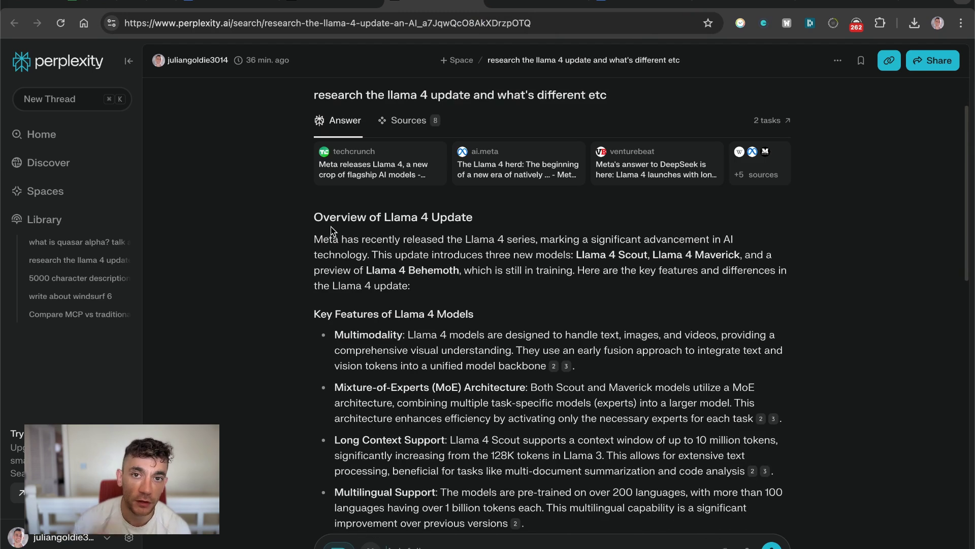
{"action": "left_click", "coordinate": [496, 5]}
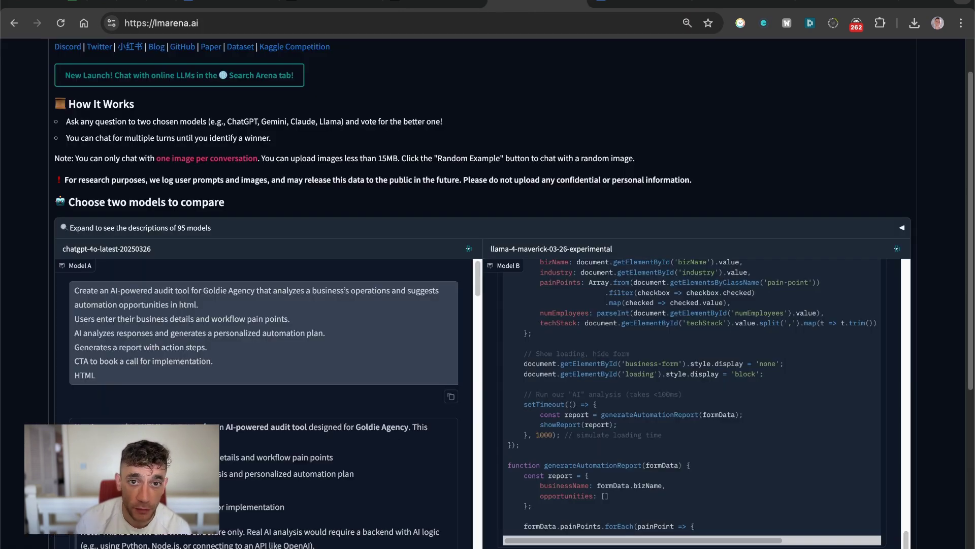
{"action": "left_click", "coordinate": [449, 3]}
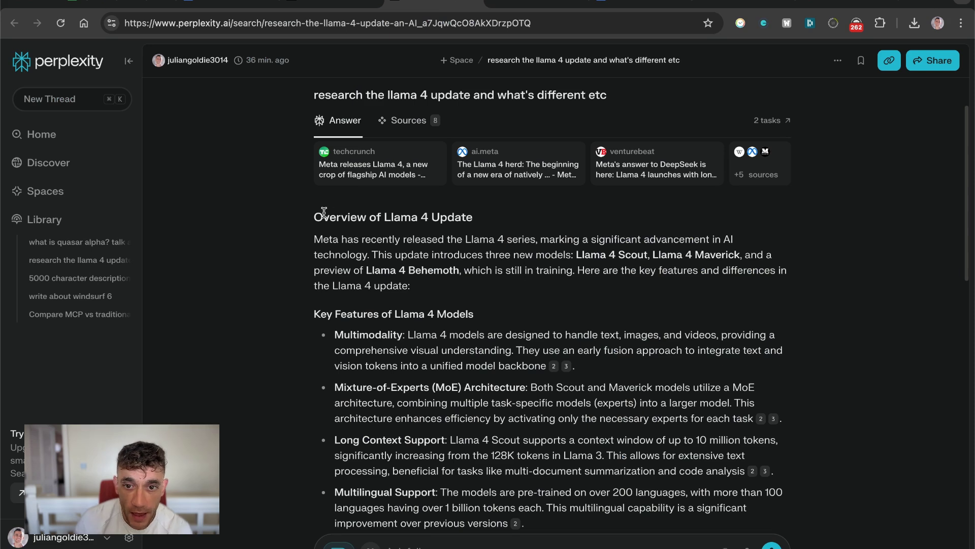
- Enlarge the page to 110% and read the Overview of Llama 4 Update, highlighting the passages on Scout, Maverick and Behemoth
{"action": "key", "text": "super+equal"}
{"action": "scroll", "coordinate": [465, 335], "scroll_direction": "down", "scroll_amount": 1}
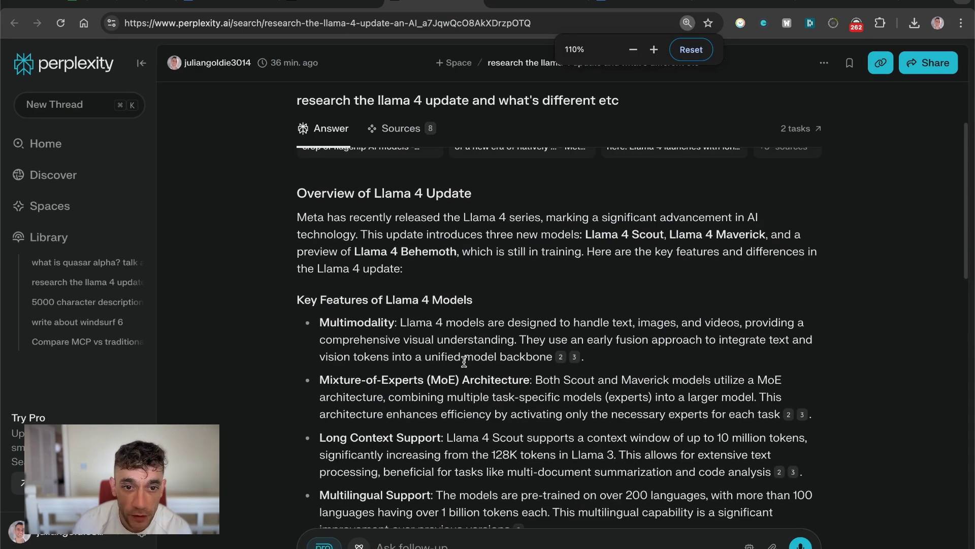
{"action": "left_click_drag", "start_coordinate": [542, 229], "coordinate": [296, 192]}
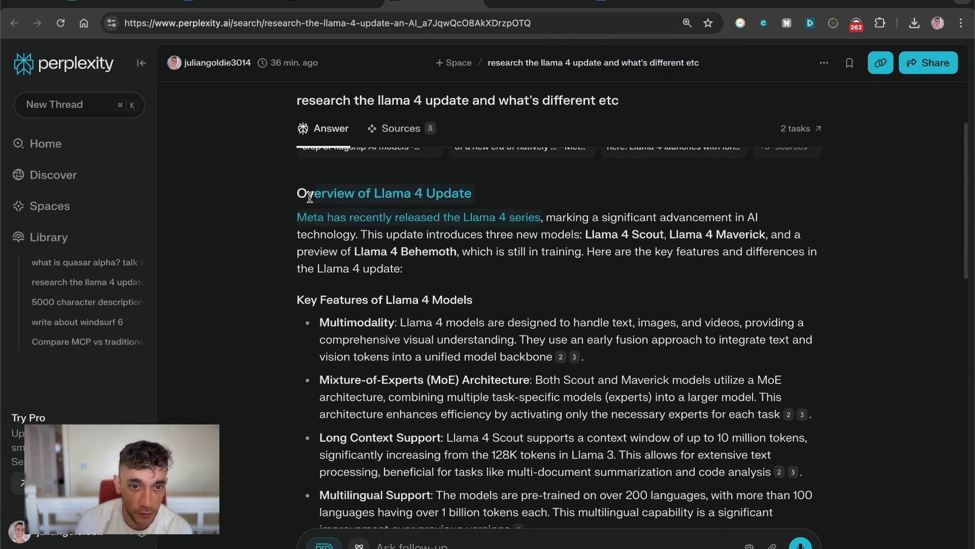
{"action": "left_click", "coordinate": [305, 200]}
{"action": "double_click", "coordinate": [308, 217]}
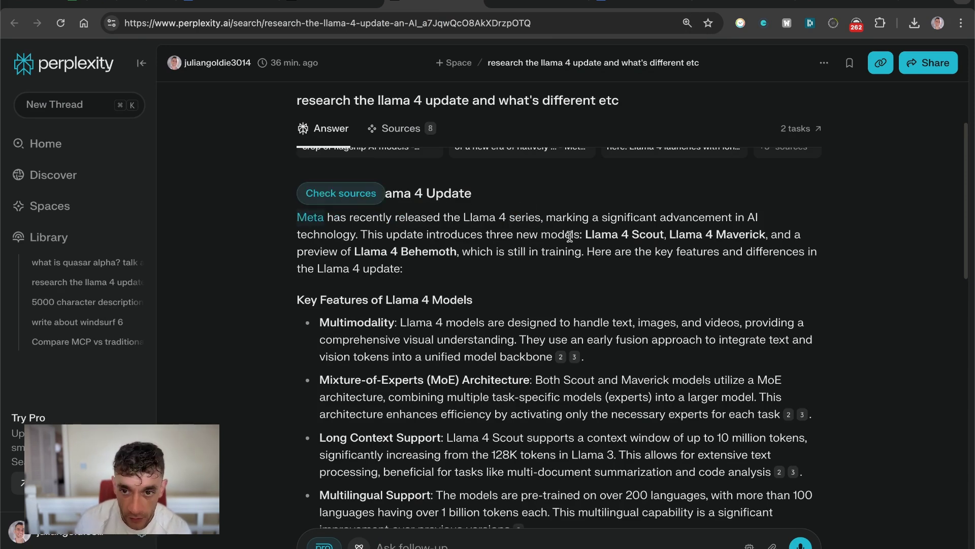
{"action": "left_click_drag", "start_coordinate": [585, 234], "coordinate": [753, 237]}
{"action": "left_click", "coordinate": [689, 236]}
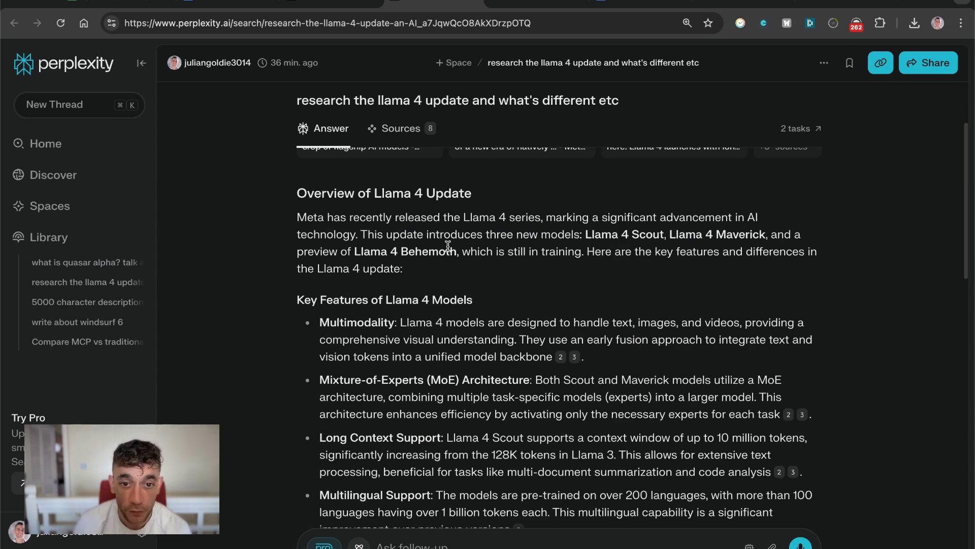
{"action": "left_click_drag", "start_coordinate": [582, 252], "coordinate": [451, 251]}
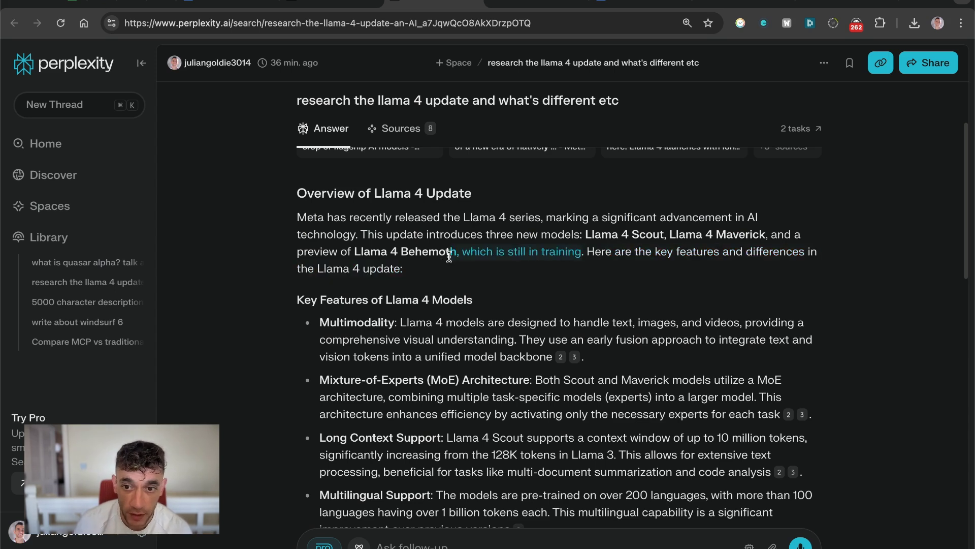
- Examine the Key Features of Llama 4 Models, highlighting each point and the token comparison with Llama 3 under Long Context Support
{"action": "scroll", "coordinate": [454, 280], "scroll_direction": "down", "scroll_amount": 1}
{"action": "scroll", "coordinate": [452, 275], "scroll_direction": "down", "scroll_amount": 3}
{"action": "scroll", "coordinate": [381, 226], "scroll_direction": "up", "scroll_amount": 1}
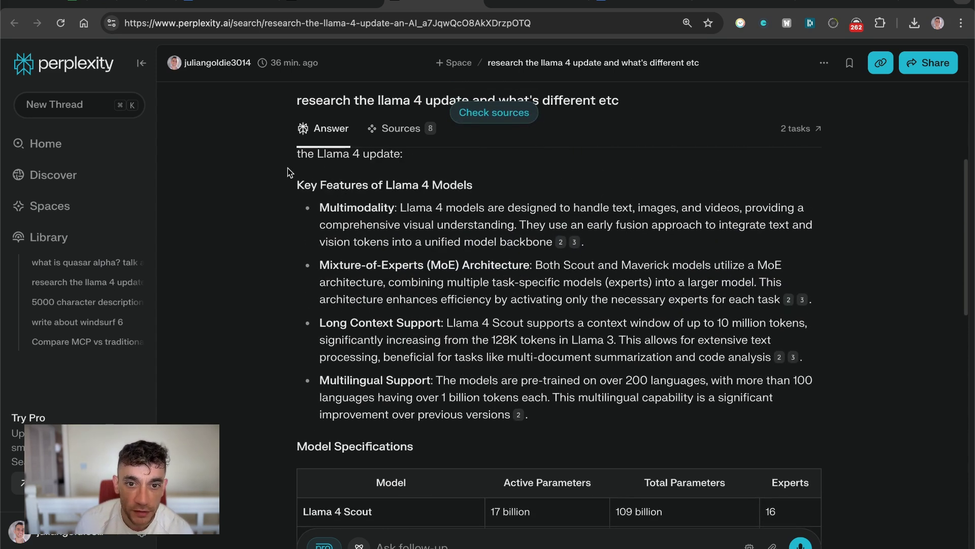
{"action": "left_click_drag", "start_coordinate": [288, 167], "coordinate": [529, 415]}
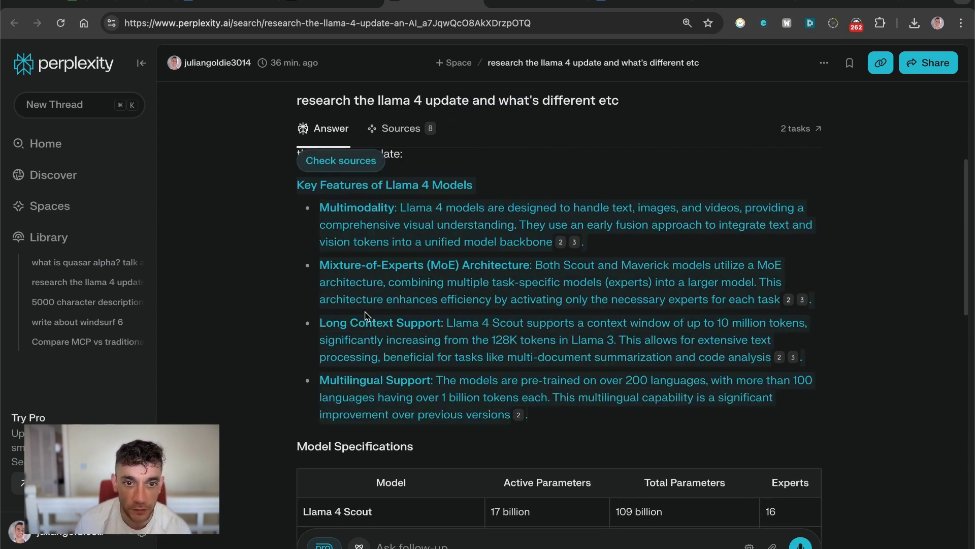
{"action": "triple_click", "coordinate": [358, 219]}
{"action": "double_click", "coordinate": [362, 282]}
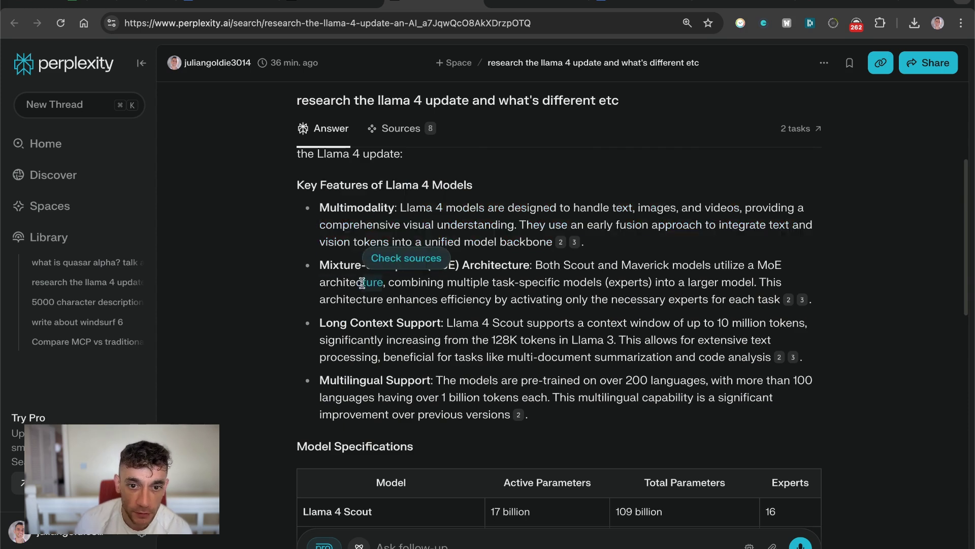
{"action": "triple_click", "coordinate": [355, 283]}
{"action": "triple_click", "coordinate": [392, 346]}
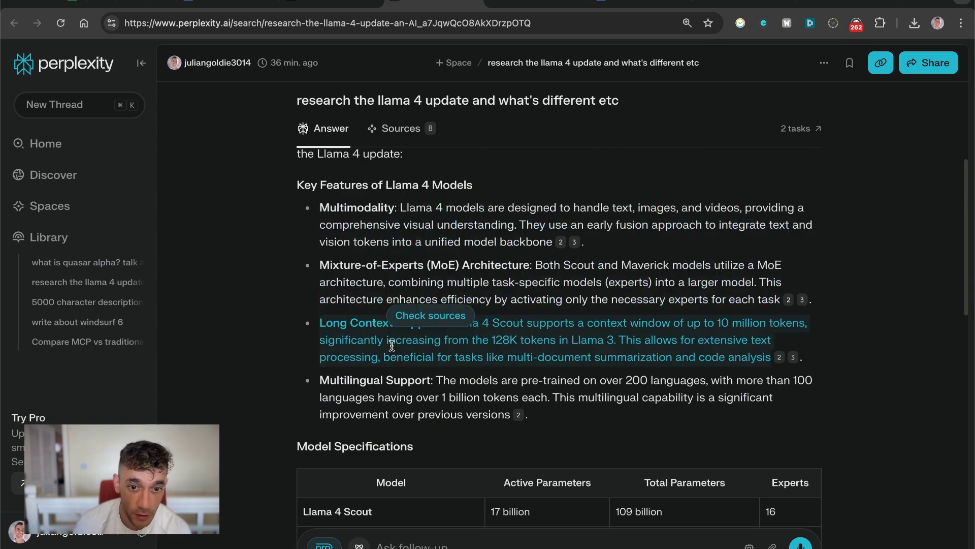
{"action": "left_click", "coordinate": [454, 357]}
{"action": "left_click", "coordinate": [351, 359]}
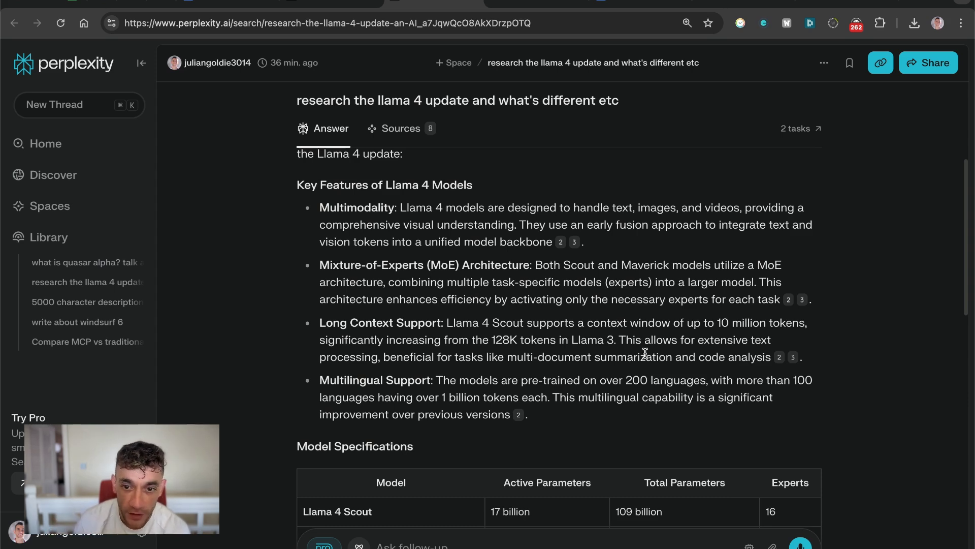
{"action": "left_click_drag", "start_coordinate": [619, 341], "coordinate": [493, 340]}
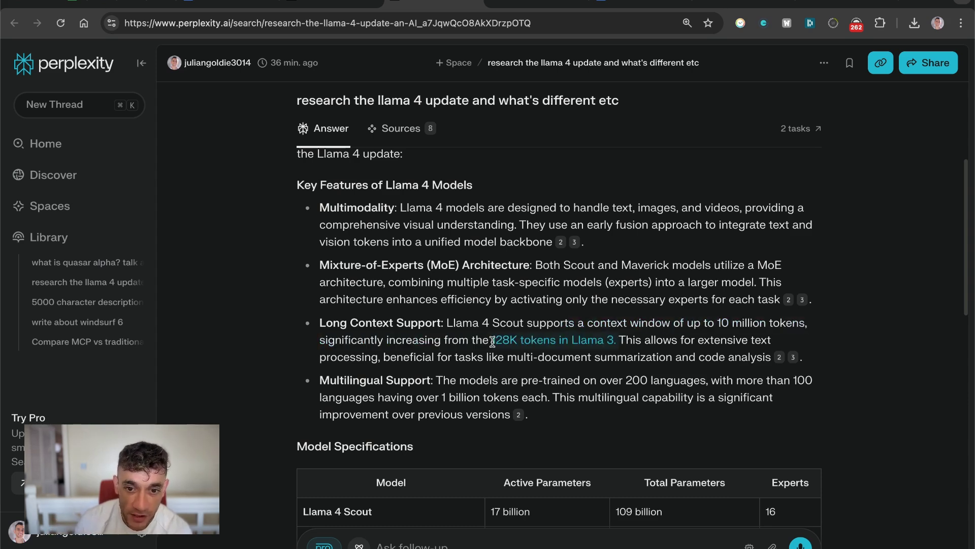
{"action": "left_click", "coordinate": [690, 350]}
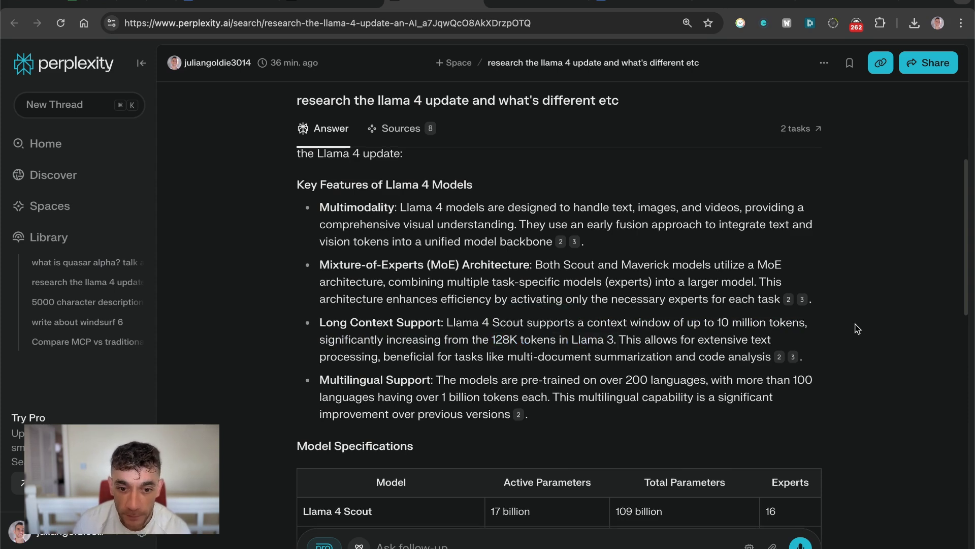
- Review the answer's model specifications, improvements and innovations, availability and licensing, and conclusion
{"action": "scroll", "coordinate": [858, 330], "scroll_direction": "down", "scroll_amount": 5}
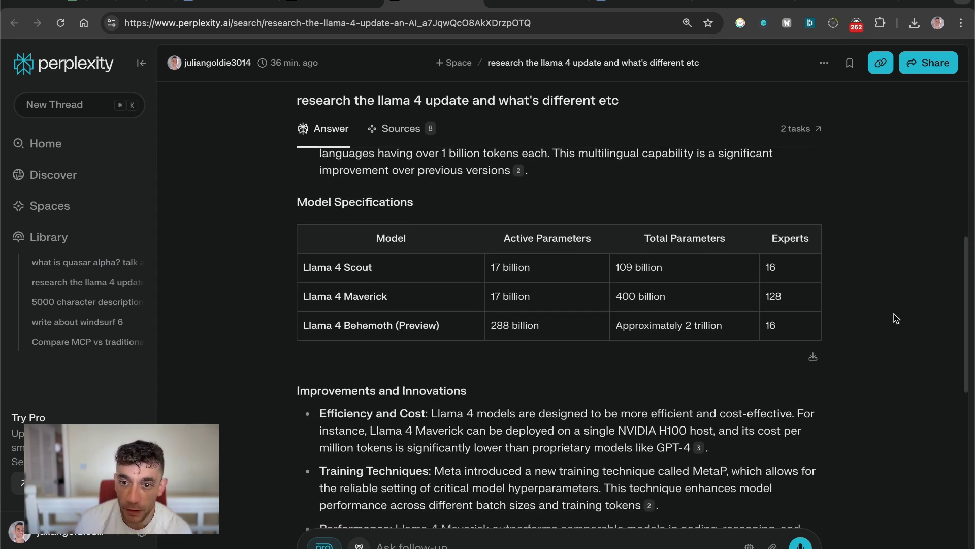
{"action": "scroll", "coordinate": [842, 335], "scroll_direction": "down", "scroll_amount": 5}
{"action": "scroll", "coordinate": [838, 338], "scroll_direction": "up", "scroll_amount": 1}
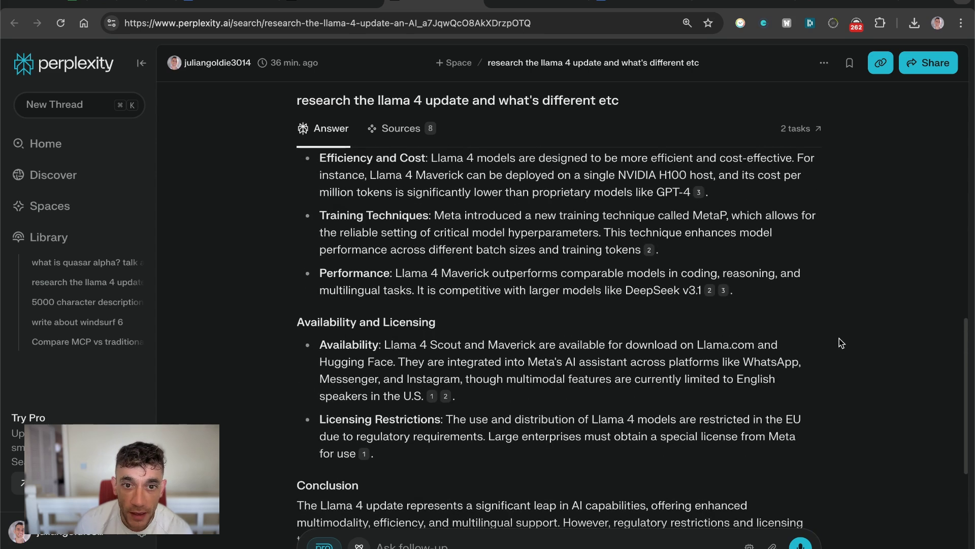
{"action": "scroll", "coordinate": [787, 335], "scroll_direction": "up", "scroll_amount": 1}
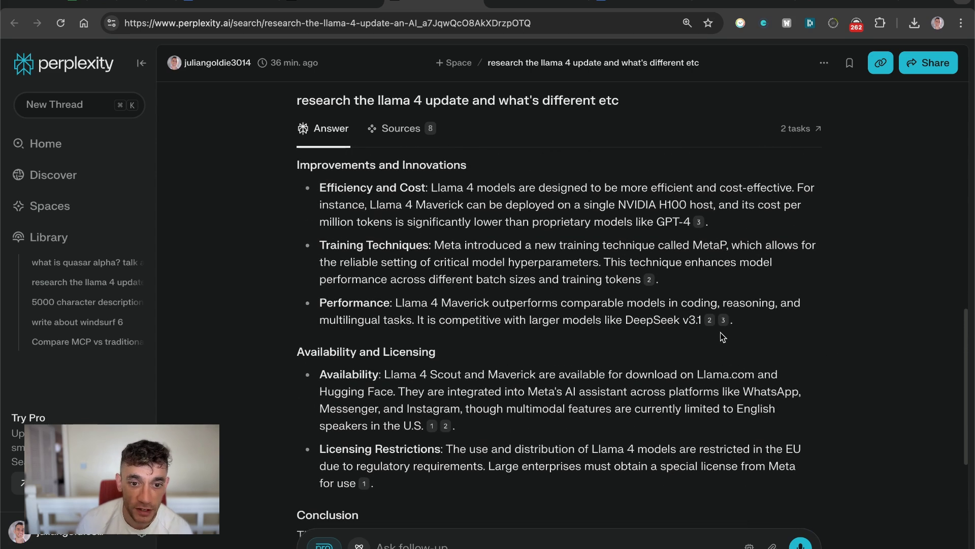
{"action": "scroll", "coordinate": [455, 404], "scroll_direction": "down", "scroll_amount": 3}
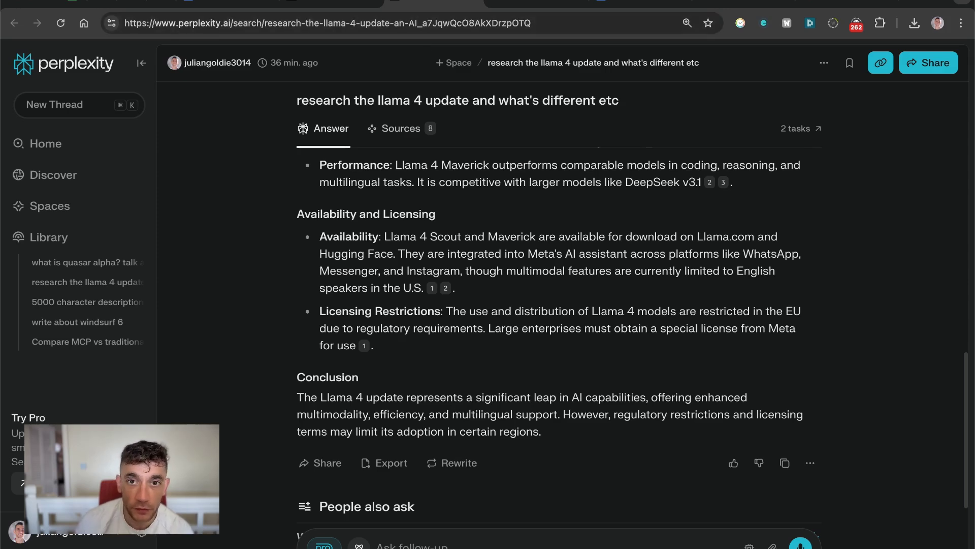
- Switch to lmarena.ai and examine the overall language leaderboard's model rankings
{"action": "left_click", "coordinate": [556, 6]}
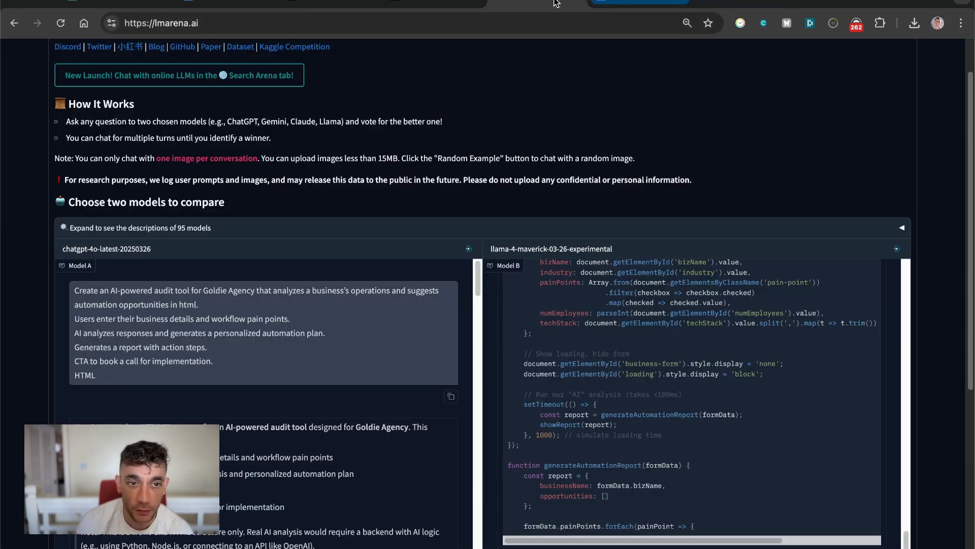
{"action": "scroll", "coordinate": [219, 121], "scroll_direction": "up", "scroll_amount": 2}
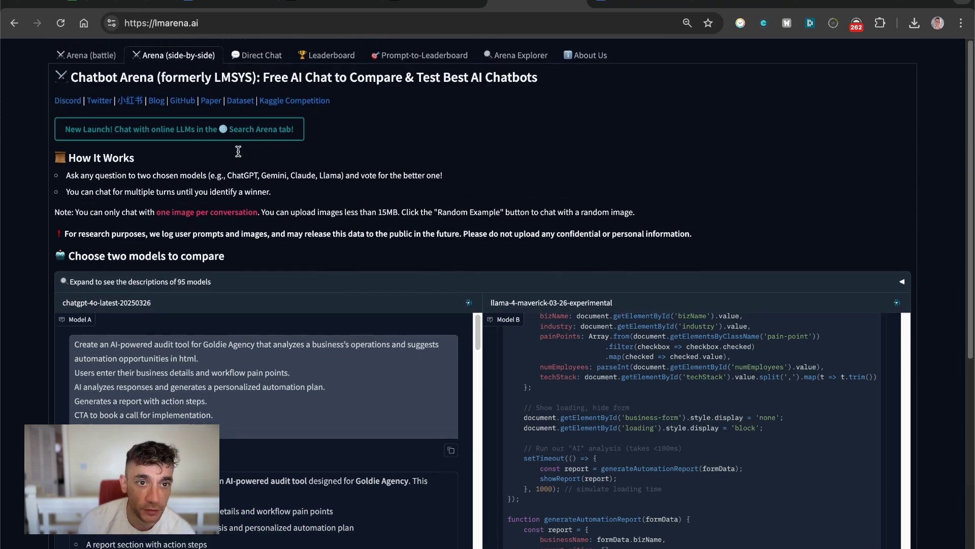
{"action": "left_click", "coordinate": [312, 55]}
{"action": "scroll", "coordinate": [365, 371], "scroll_direction": "down", "scroll_amount": 3}
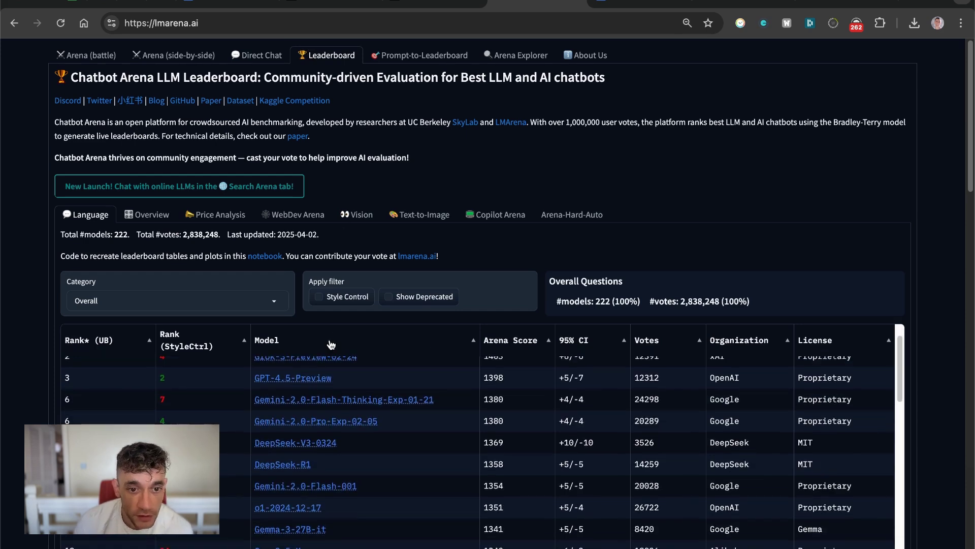
{"action": "scroll", "coordinate": [432, 401], "scroll_direction": "up", "scroll_amount": 3}
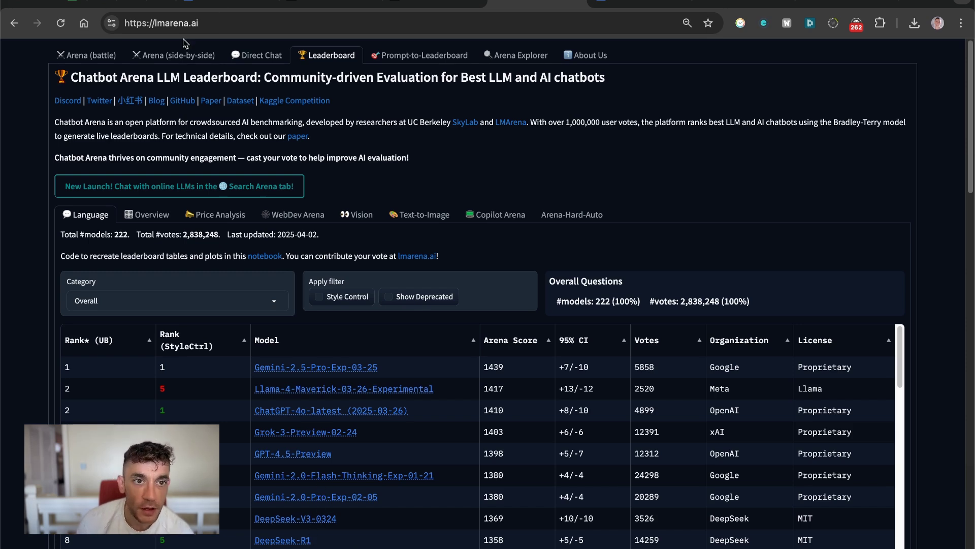
- In the side-by-side arena, set Model A to llama-4-maverick-03-26-experimental
{"action": "left_click", "coordinate": [206, 56]}
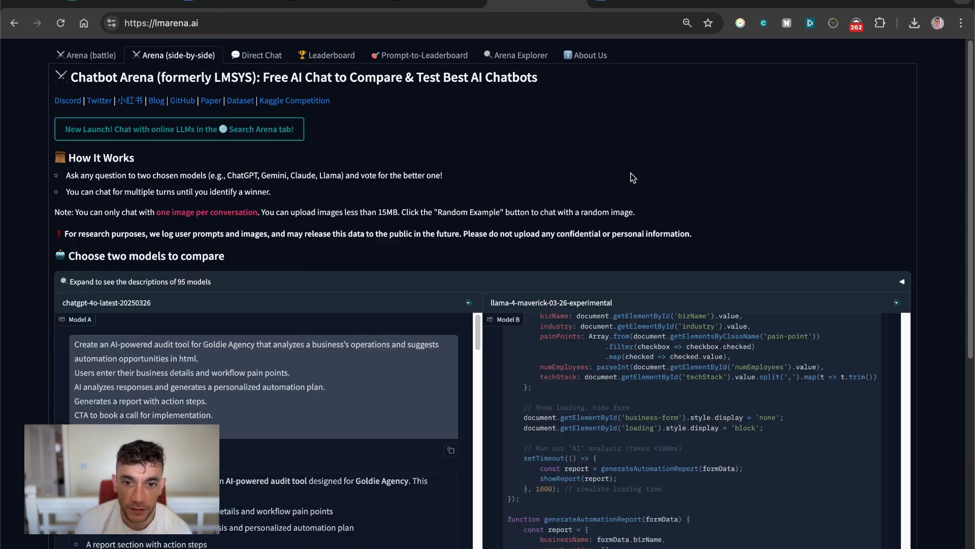
{"action": "scroll", "coordinate": [779, 153], "scroll_direction": "down", "scroll_amount": 3}
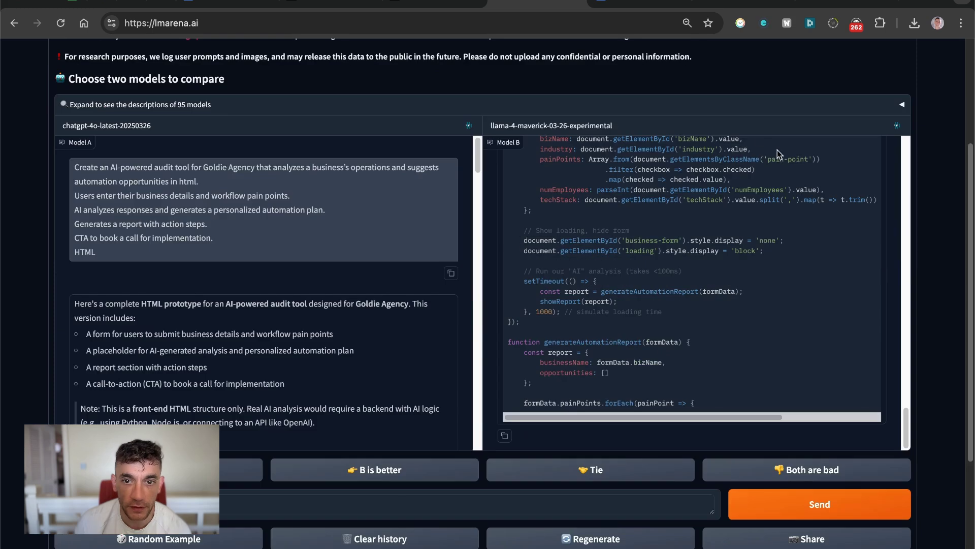
{"action": "left_click", "coordinate": [194, 125]}
{"action": "key", "text": "super+a"}
{"action": "type", "text": "la"}
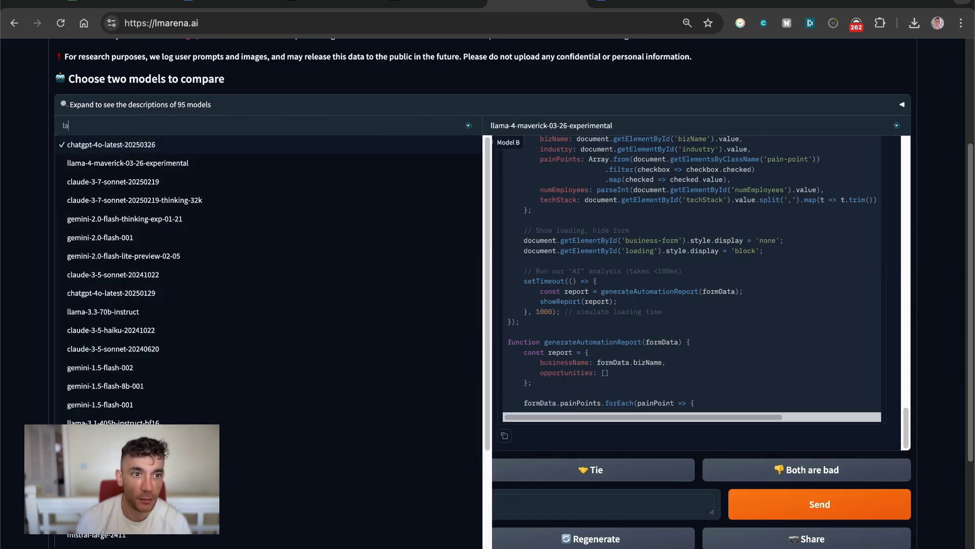
{"action": "type", "text": "ama"}
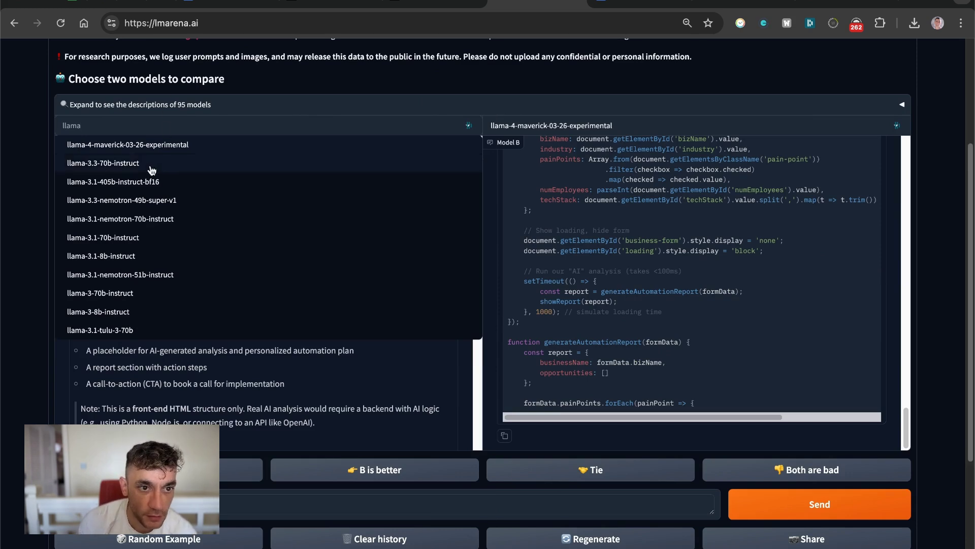
{"action": "left_click", "coordinate": [150, 145]}
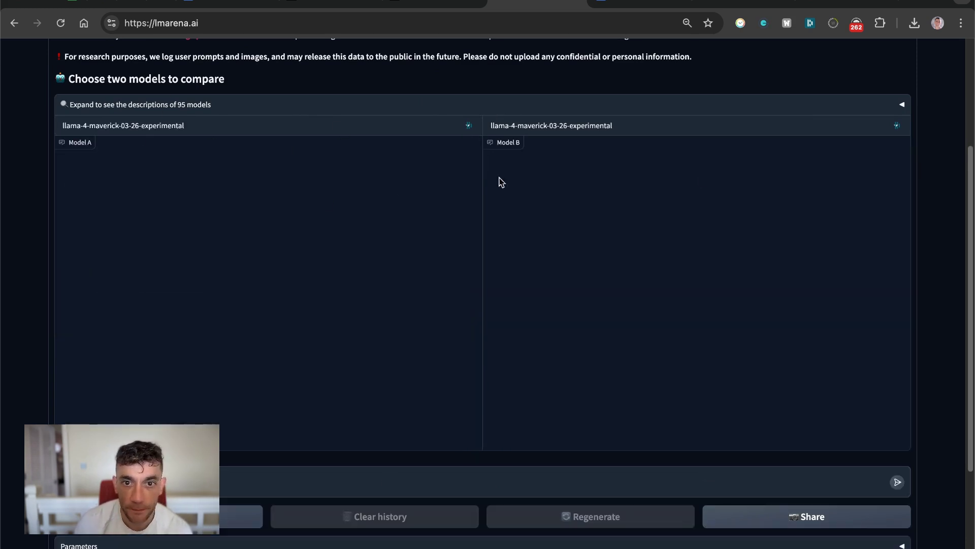
- Set Model B to claude-3-7-sonnet-20250219 and paste the Goldie Agency AI-powered audit tool prompt from the test document into the message box
{"action": "left_click", "coordinate": [587, 125]}
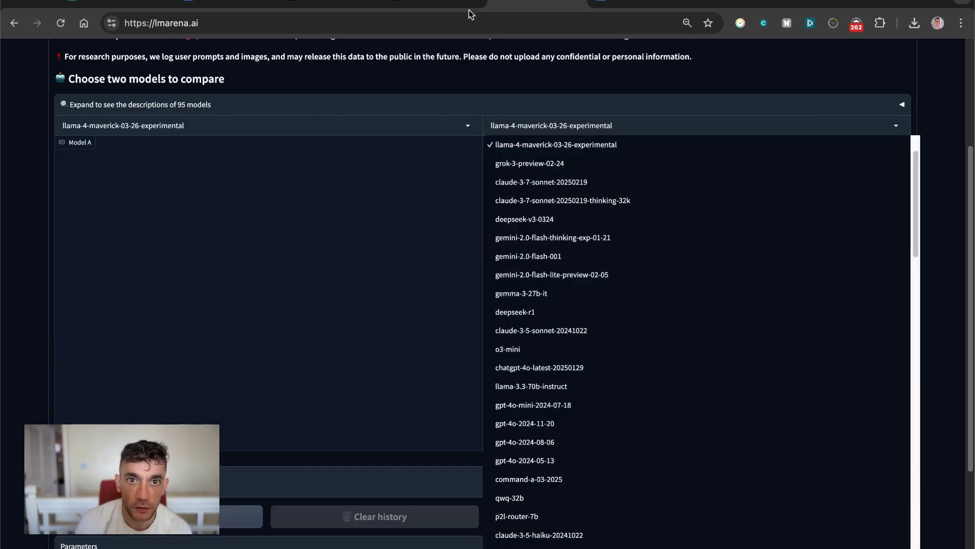
{"action": "left_click", "coordinate": [640, 4]}
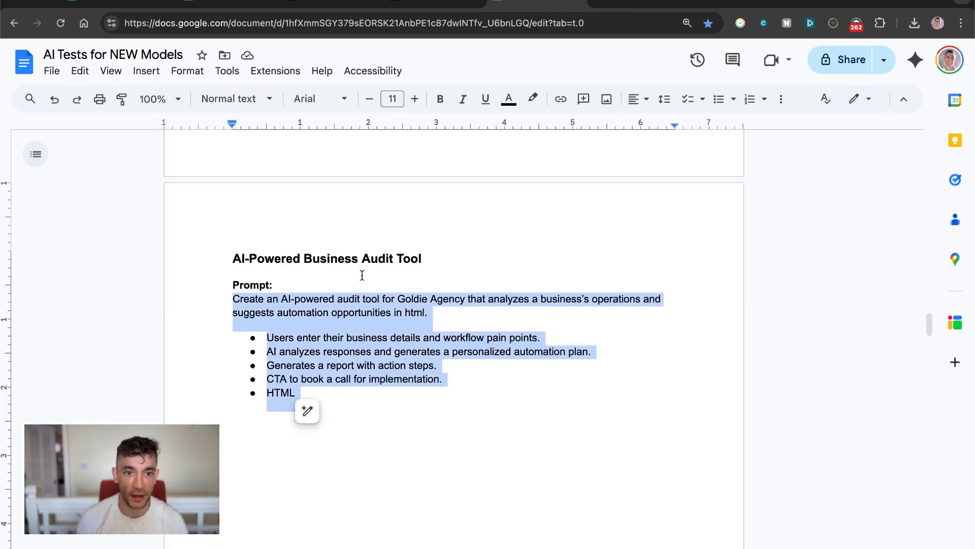
{"action": "key", "text": "ctrl+Tab"}
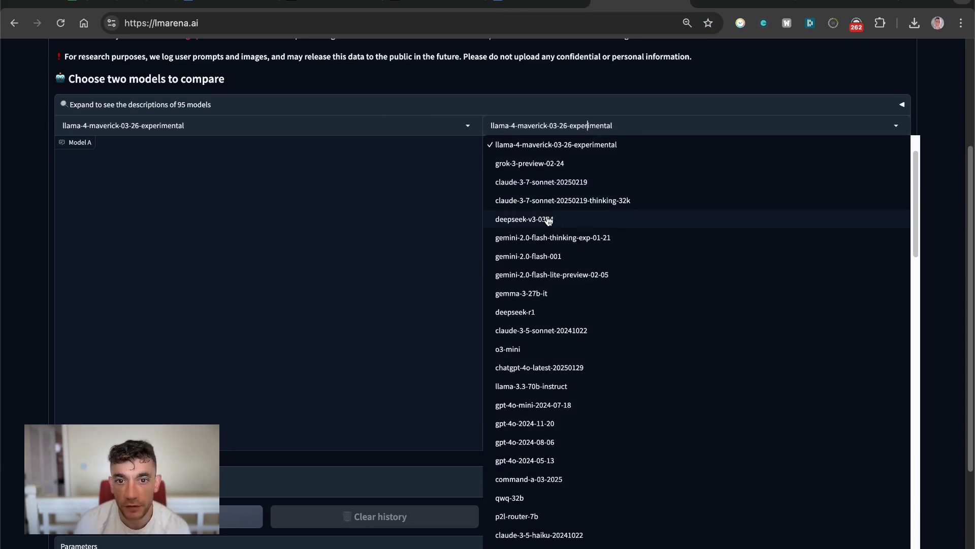
{"action": "left_click", "coordinate": [542, 182]}
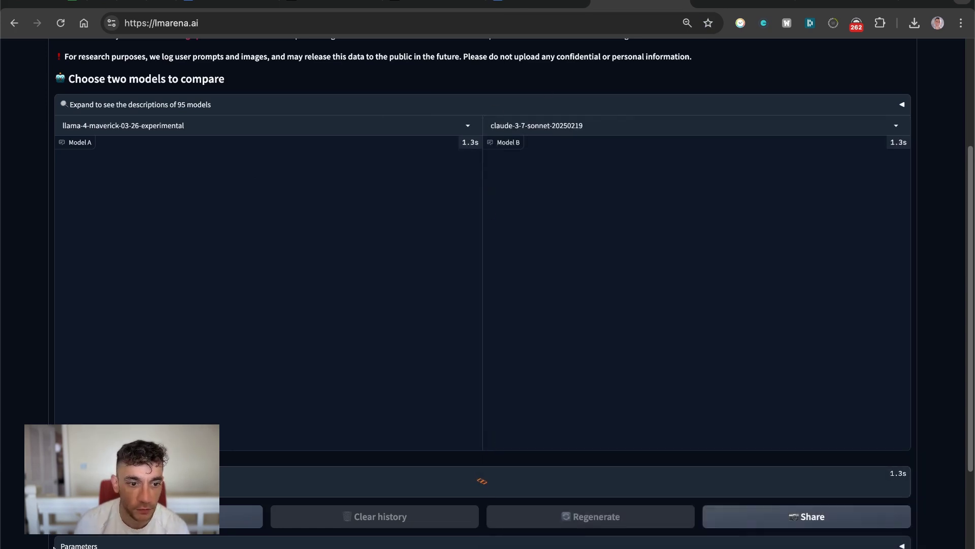
{"action": "key", "text": "super+v"}
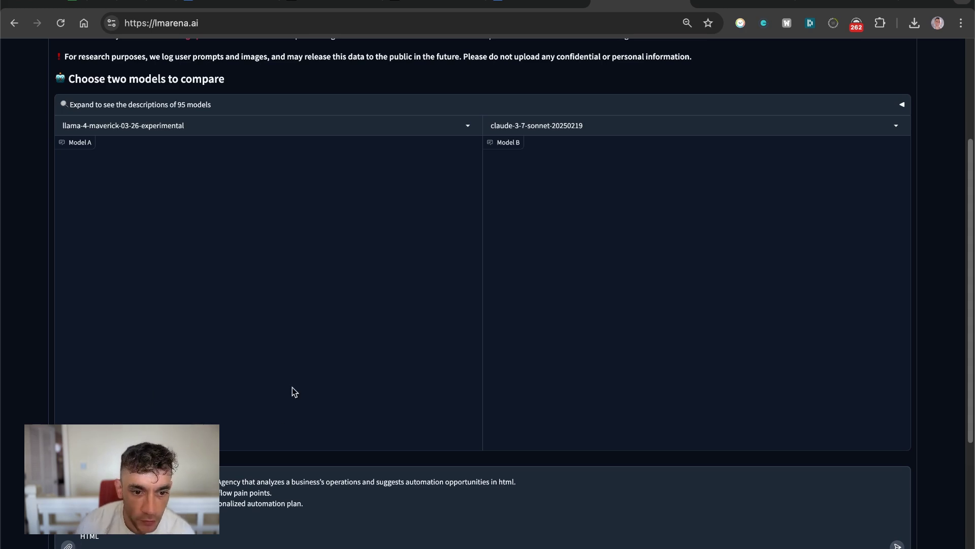
- Review the Goldie Agency audit tool prompt's requirements line by line and submit it to both models
{"action": "triple_click", "coordinate": [254, 477]}
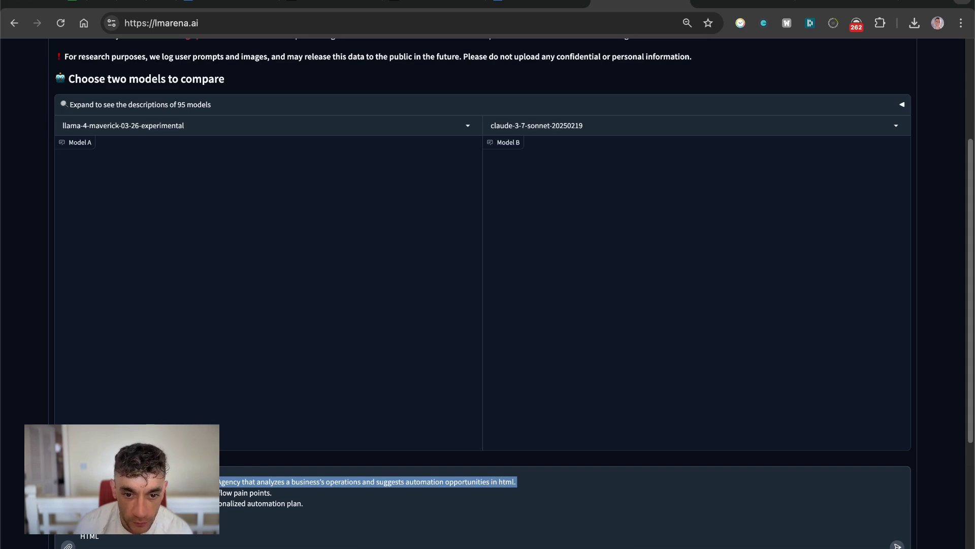
{"action": "left_click", "coordinate": [304, 512]}
{"action": "left_click_drag", "start_coordinate": [219, 508], "coordinate": [213, 493]}
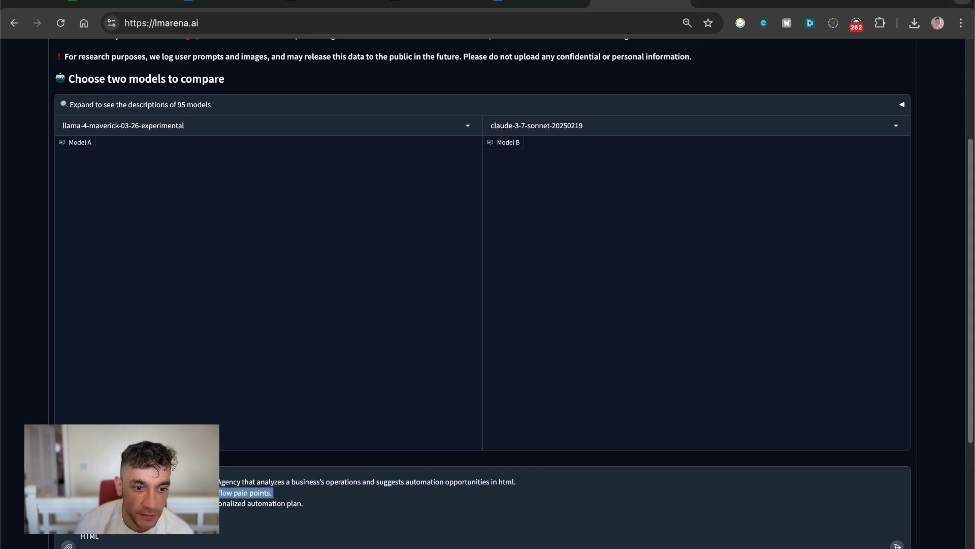
{"action": "triple_click", "coordinate": [213, 503]}
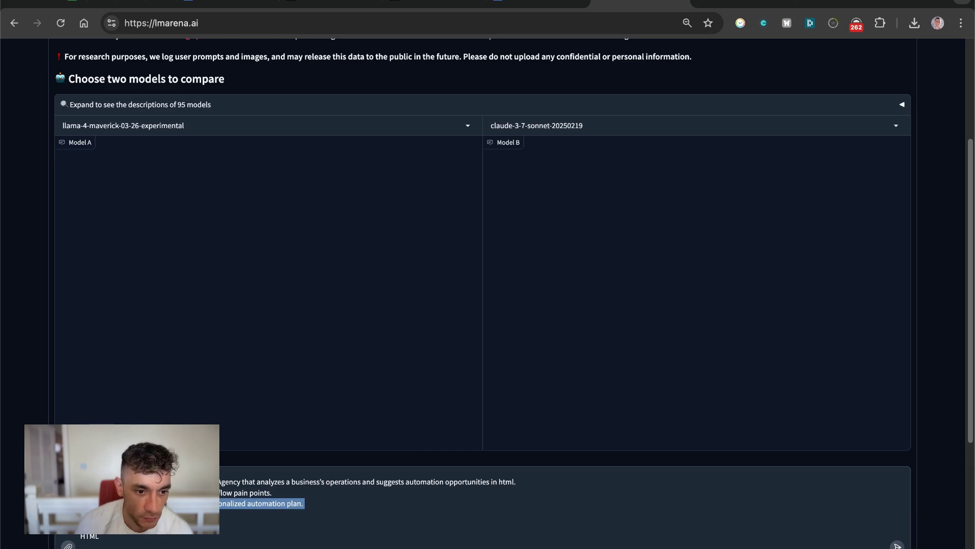
{"action": "scroll", "coordinate": [420, 407], "scroll_direction": "down", "scroll_amount": 4}
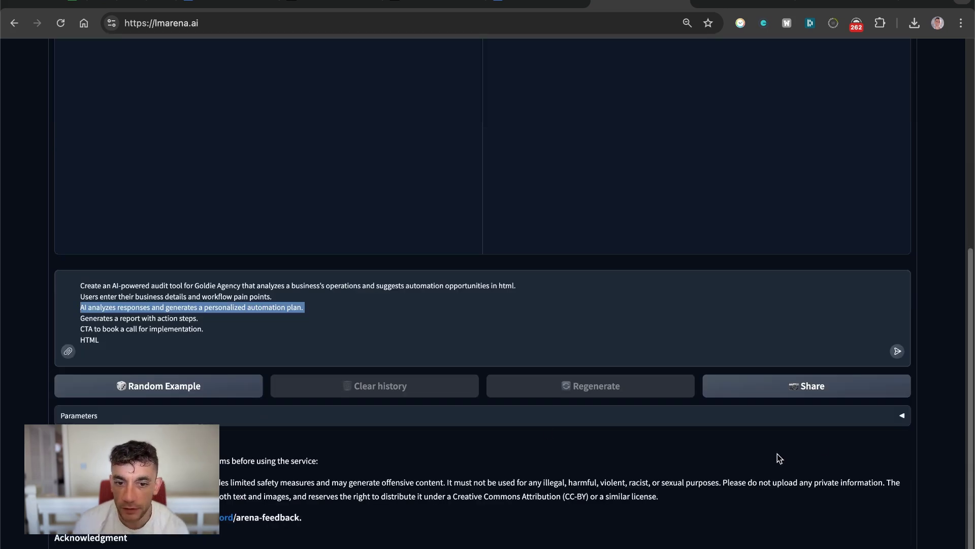
{"action": "scroll", "coordinate": [719, 419], "scroll_direction": "up", "scroll_amount": 7}
{"action": "scroll", "coordinate": [714, 420], "scroll_direction": "down", "scroll_amount": 4}
{"action": "key", "text": "Return"}
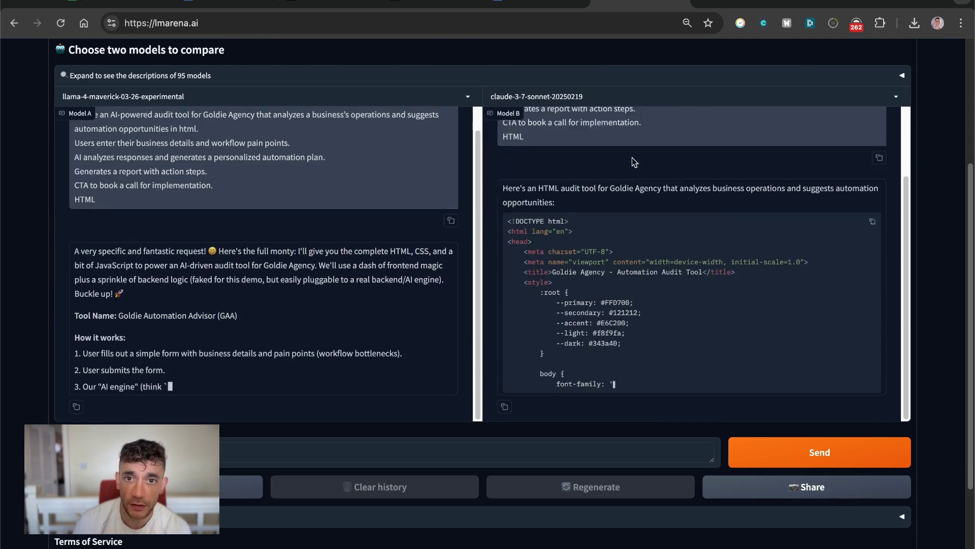
- Examine both models' opening responses, including Model A's explanation of how its audit tool works
{"action": "scroll", "coordinate": [576, 290], "scroll_direction": "up", "scroll_amount": 2}
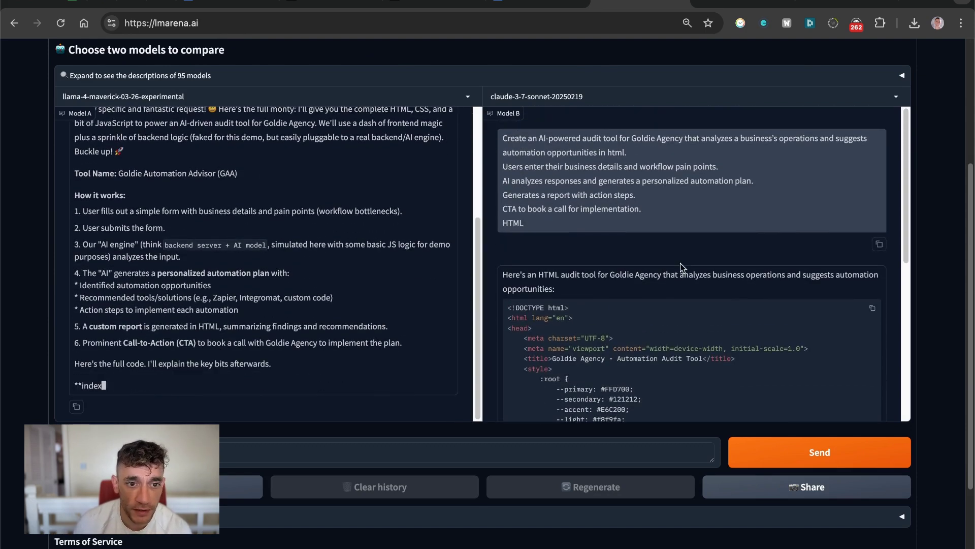
{"action": "scroll", "coordinate": [227, 249], "scroll_direction": "up", "scroll_amount": 3}
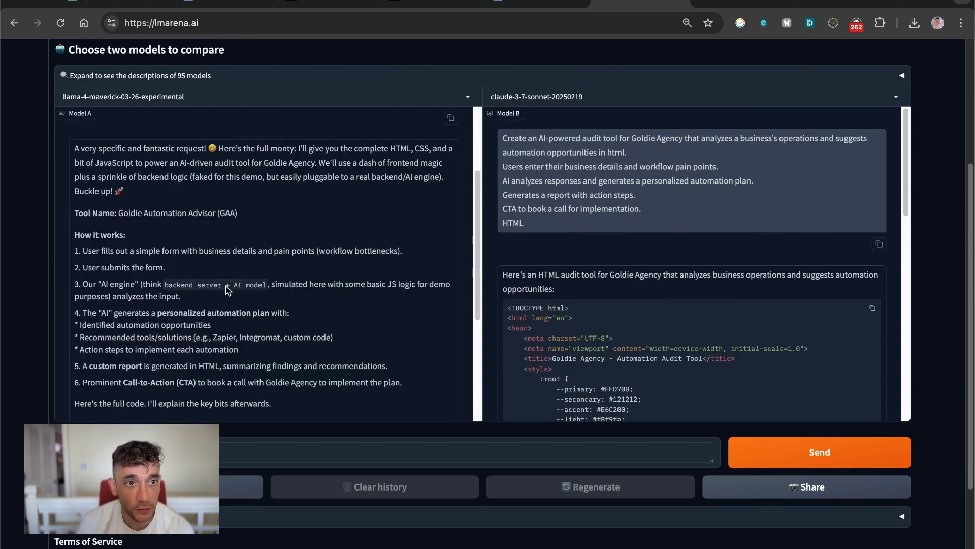
{"action": "scroll", "coordinate": [171, 291], "scroll_direction": "down", "scroll_amount": 2}
{"action": "left_click_drag", "start_coordinate": [139, 183], "coordinate": [376, 314]}
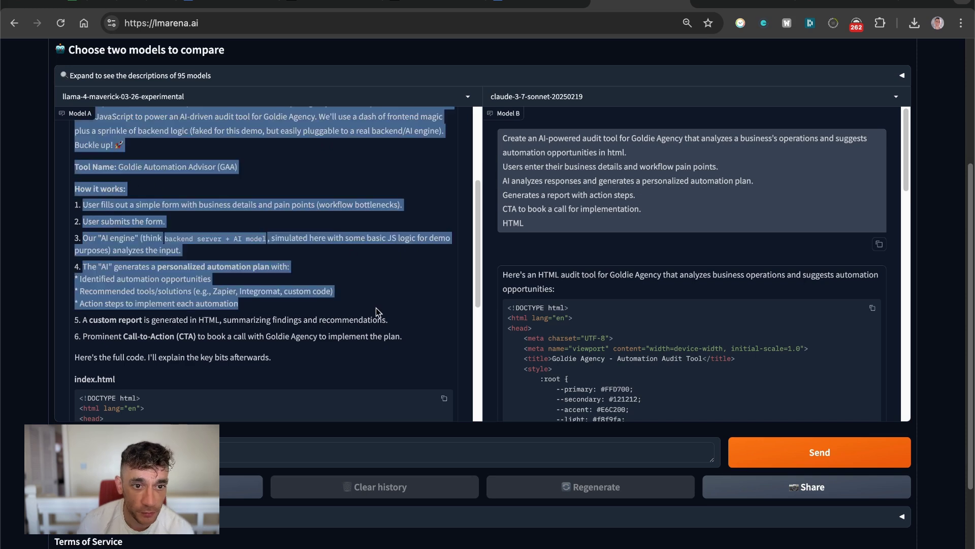
{"action": "scroll", "coordinate": [376, 307], "scroll_direction": "down", "scroll_amount": 8}
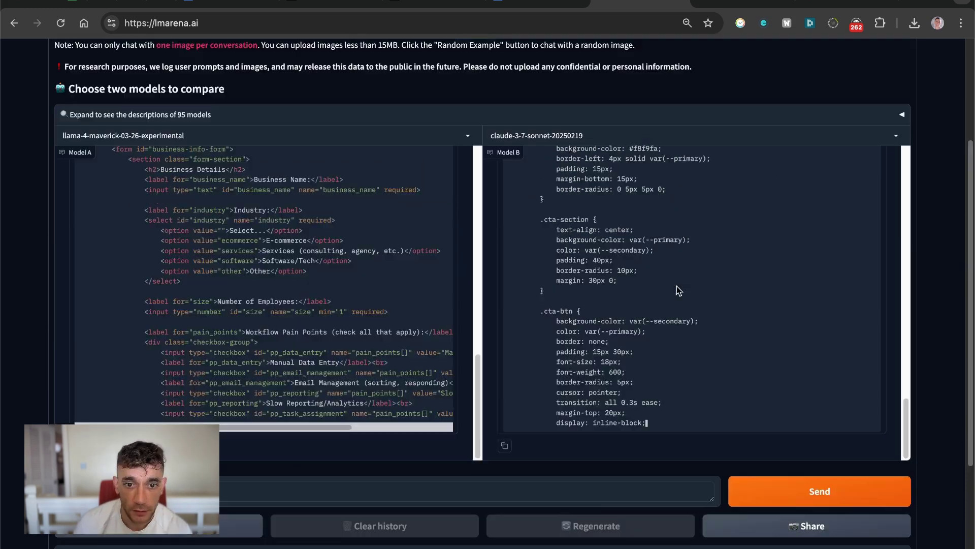
{"action": "scroll", "coordinate": [676, 286], "scroll_direction": "down", "scroll_amount": 1}
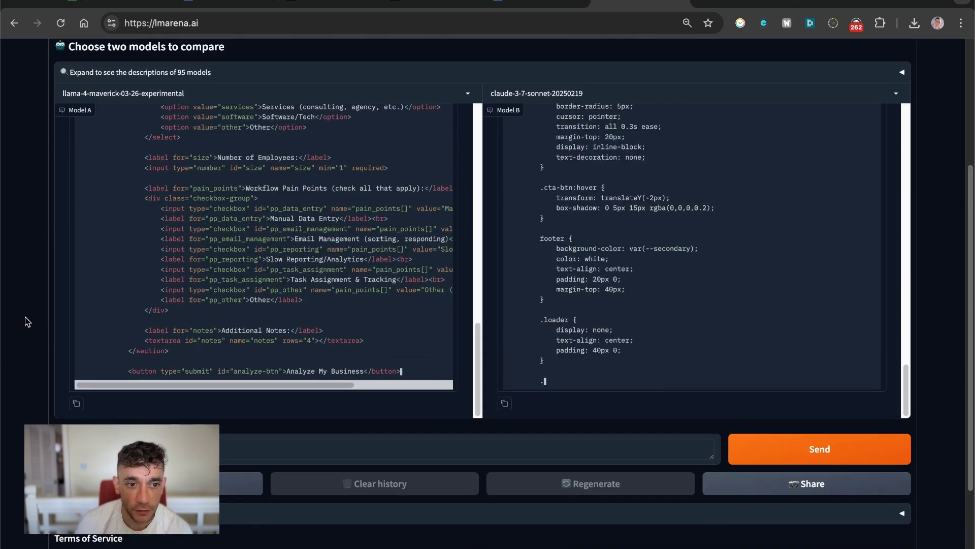
- Compare the HTML, CSS and script code generated by Llama 4 Maverick with Claude 3.7 Sonnet's form code
{"action": "scroll", "coordinate": [24, 322], "scroll_direction": "up", "scroll_amount": 2}
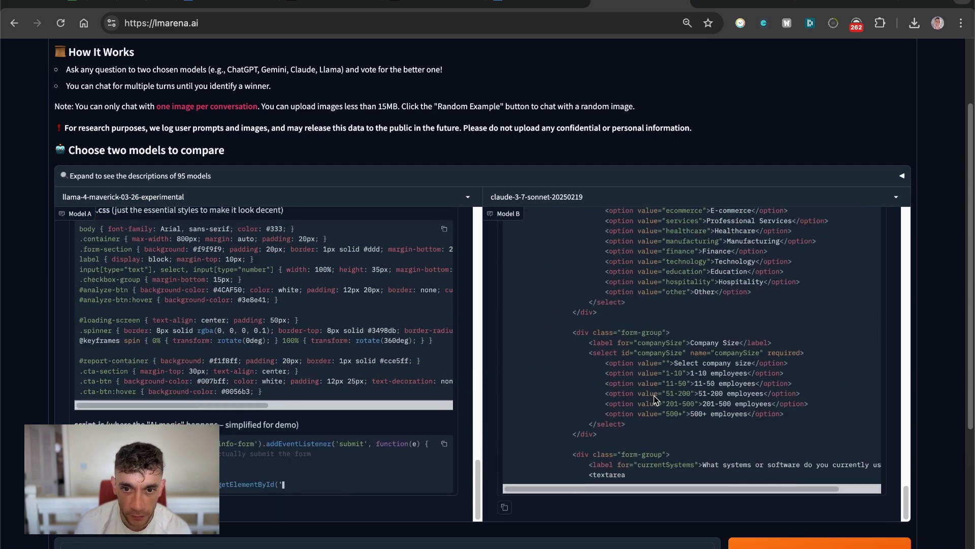
{"action": "scroll", "coordinate": [655, 401], "scroll_direction": "up", "scroll_amount": 10}
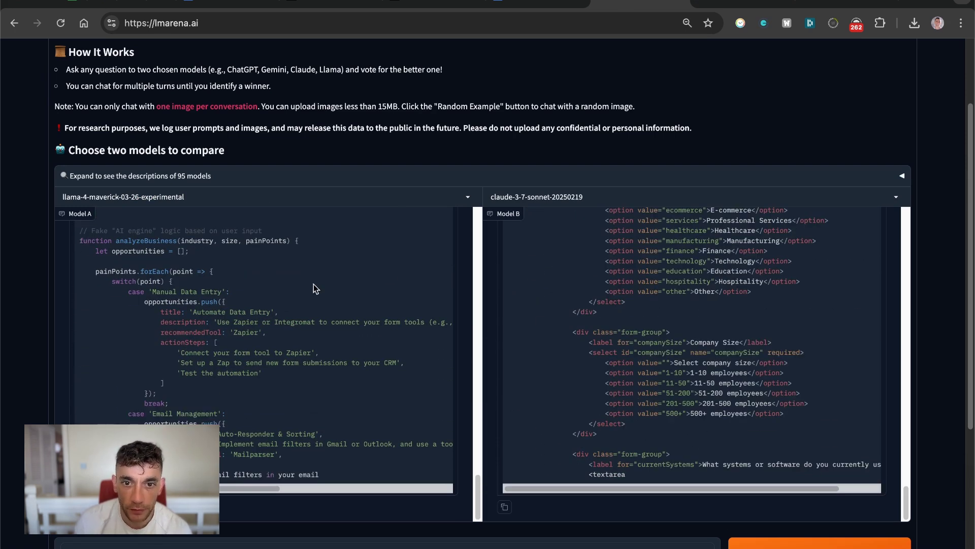
{"action": "scroll", "coordinate": [546, 412], "scroll_direction": "down", "scroll_amount": 5}
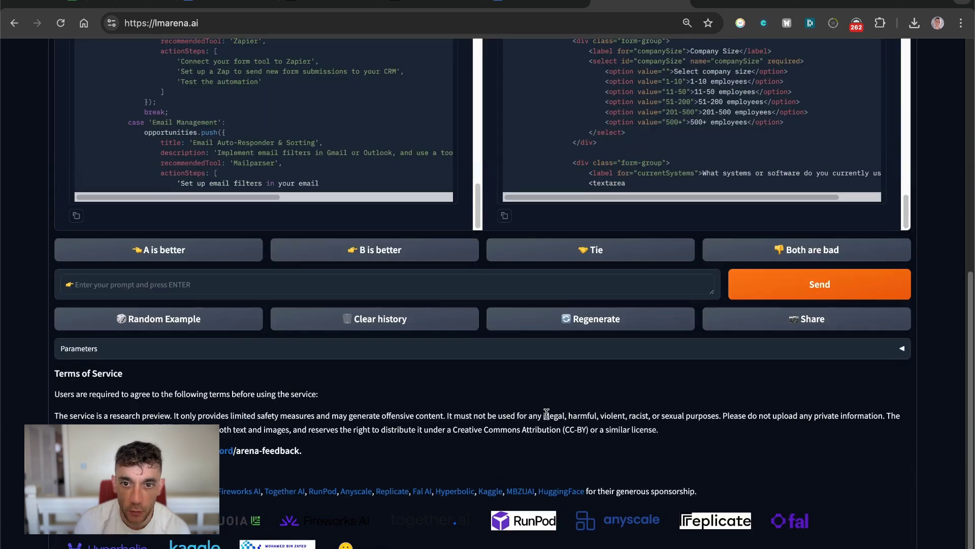
{"action": "scroll", "coordinate": [398, 459], "scroll_direction": "up", "scroll_amount": 7}
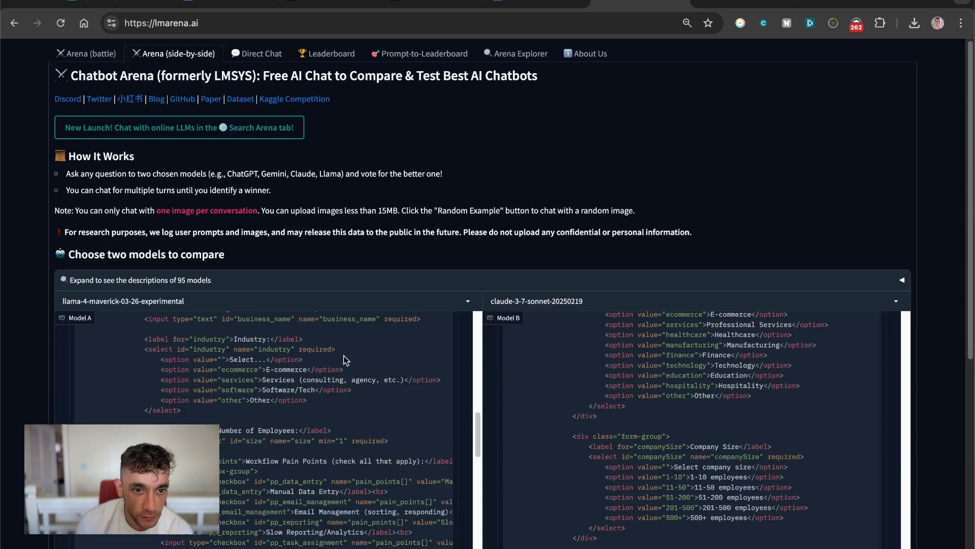
{"action": "scroll", "coordinate": [363, 229], "scroll_direction": "down", "scroll_amount": 5}
{"action": "scroll", "coordinate": [329, 271], "scroll_direction": "up", "scroll_amount": 15}
{"action": "scroll", "coordinate": [325, 282], "scroll_direction": "down", "scroll_amount": 15}
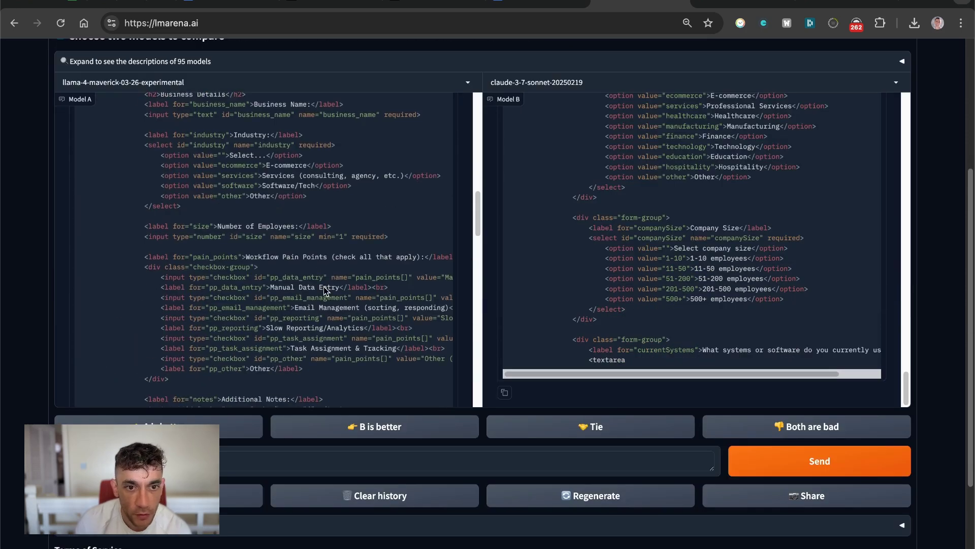
- Copy Llama 4 Maverick's index.html code, switch to Liveweave and clear the existing HTML there
{"action": "scroll", "coordinate": [329, 252], "scroll_direction": "up", "scroll_amount": 8}
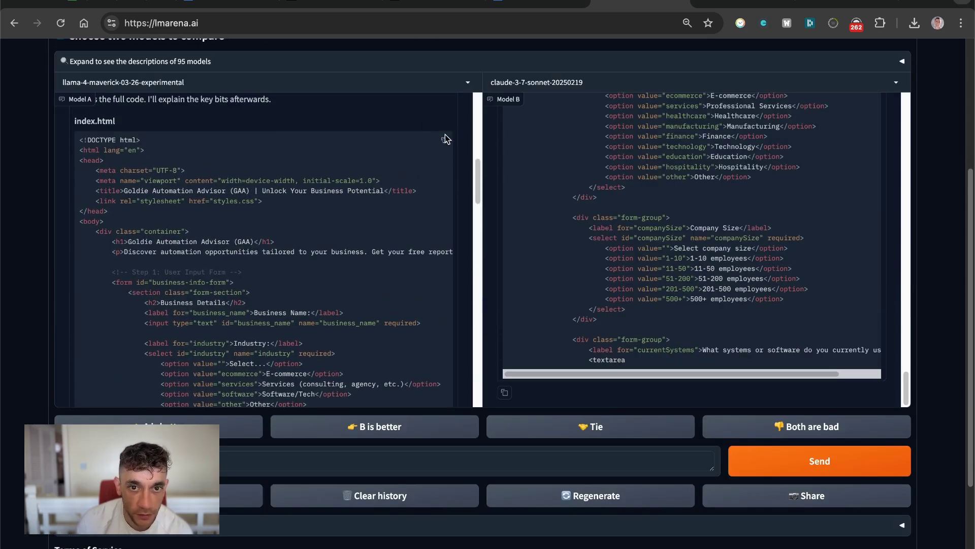
{"action": "left_click", "coordinate": [444, 140]}
{"action": "left_click", "coordinate": [743, 3]}
{"action": "left_click", "coordinate": [115, 198]}
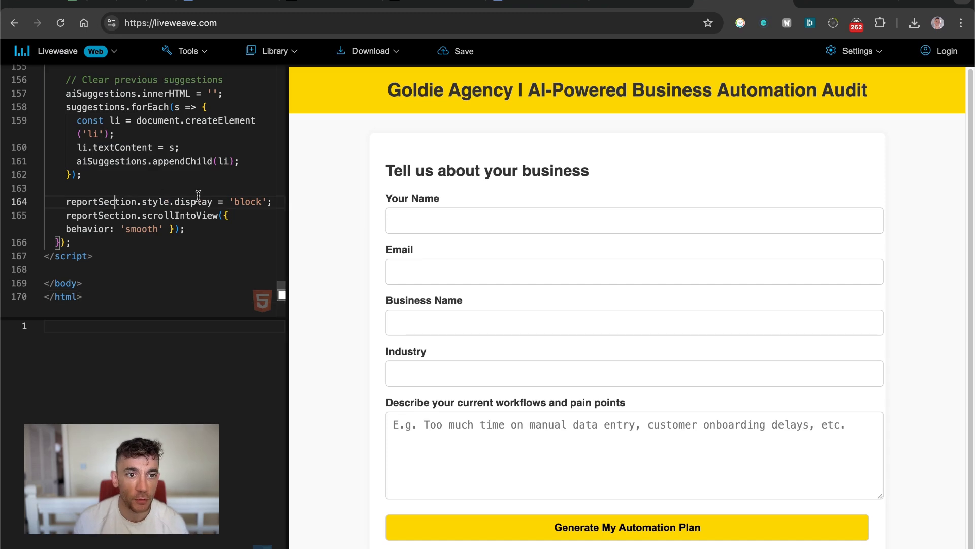
{"action": "key", "text": "super+a"}
{"action": "key", "text": "BackSpace"}
- Reload Liveweave and paste Llama 4 Maverick's index.html code into the HTML editor
{"action": "left_click", "coordinate": [470, 26]}
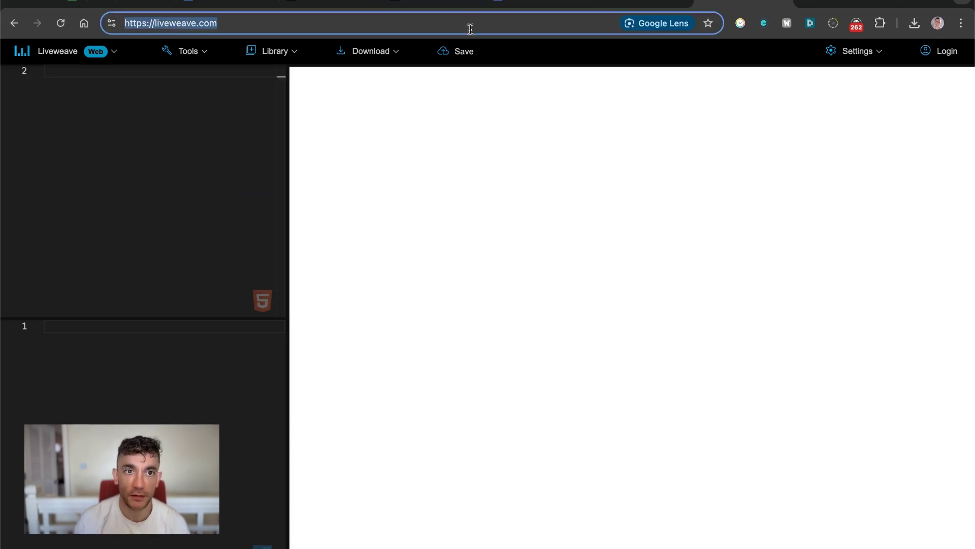
{"action": "key", "text": "Return"}
{"action": "left_click", "coordinate": [522, 214]}
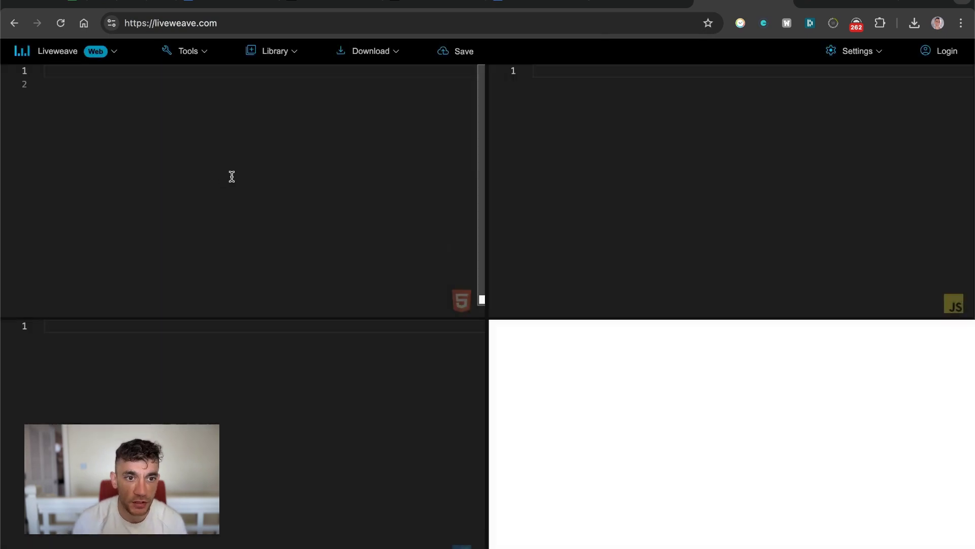
{"action": "key", "text": "ctrl+v"}
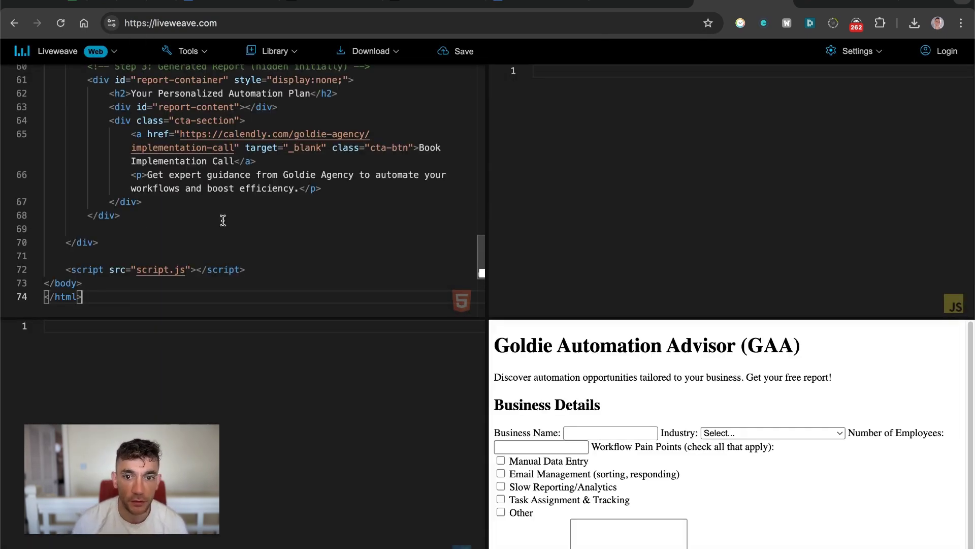
- Return to lmarena.ai, copy Model A's styles.css code and paste it into Liveweave's CSS editor
{"action": "key", "text": "ctrl+shift+Tab"}
{"action": "scroll", "coordinate": [224, 249], "scroll_direction": "down", "scroll_amount": 20}
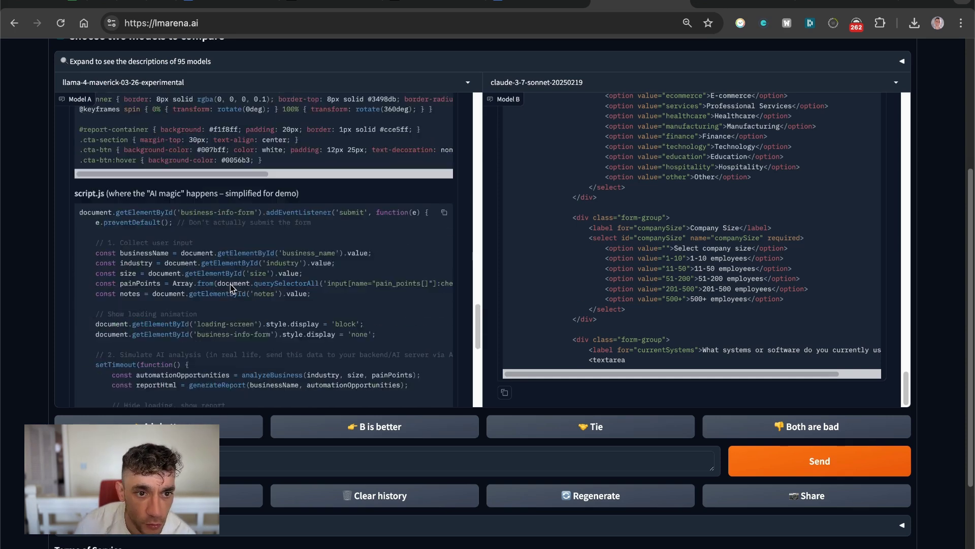
{"action": "scroll", "coordinate": [442, 210], "scroll_direction": "up", "scroll_amount": 20}
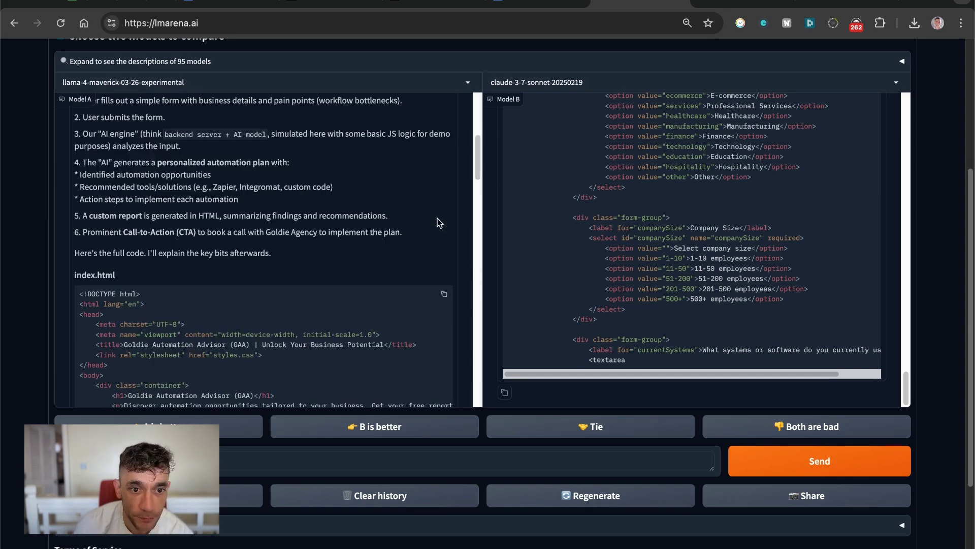
{"action": "scroll", "coordinate": [428, 309], "scroll_direction": "down", "scroll_amount": 10}
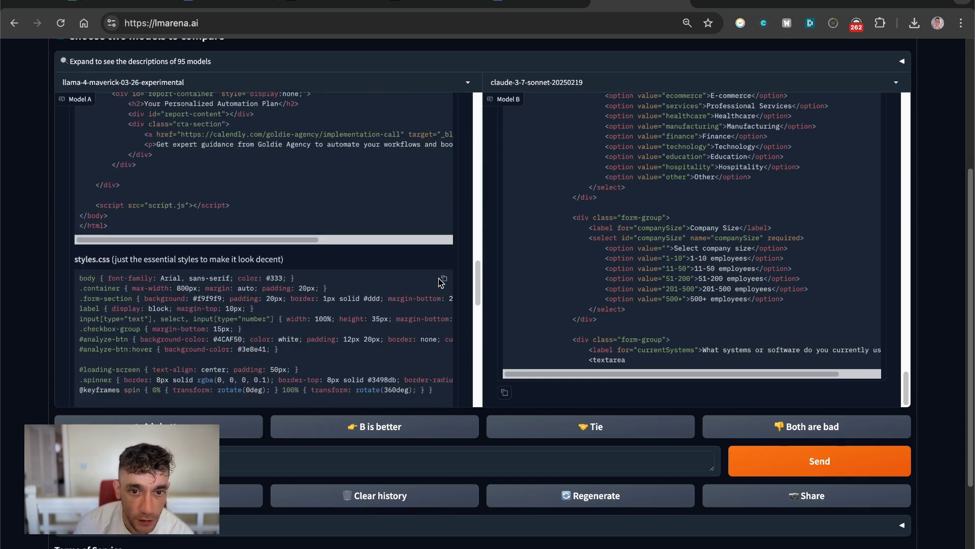
{"action": "left_click", "coordinate": [443, 280]}
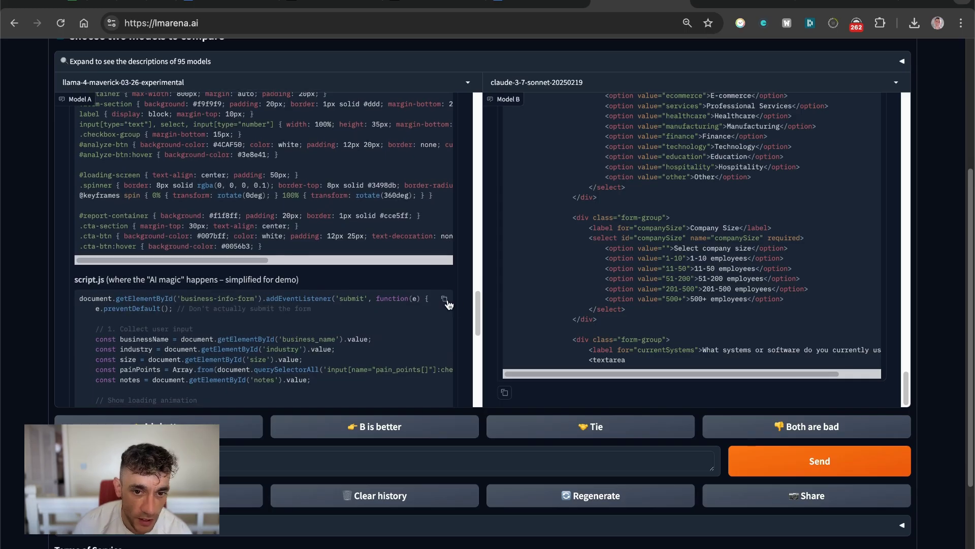
- Copy Model A's script.js code from lmarena.ai and paste it into Liveweave's JavaScript editor
{"action": "left_click", "coordinate": [444, 299]}
{"action": "left_click", "coordinate": [712, 4]}
{"action": "left_click", "coordinate": [629, 139]}
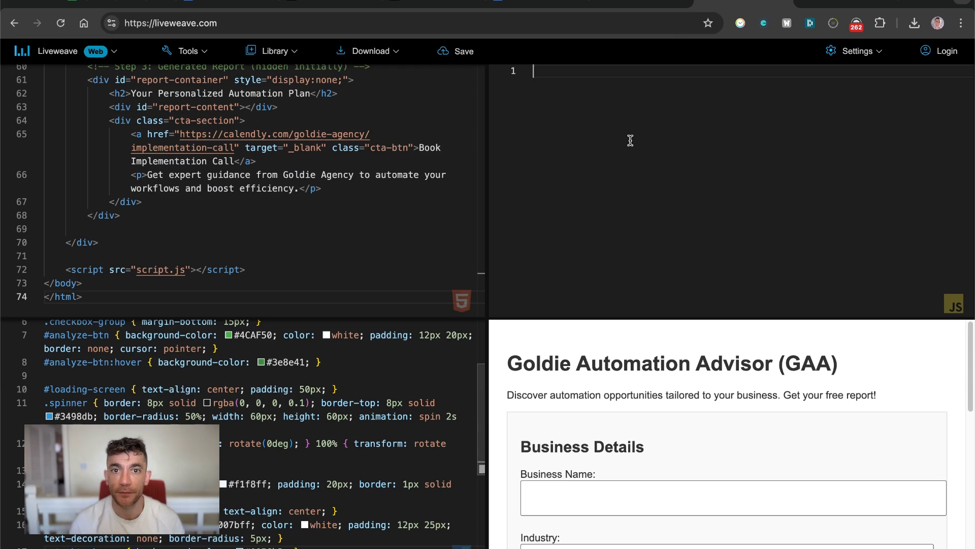
{"action": "key", "text": "super+v"}
- Enlarge the Liveweave preview over the code panes and review the Goldie Automation Advisor form
{"action": "left_click_drag", "start_coordinate": [521, 317], "coordinate": [521, 66]}
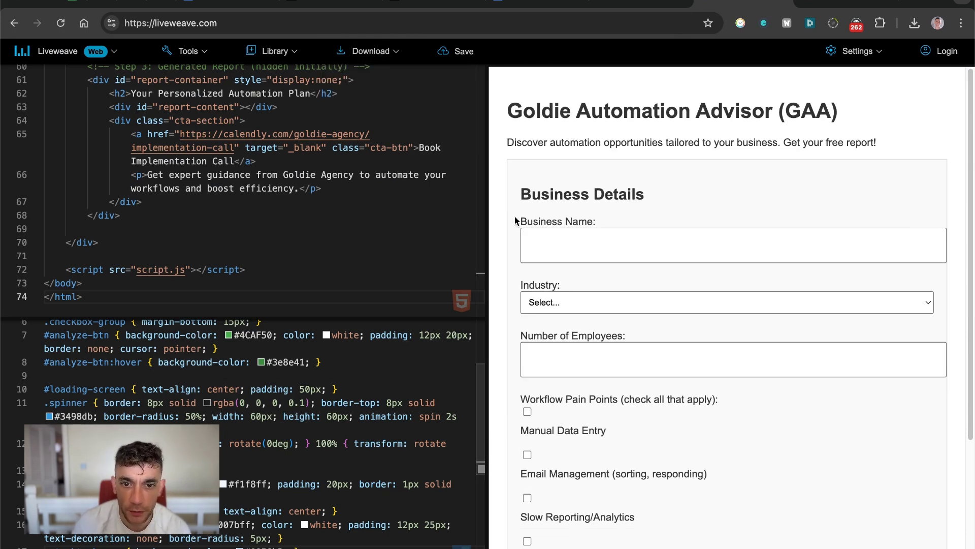
{"action": "left_click_drag", "start_coordinate": [486, 255], "coordinate": [285, 265]}
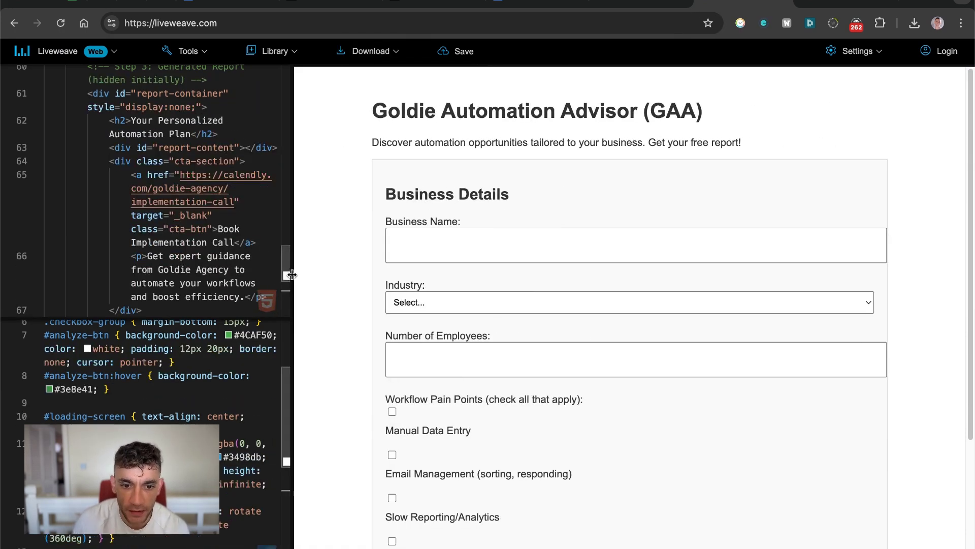
{"action": "scroll", "coordinate": [567, 334], "scroll_direction": "down", "scroll_amount": 3}
{"action": "scroll", "coordinate": [479, 167], "scroll_direction": "up", "scroll_amount": 4}
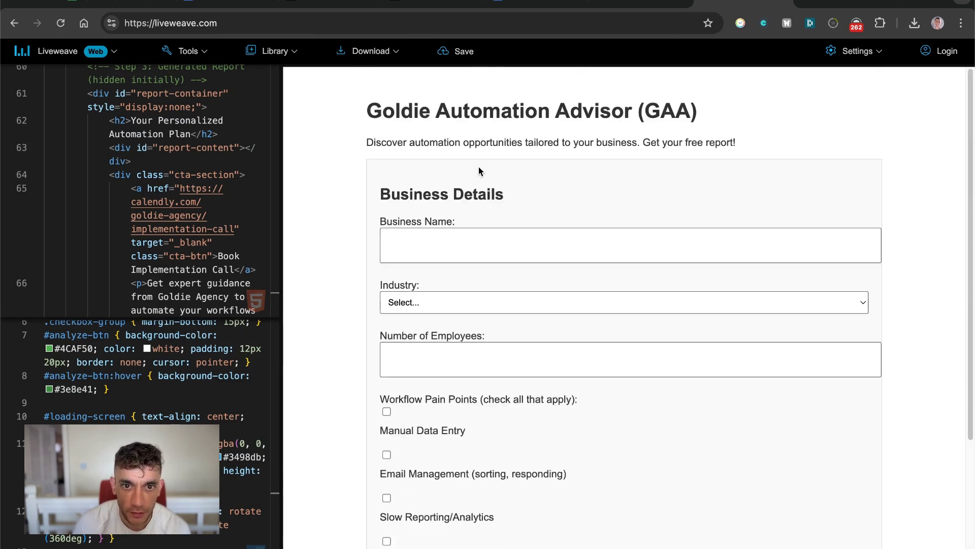
{"action": "left_click_drag", "start_coordinate": [365, 102], "coordinate": [768, 168]}
{"action": "scroll", "coordinate": [626, 335], "scroll_direction": "down", "scroll_amount": 3}
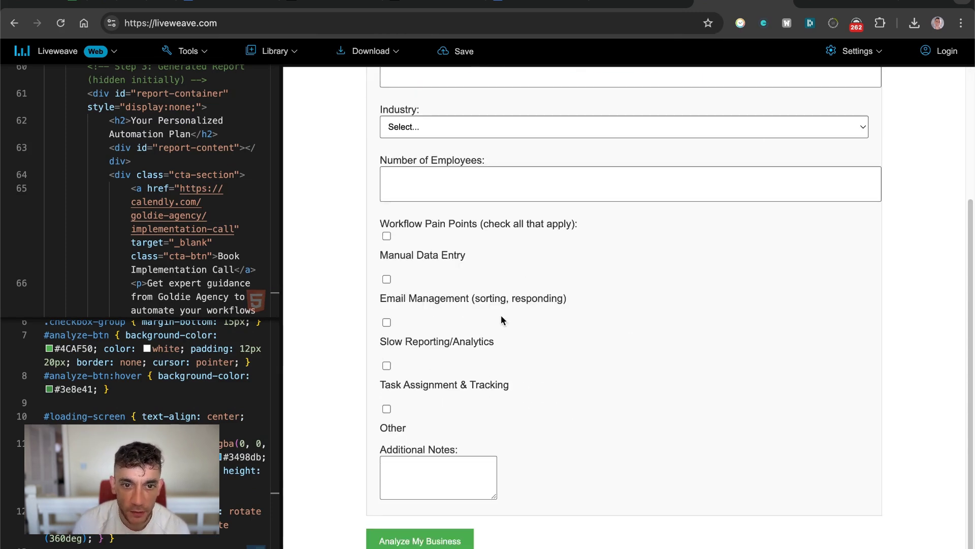
- Open a second Liveweave playground in a new browser tab
{"action": "key", "text": "ctrl+t"}
{"action": "type", "text": "live"}
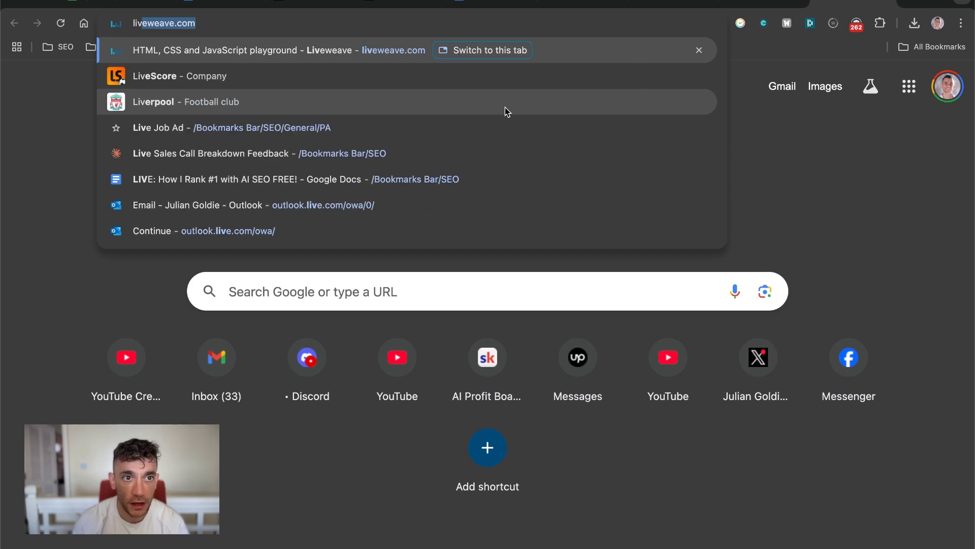
{"action": "key", "text": "Return"}
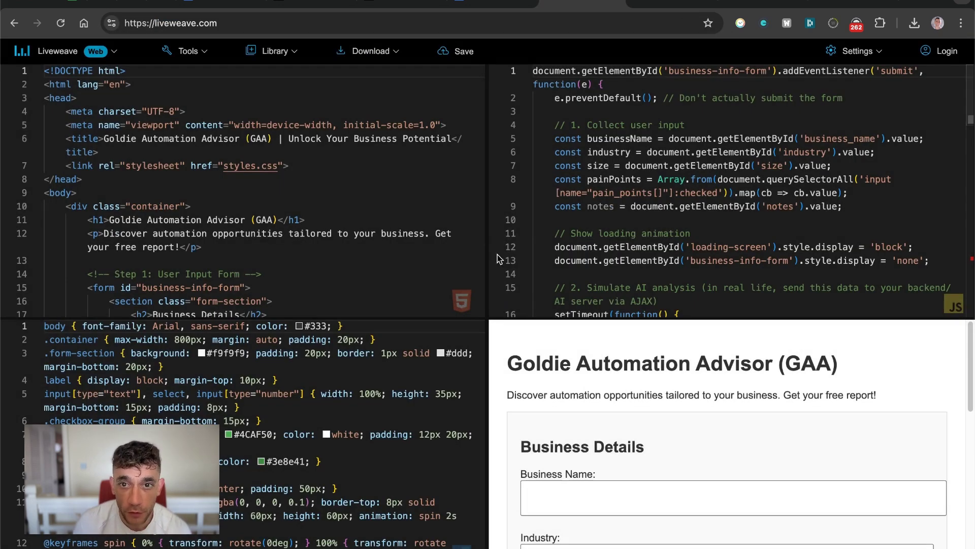
- Switch back to lmarena.ai and examine Claude 3.7 Sonnet's HTML response from its start to its end
{"action": "left_click", "coordinate": [671, 5]}
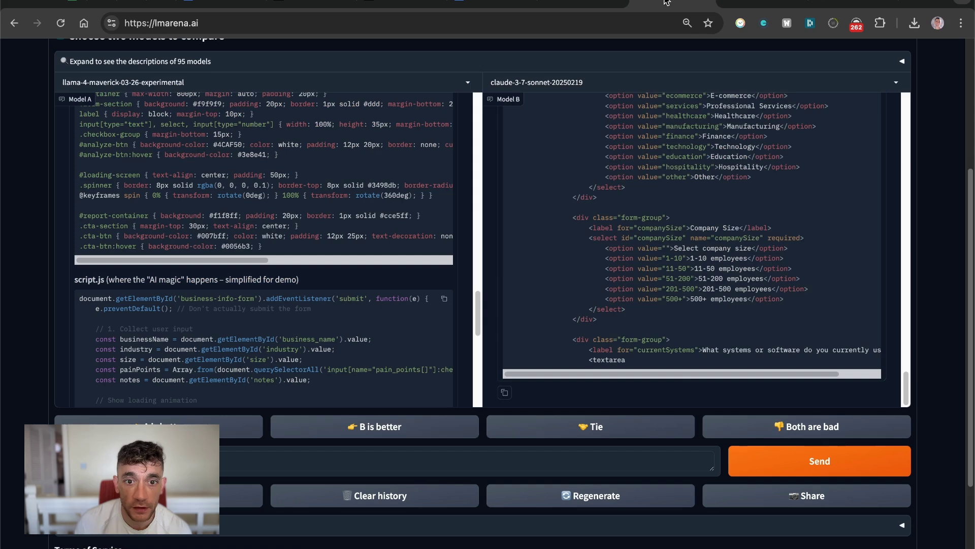
{"action": "scroll", "coordinate": [845, 217], "scroll_direction": "up", "scroll_amount": 10}
{"action": "scroll", "coordinate": [846, 217], "scroll_direction": "up", "scroll_amount": 15}
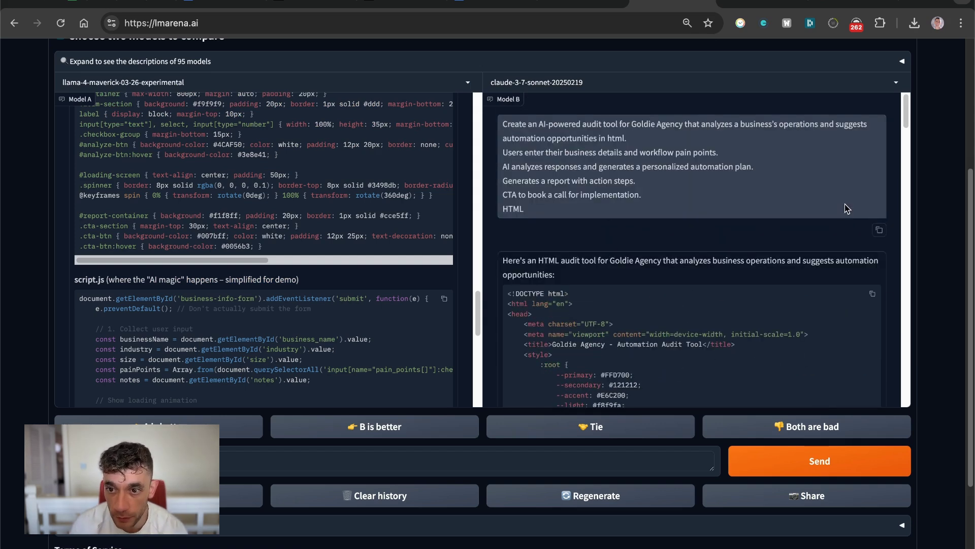
{"action": "scroll", "coordinate": [795, 301], "scroll_direction": "down", "scroll_amount": 20}
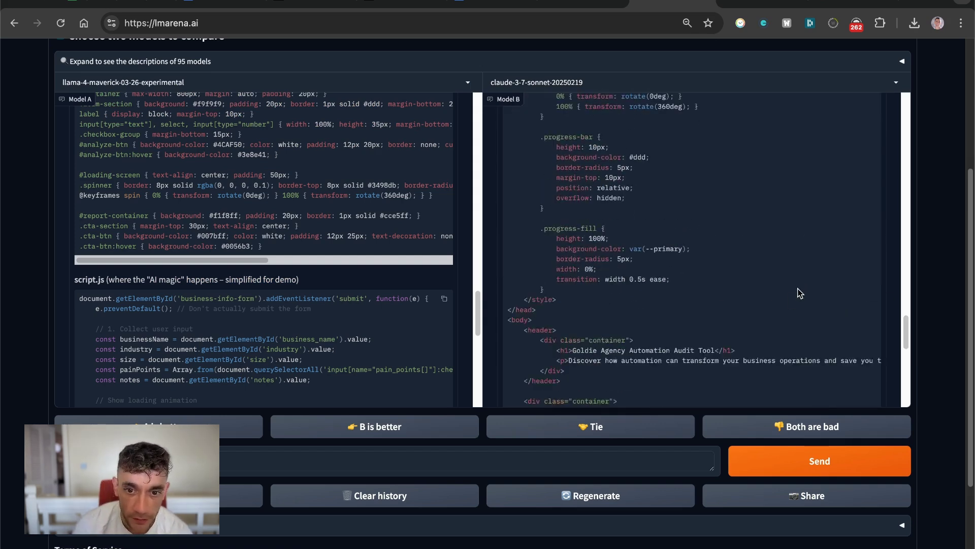
{"action": "scroll", "coordinate": [799, 298], "scroll_direction": "down", "scroll_amount": 2}
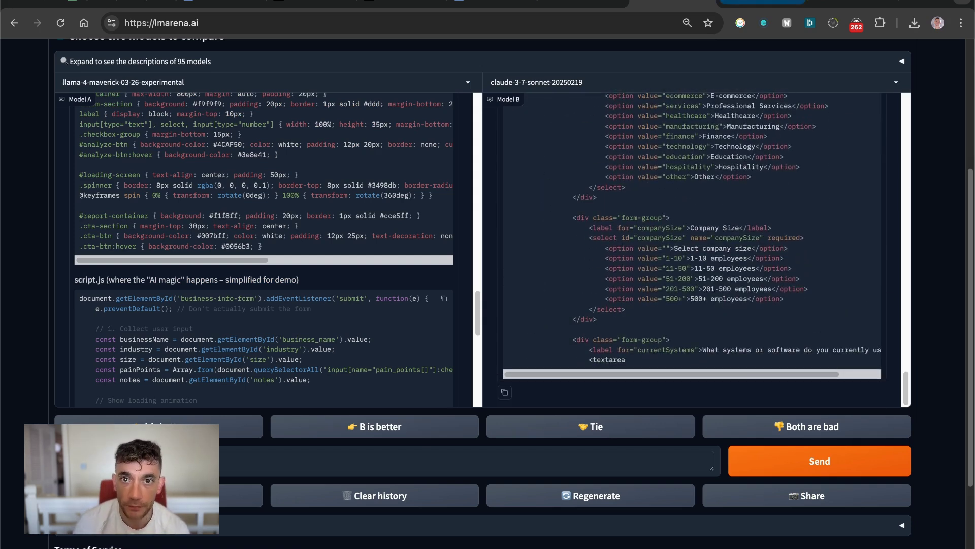
- Paste Claude 3.7 Sonnet's HTML code into the second Liveweave playground's HTML editor and enlarge the preview over the JavaScript pane
{"action": "left_click", "coordinate": [582, 3]}
{"action": "left_click", "coordinate": [259, 259]}
{"action": "key", "text": "super+a"}
{"action": "key", "text": "super+v"}
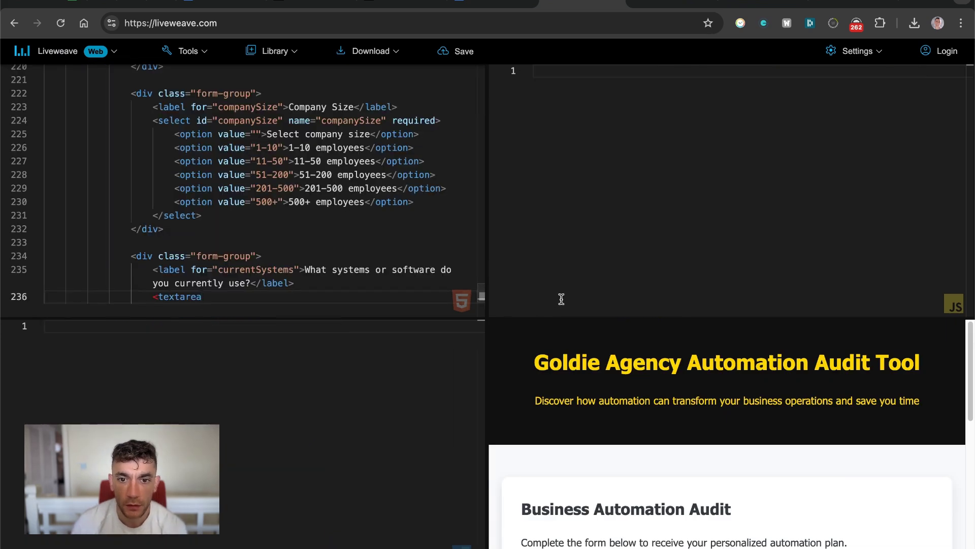
{"action": "left_click_drag", "start_coordinate": [563, 317], "coordinate": [583, 66]}
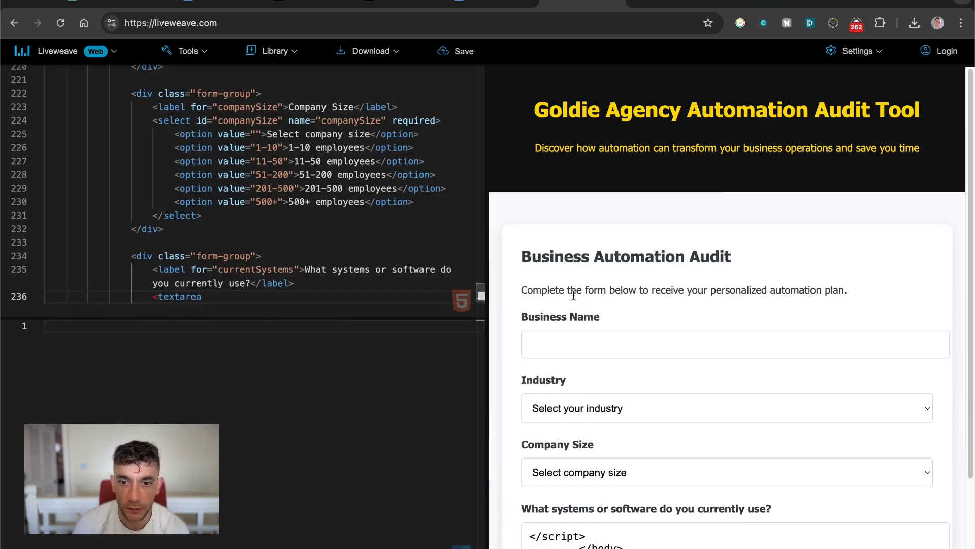
- Review the Business Automation Audit form in the preview from its header to the systems and software question
{"action": "scroll", "coordinate": [661, 305], "scroll_direction": "down", "scroll_amount": 2}
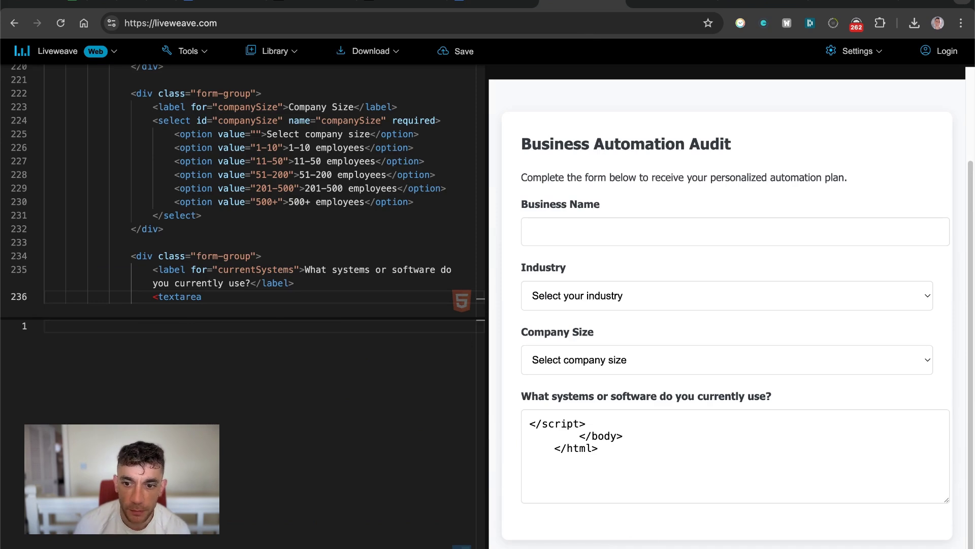
{"action": "scroll", "coordinate": [666, 346], "scroll_direction": "up", "scroll_amount": 2}
{"action": "scroll", "coordinate": [669, 364], "scroll_direction": "down", "scroll_amount": 2}
{"action": "scroll", "coordinate": [731, 326], "scroll_direction": "up", "scroll_amount": 2}
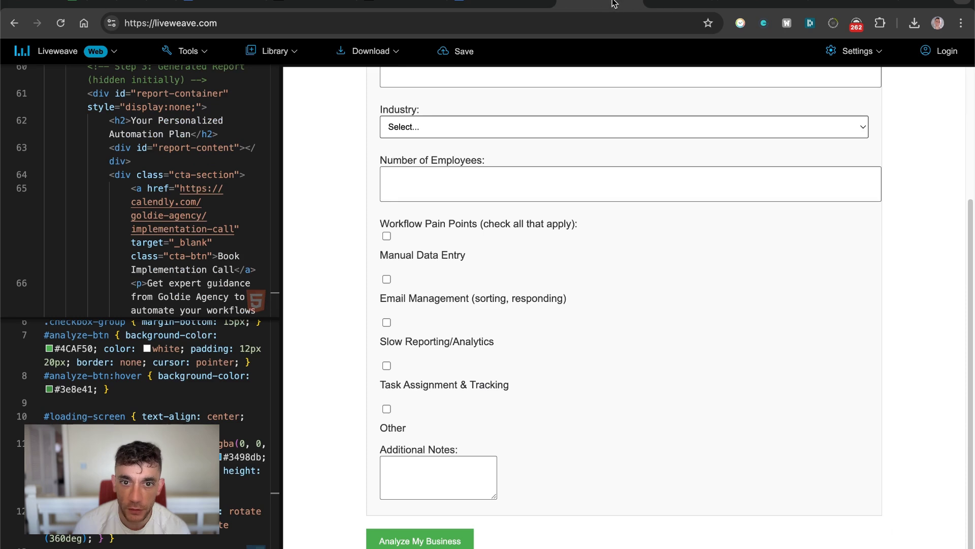
{"action": "scroll", "coordinate": [651, 305], "scroll_direction": "up", "scroll_amount": 5}
- Switch to the first Liveweave playground and review the Goldie Automation Advisor form from its heading to the Analyze My Business button
{"action": "left_click_drag", "start_coordinate": [362, 104], "coordinate": [337, 186]}
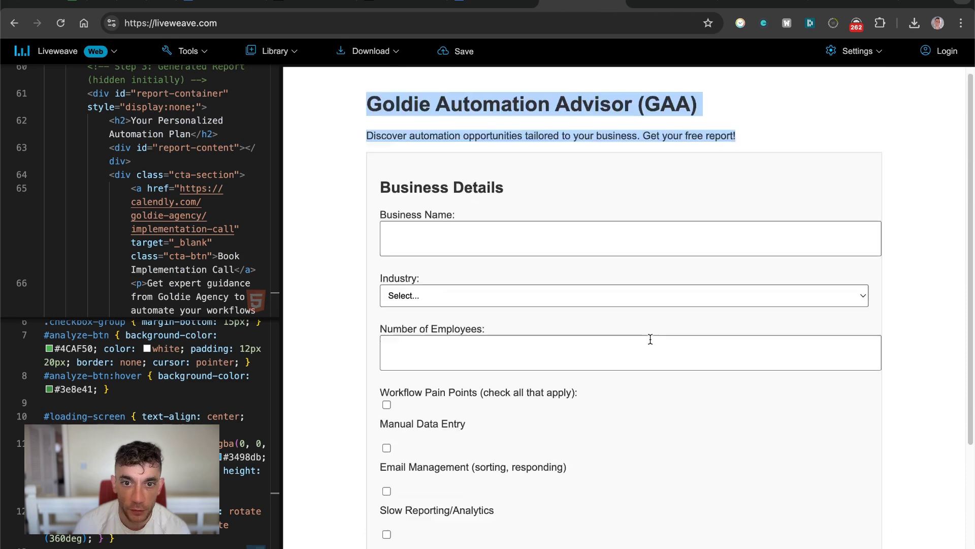
{"action": "left_click", "coordinate": [483, 105]}
{"action": "scroll", "coordinate": [558, 253], "scroll_direction": "down", "scroll_amount": 3}
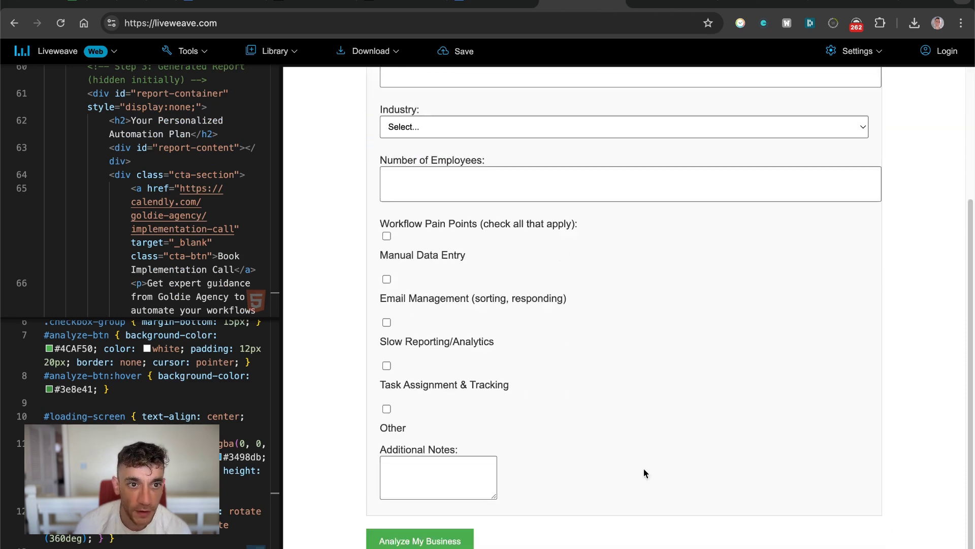
{"action": "scroll", "coordinate": [494, 123], "scroll_direction": "up", "scroll_amount": 3}
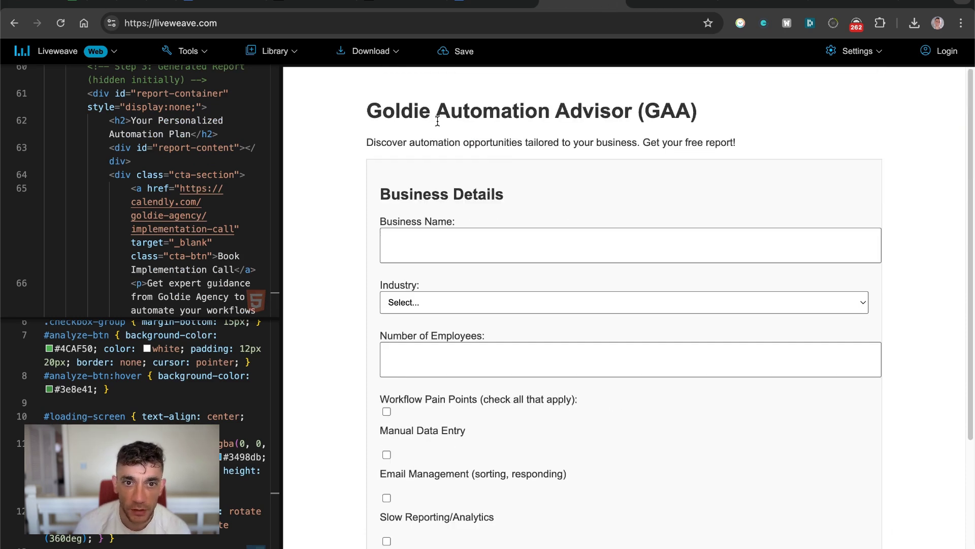
{"action": "left_click_drag", "start_coordinate": [319, 90], "coordinate": [756, 187]}
{"action": "left_click", "coordinate": [756, 186]}
{"action": "scroll", "coordinate": [757, 187], "scroll_direction": "down", "scroll_amount": 3}
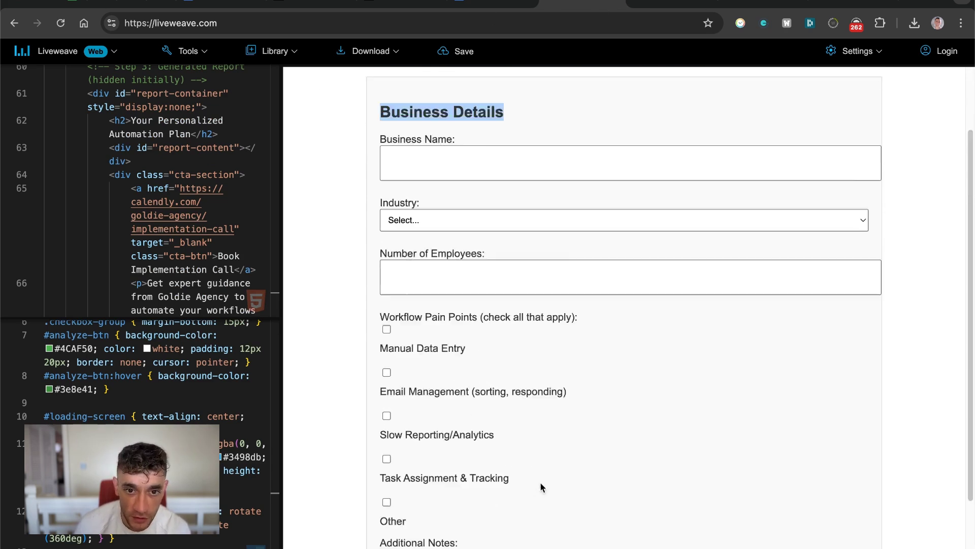
{"action": "scroll", "coordinate": [388, 429], "scroll_direction": "up", "scroll_amount": 2}
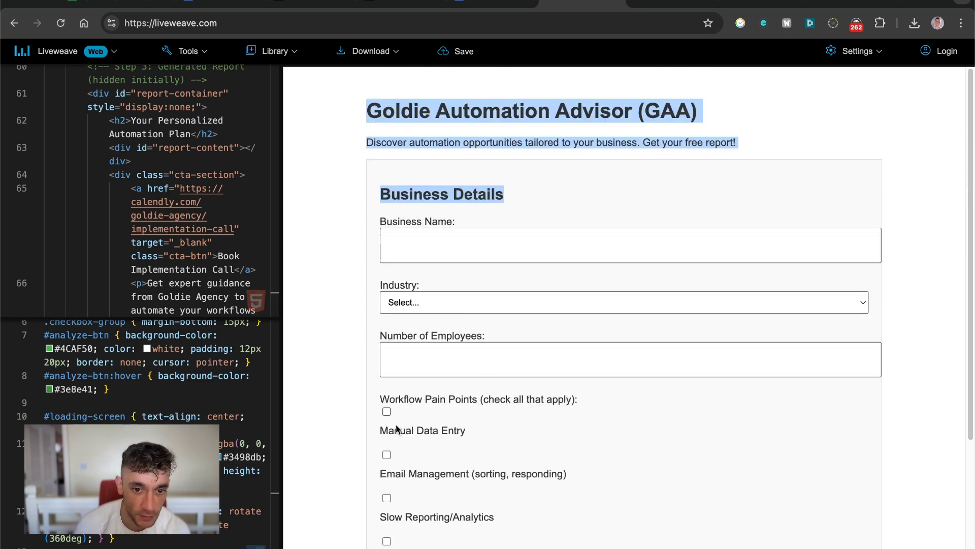
- Choose Other as the Industry in the Goldie Automation Advisor form and try its Business Name and Number of Employees fields
{"action": "scroll", "coordinate": [440, 274], "scroll_direction": "down", "scroll_amount": 1}
{"action": "left_click", "coordinate": [440, 264]}
{"action": "left_click", "coordinate": [450, 312]}
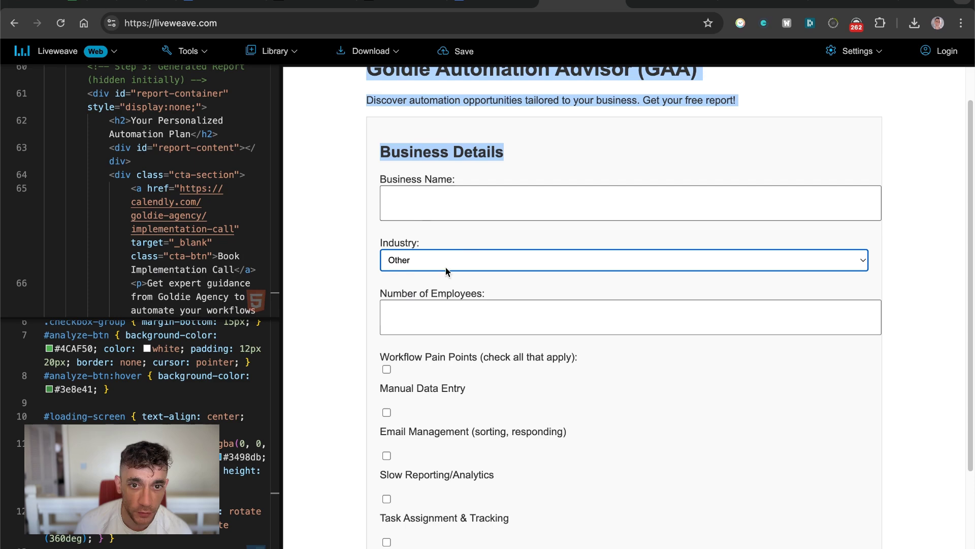
{"action": "left_click", "coordinate": [402, 205]}
{"action": "left_click", "coordinate": [431, 320]}
{"action": "scroll", "coordinate": [409, 322], "scroll_direction": "down", "scroll_amount": 3}
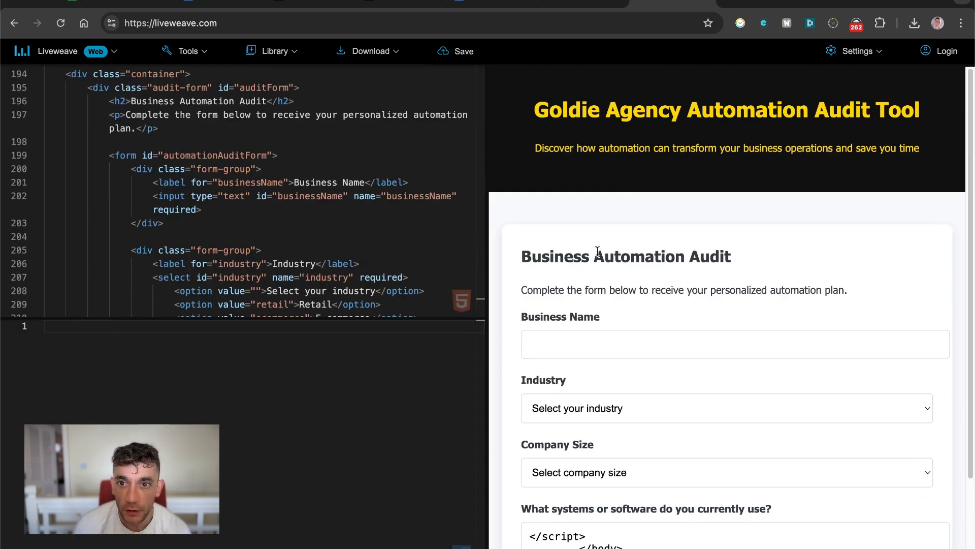
- Compare the Goldie Agency Automation Audit Tool preview in the second playground with the Goldie Automation Advisor preview
{"action": "left_click_drag", "start_coordinate": [520, 100], "coordinate": [967, 173]}
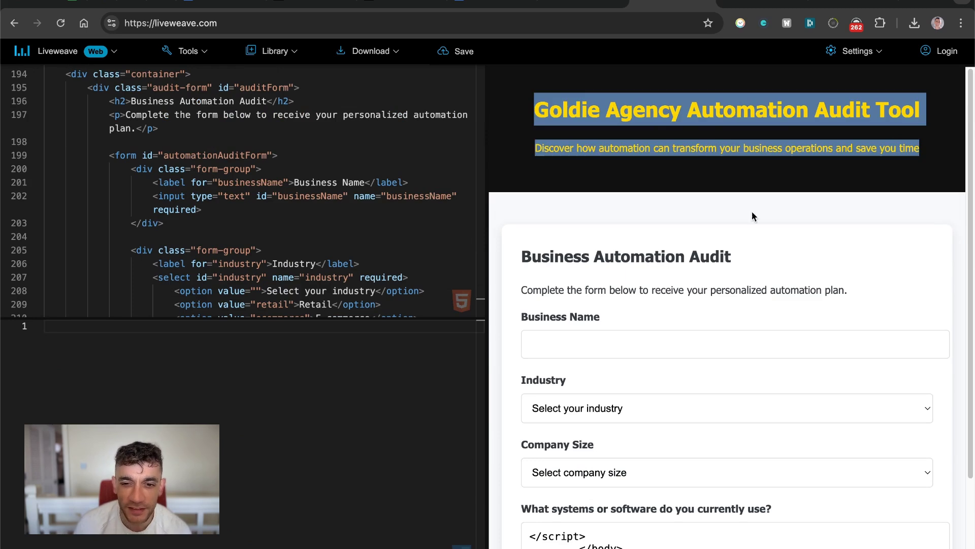
{"action": "scroll", "coordinate": [727, 267], "scroll_direction": "down", "scroll_amount": 3}
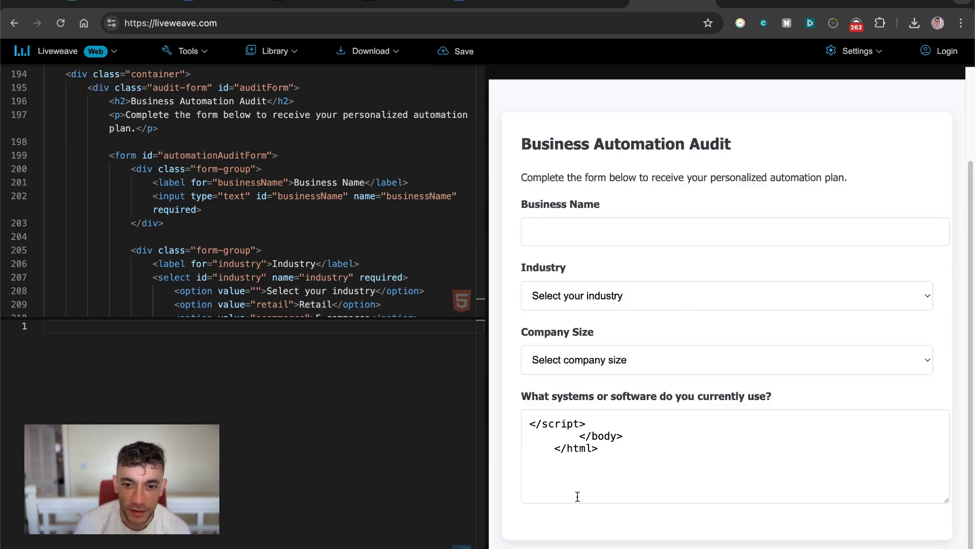
{"action": "scroll", "coordinate": [564, 544], "scroll_direction": "up", "scroll_amount": 3}
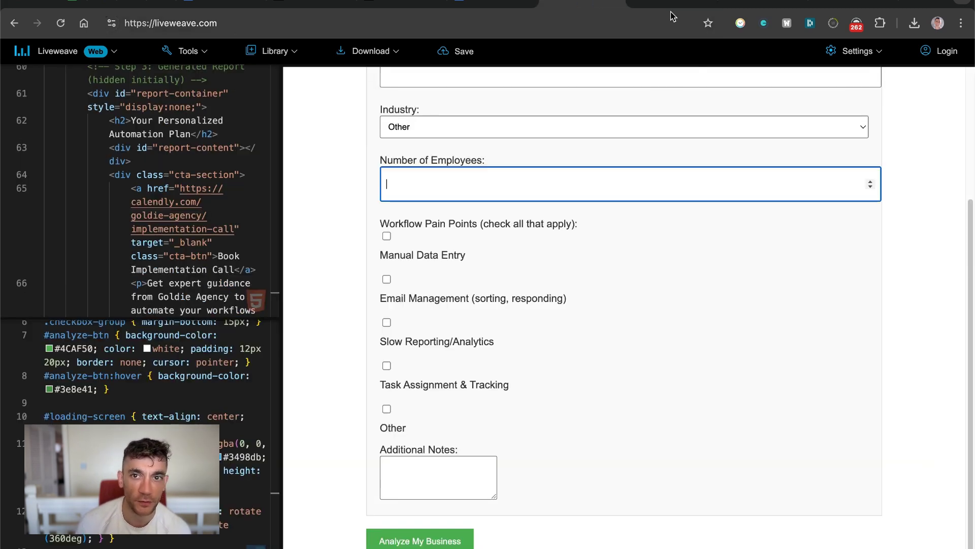
{"action": "scroll", "coordinate": [625, 231], "scroll_direction": "up", "scroll_amount": 4}
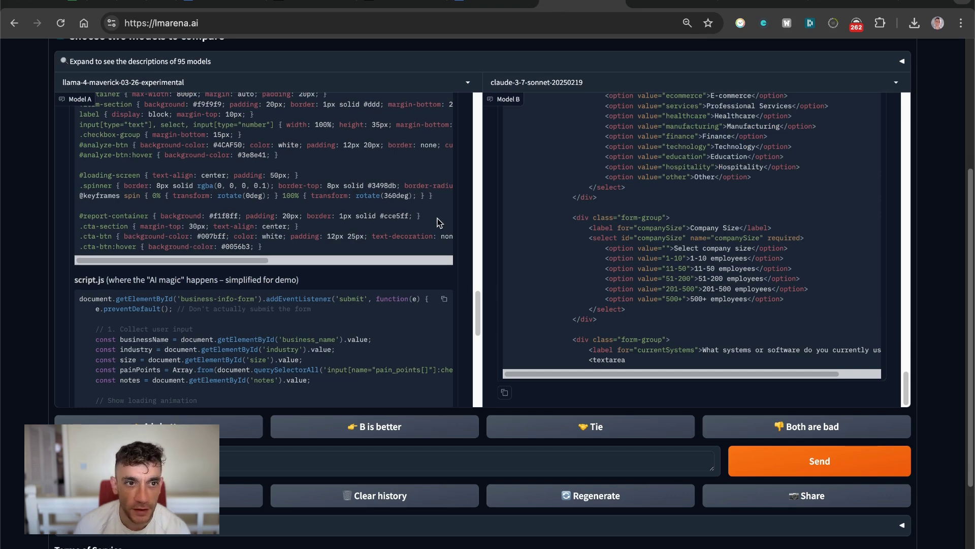
{"action": "scroll", "coordinate": [437, 222], "scroll_direction": "up", "scroll_amount": 10}
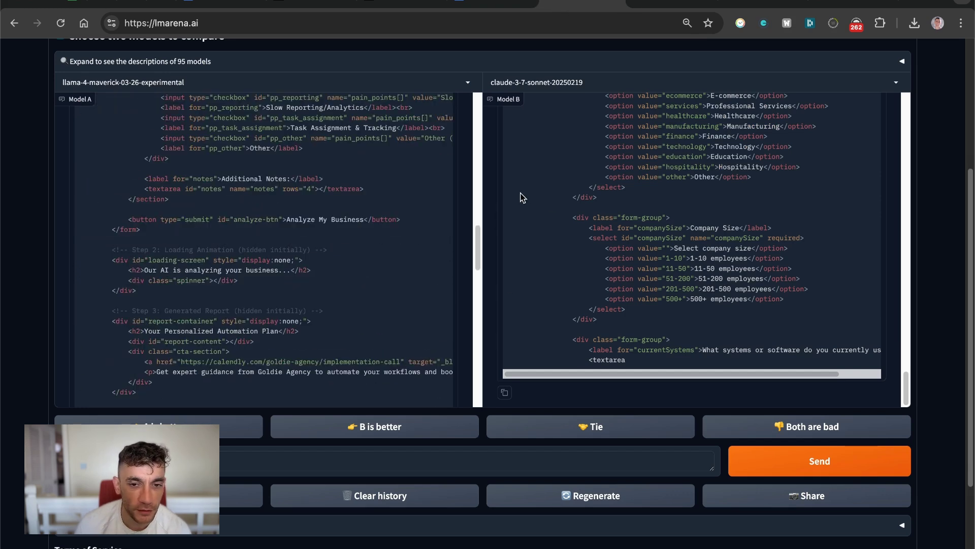
{"action": "scroll", "coordinate": [518, 196], "scroll_direction": "up", "scroll_amount": 10}
{"action": "scroll", "coordinate": [15, 261], "scroll_direction": "up", "scroll_amount": 5}
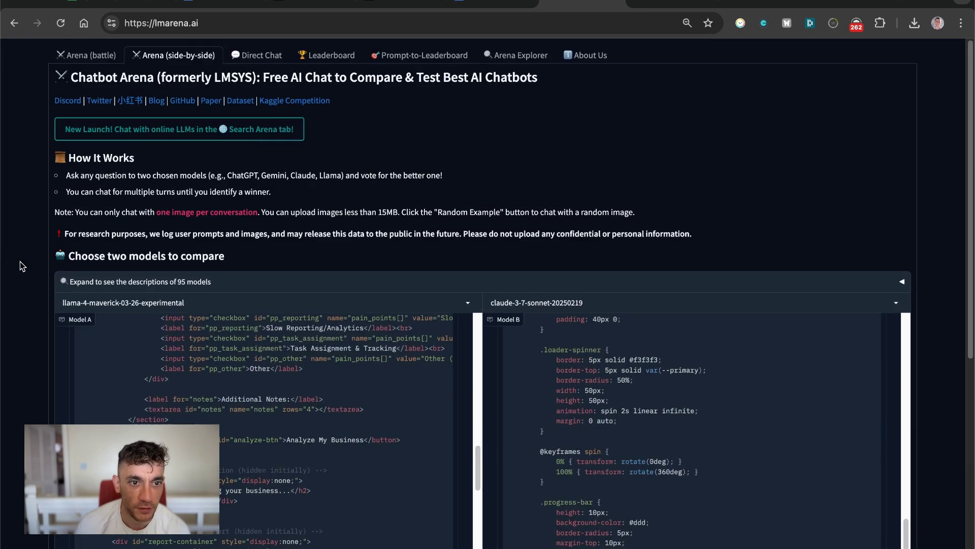
{"action": "scroll", "coordinate": [261, 60], "scroll_direction": "down", "scroll_amount": 6}
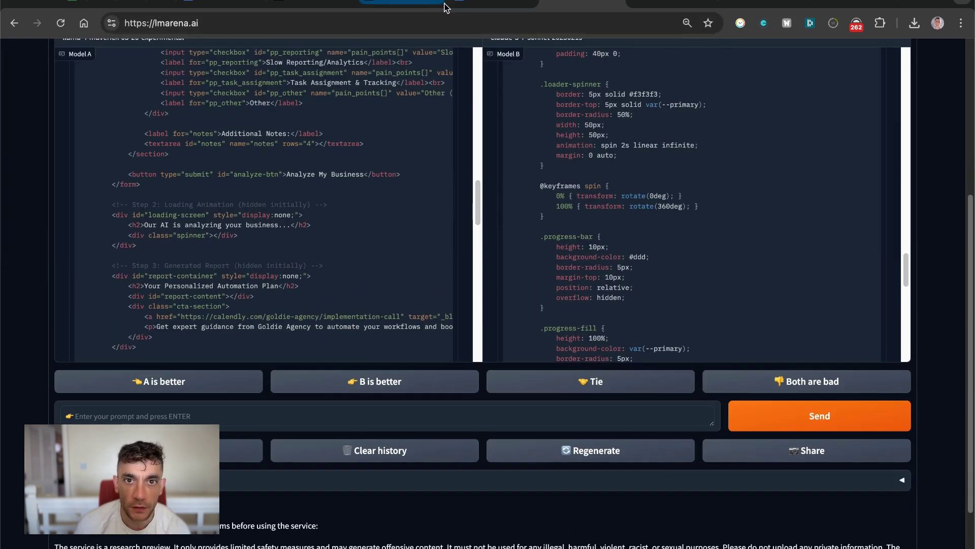
- Switch to the AI Tests for NEW Models document in Google Docs and copy the Winter Apple Puzzle prompt without its quotation marks
{"action": "left_click", "coordinate": [488, 4]}
{"action": "scroll", "coordinate": [217, 163], "scroll_direction": "down", "scroll_amount": 15}
{"action": "scroll", "coordinate": [215, 205], "scroll_direction": "up", "scroll_amount": 6}
{"action": "scroll", "coordinate": [299, 409], "scroll_direction": "down", "scroll_amount": 4}
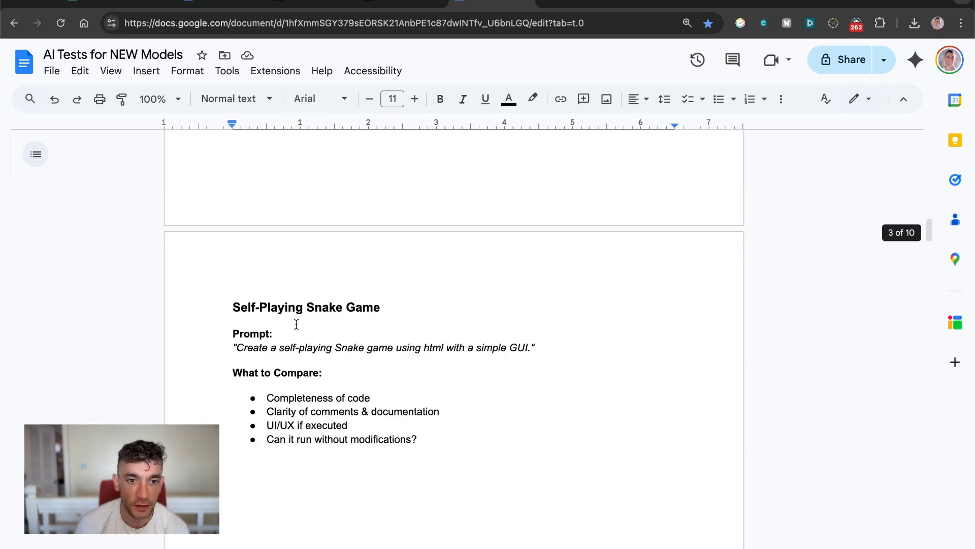
{"action": "scroll", "coordinate": [306, 289], "scroll_direction": "up", "scroll_amount": 20}
{"action": "scroll", "coordinate": [234, 291], "scroll_direction": "down", "scroll_amount": 15}
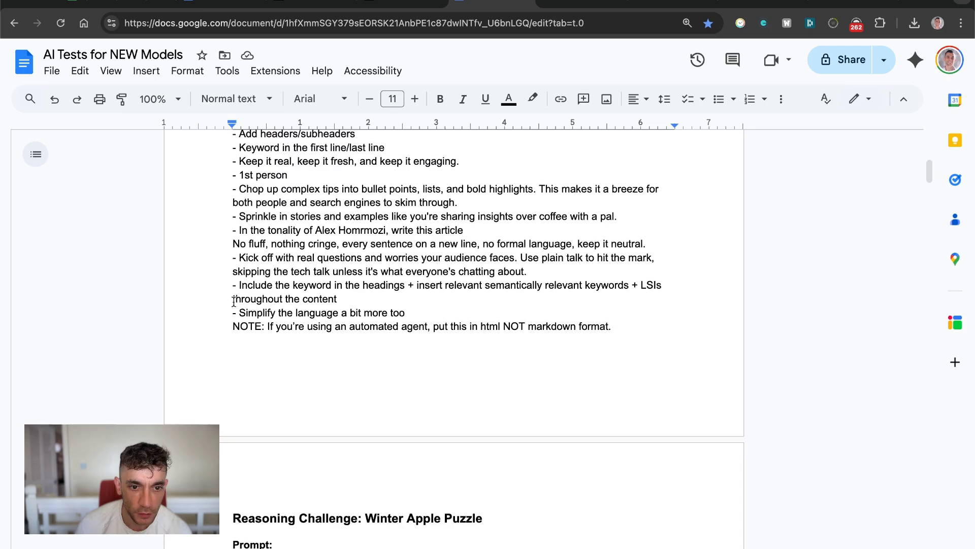
{"action": "scroll", "coordinate": [270, 197], "scroll_direction": "up", "scroll_amount": 1}
{"action": "scroll", "coordinate": [267, 171], "scroll_direction": "up", "scroll_amount": 4}
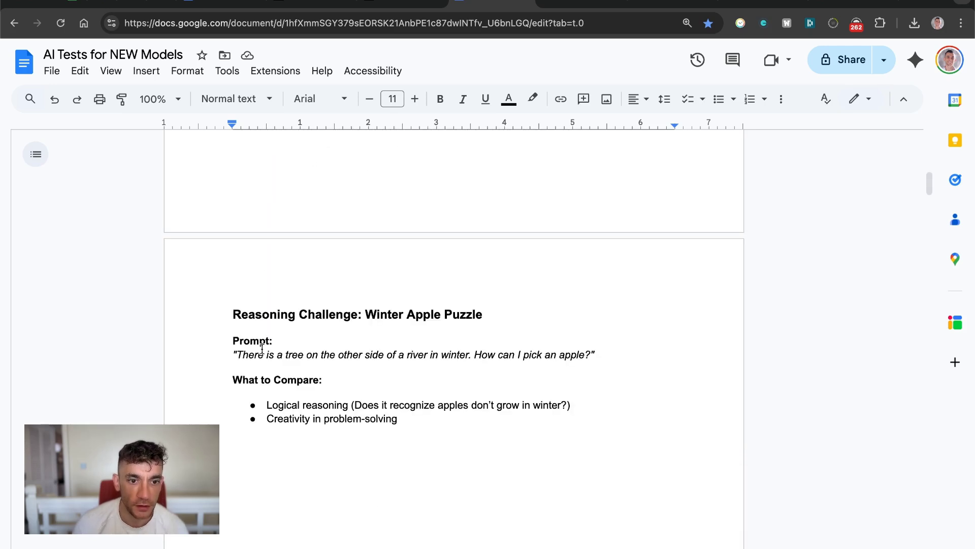
{"action": "double_click", "coordinate": [259, 346]}
{"action": "double_click", "coordinate": [253, 355]}
{"action": "left_click_drag", "start_coordinate": [592, 348], "coordinate": [584, 354]}
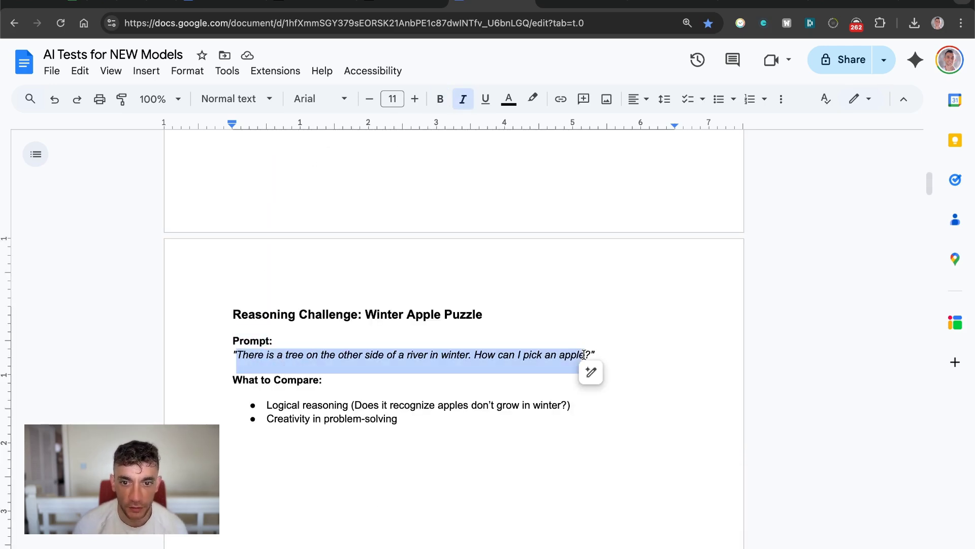
{"action": "key", "text": "shift+Right"}
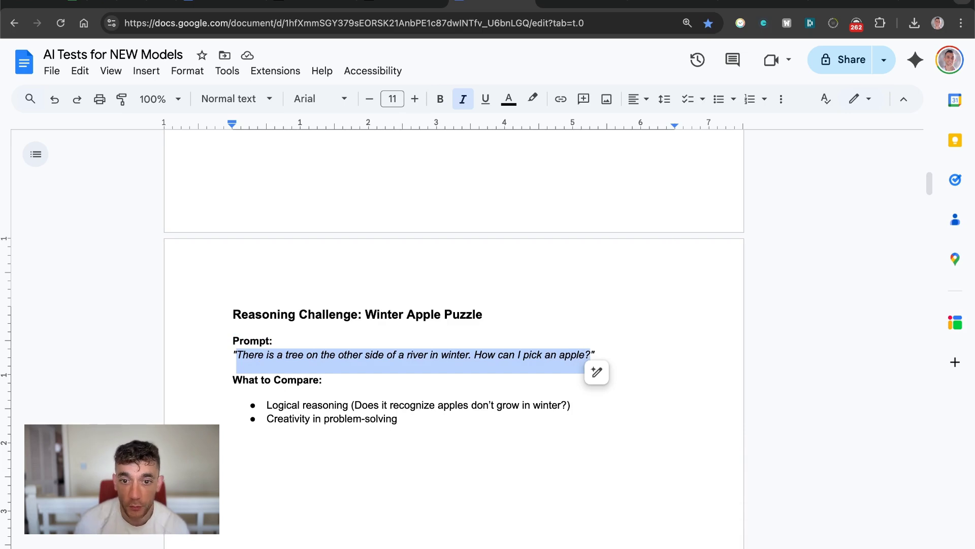
- Switch back to lmarena.ai and change Model B to grok-3-preview-02-24
{"action": "left_click", "coordinate": [581, 3]}
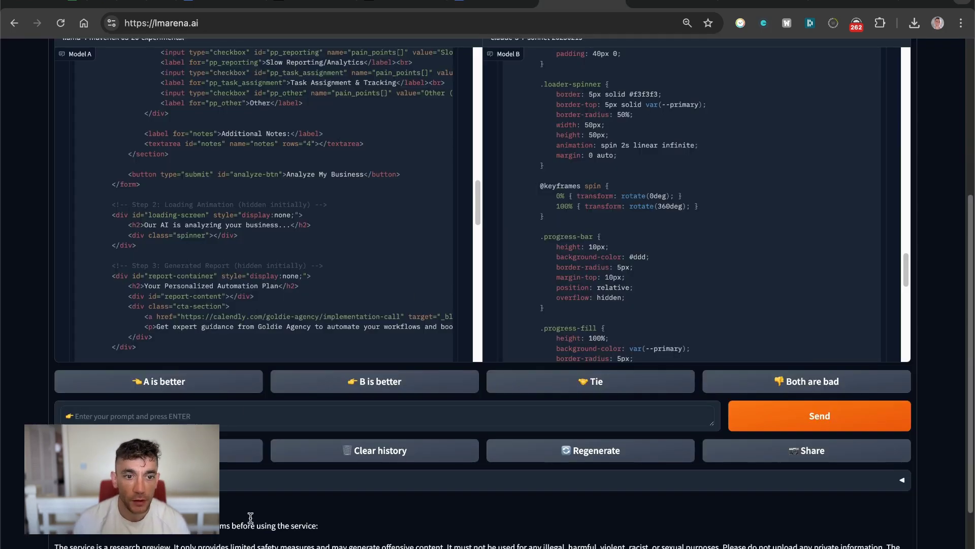
{"action": "left_click", "coordinate": [221, 429]}
{"action": "type", "text": "There is a tree on the other side of a river in winter, how can I pick an apple?"}
{"action": "scroll", "coordinate": [401, 345], "scroll_direction": "up", "scroll_amount": 4}
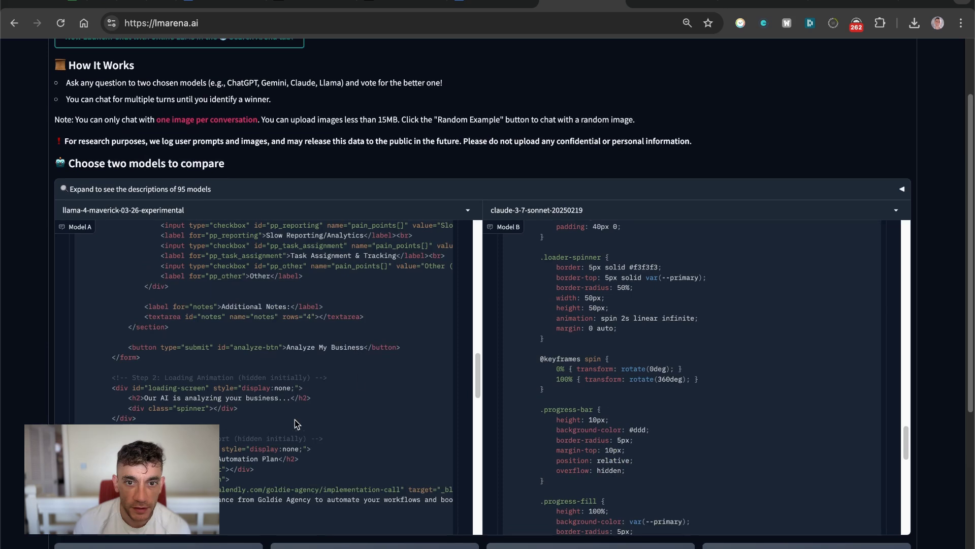
{"action": "left_click", "coordinate": [549, 208]}
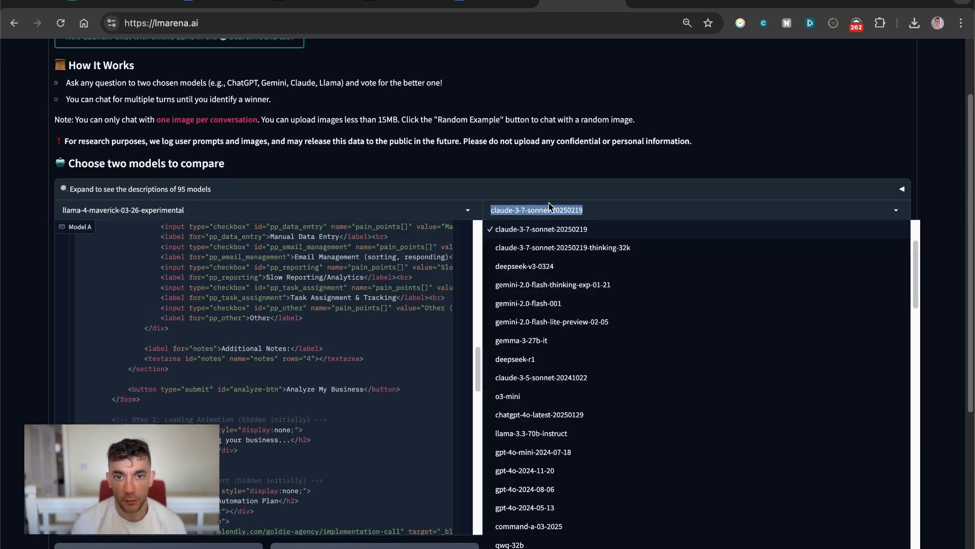
{"action": "type", "text": "grok"}
{"action": "key", "text": "Return"}
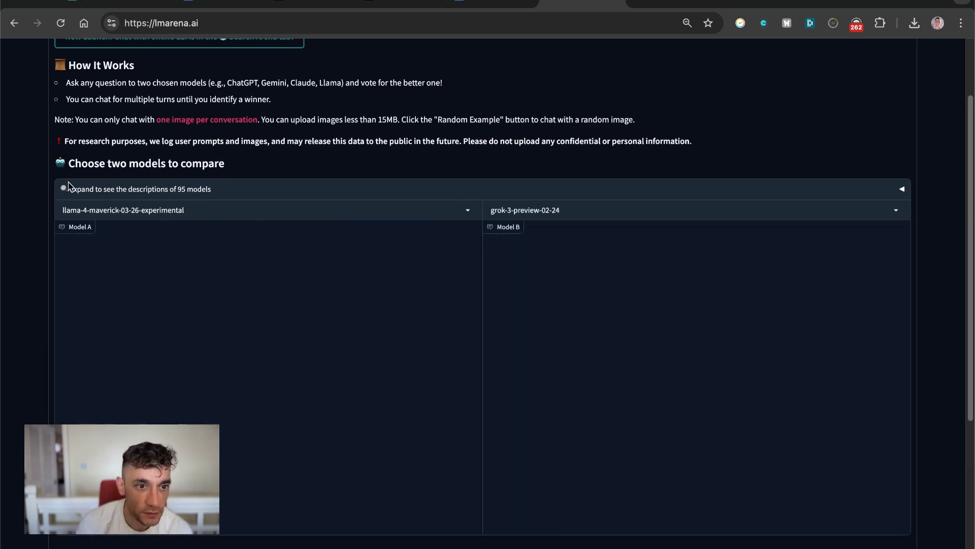
- Send both models the prompt "There is a tree on the other side of a river in winter. How can I pick an apple?"
{"action": "scroll", "coordinate": [366, 388], "scroll_direction": "down", "scroll_amount": 5}
{"action": "scroll", "coordinate": [444, 413], "scroll_direction": "up", "scroll_amount": 4}
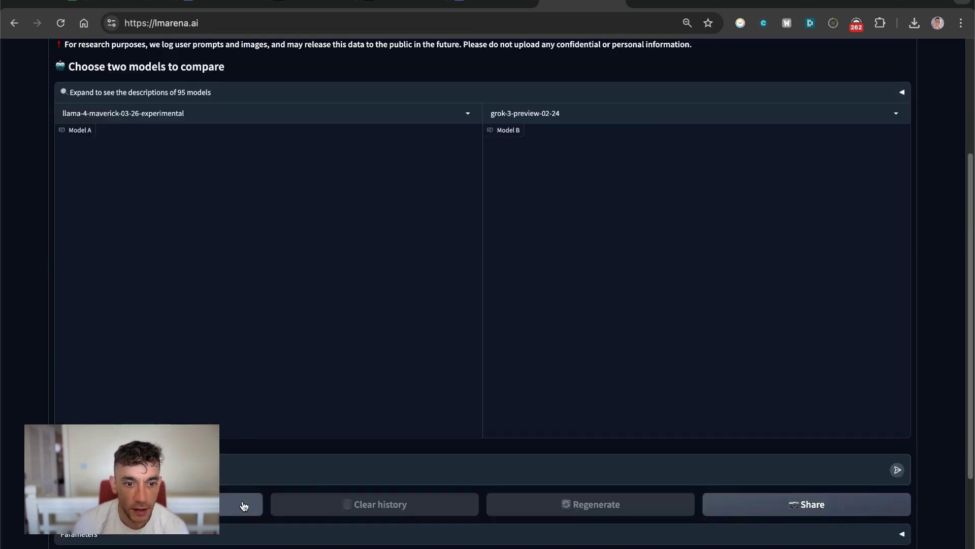
{"action": "left_click", "coordinate": [251, 476]}
{"action": "key", "text": "super+v"}
{"action": "key", "text": "Return"}
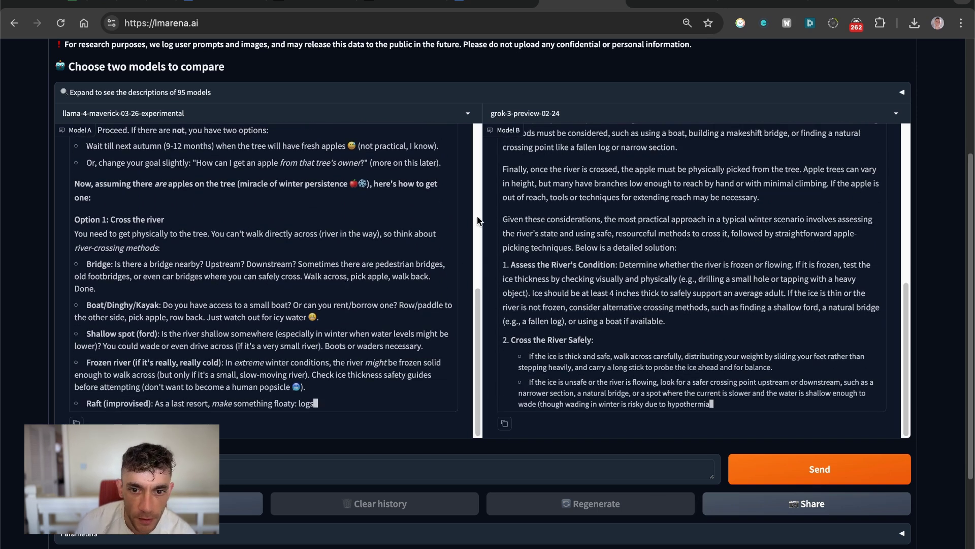
- Examine how Llama 4 Maverick and Grok 3 reason about the winter apple puzzle in their answers
{"action": "scroll", "coordinate": [308, 259], "scroll_direction": "up", "scroll_amount": 4}
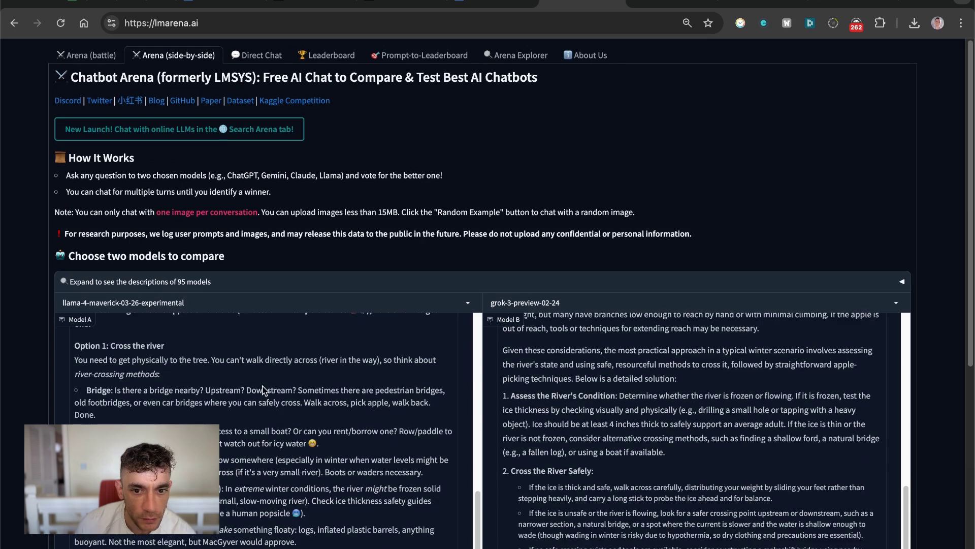
{"action": "scroll", "coordinate": [809, 222], "scroll_direction": "down", "scroll_amount": 3}
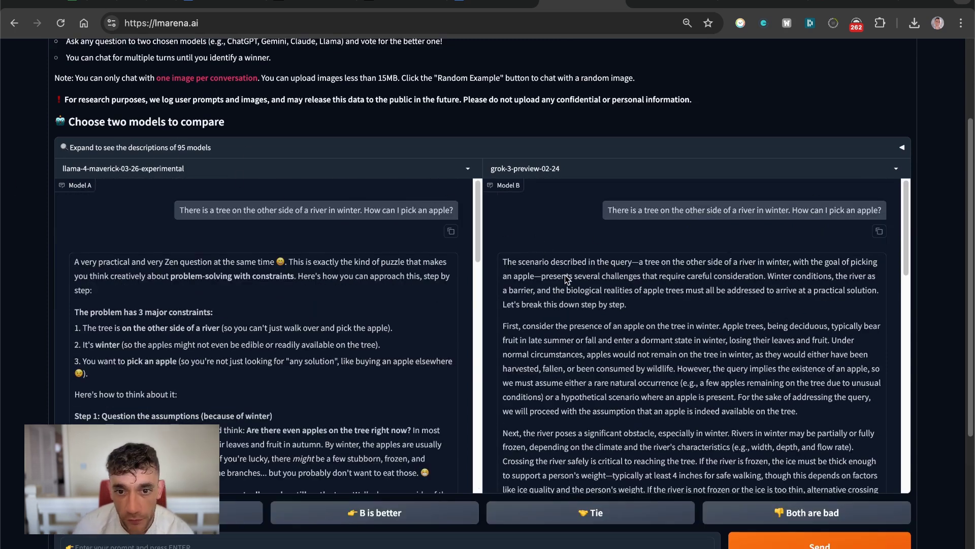
{"action": "left_click_drag", "start_coordinate": [503, 258], "coordinate": [866, 450]}
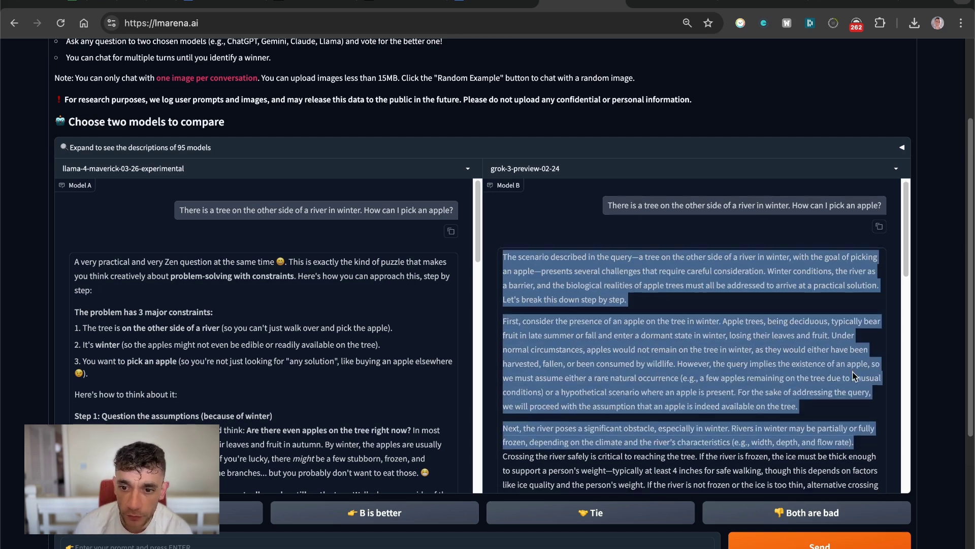
{"action": "scroll", "coordinate": [855, 376], "scroll_direction": "down", "scroll_amount": 5}
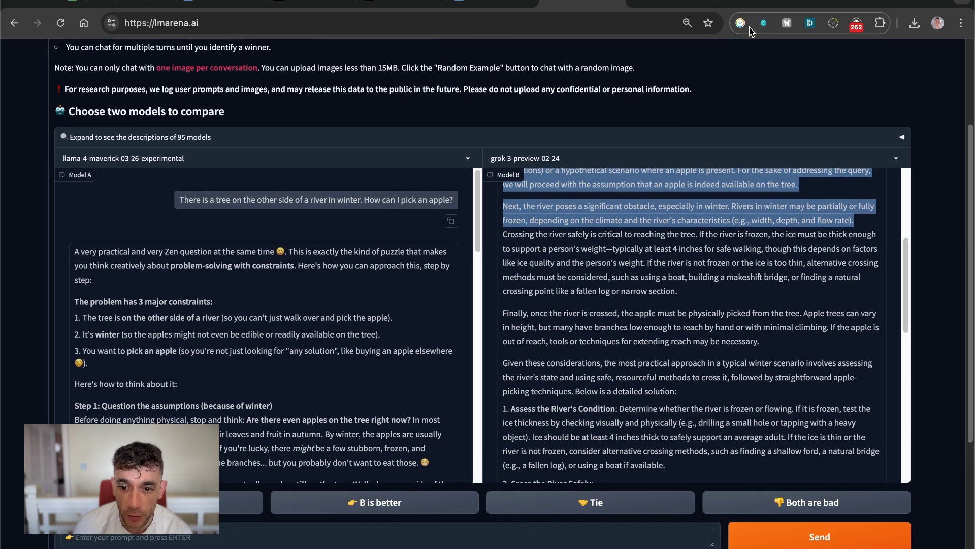
{"action": "scroll", "coordinate": [13, 367], "scroll_direction": "down", "scroll_amount": 1}
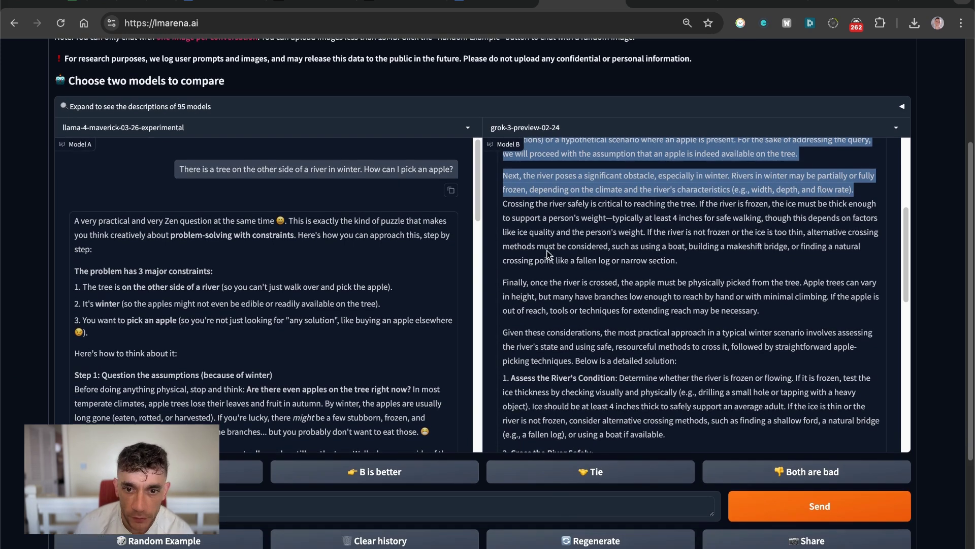
{"action": "left_click", "coordinate": [578, 283]}
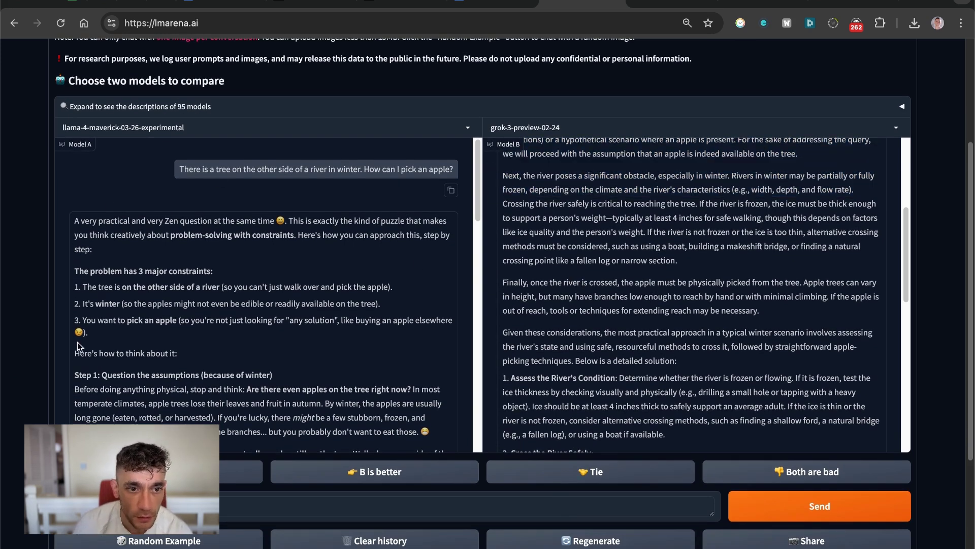
- Read through the constraints, step-by-step options and closing summary in Llama 4 Maverick's answer to the winter apple puzzle
{"action": "left_click_drag", "start_coordinate": [70, 268], "coordinate": [175, 331]}
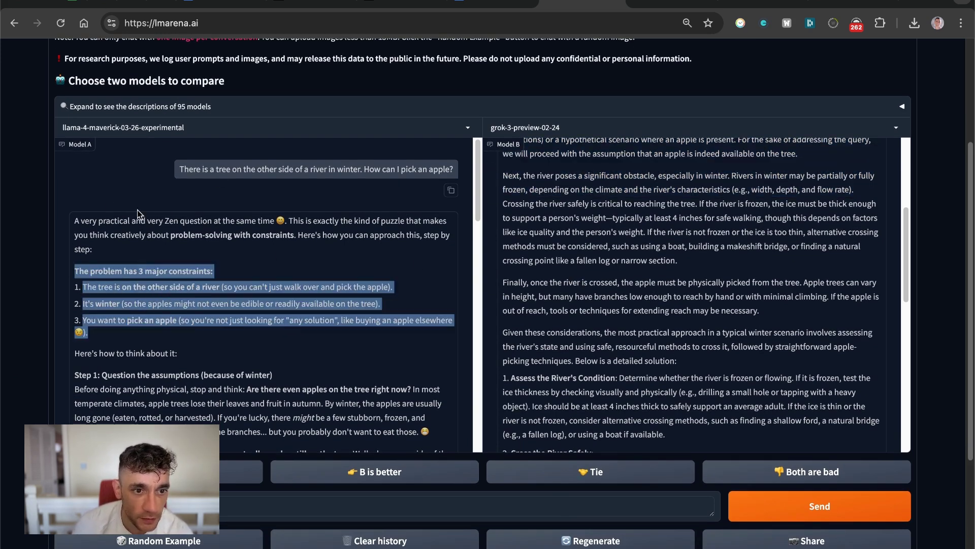
{"action": "left_click", "coordinate": [121, 293]}
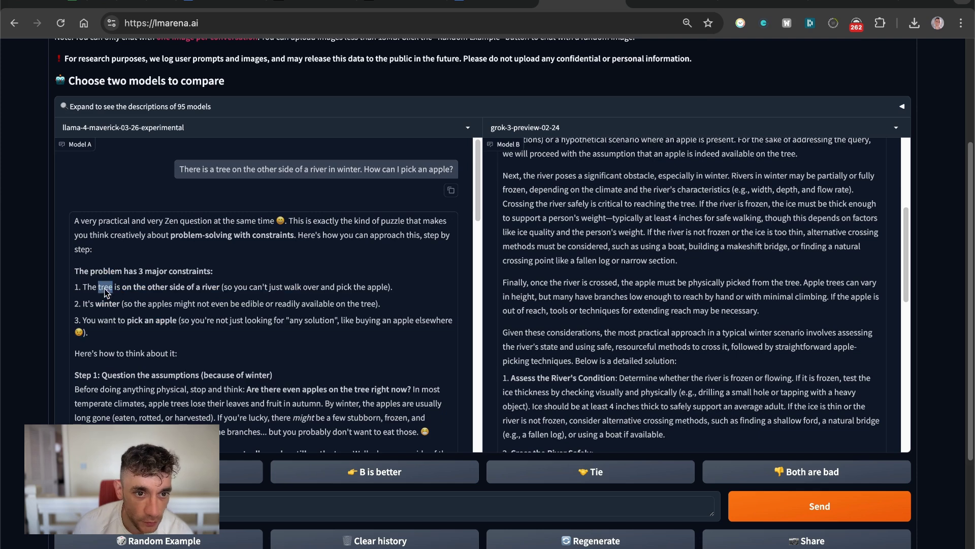
{"action": "triple_click", "coordinate": [110, 302]}
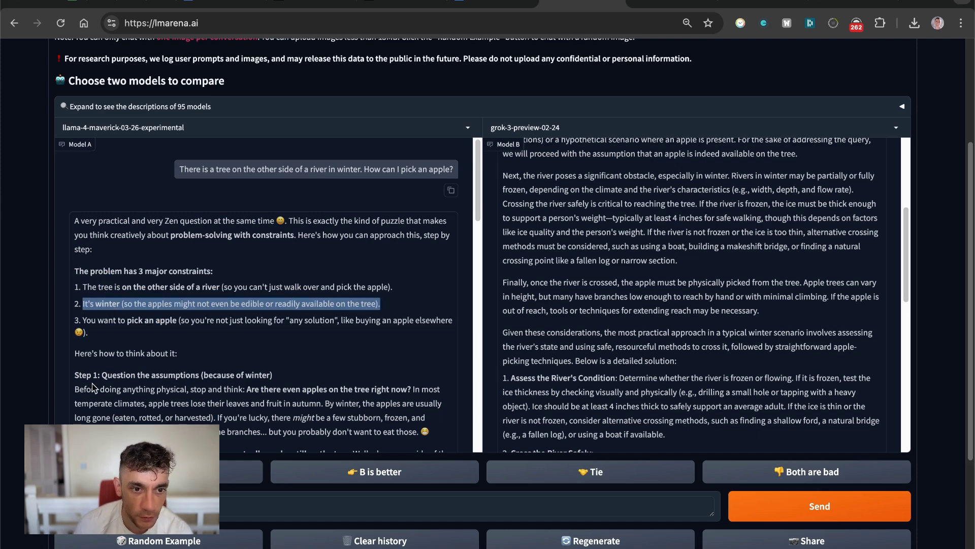
{"action": "triple_click", "coordinate": [133, 328]}
{"action": "scroll", "coordinate": [221, 354], "scroll_direction": "down", "scroll_amount": 3}
{"action": "left_click_drag", "start_coordinate": [74, 240], "coordinate": [326, 403]}
{"action": "scroll", "coordinate": [259, 305], "scroll_direction": "down", "scroll_amount": 9}
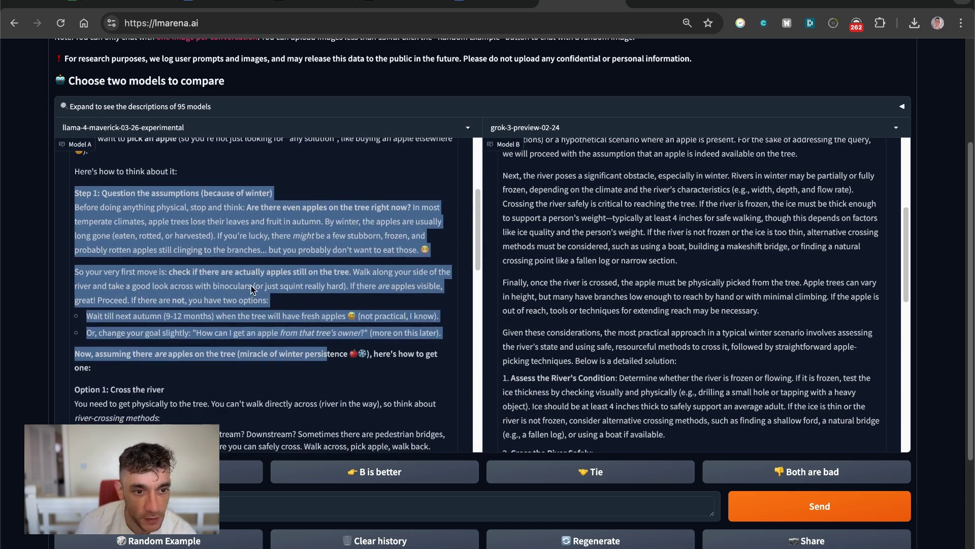
{"action": "scroll", "coordinate": [255, 307], "scroll_direction": "down", "scroll_amount": 7}
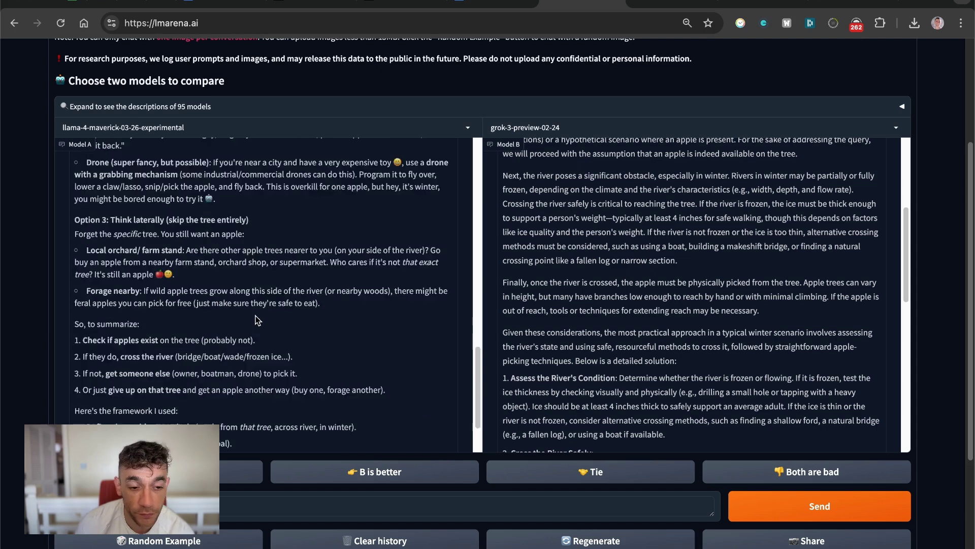
{"action": "left_click_drag", "start_coordinate": [66, 330], "coordinate": [387, 392]}
{"action": "left_click_drag", "start_coordinate": [74, 241], "coordinate": [359, 392]}
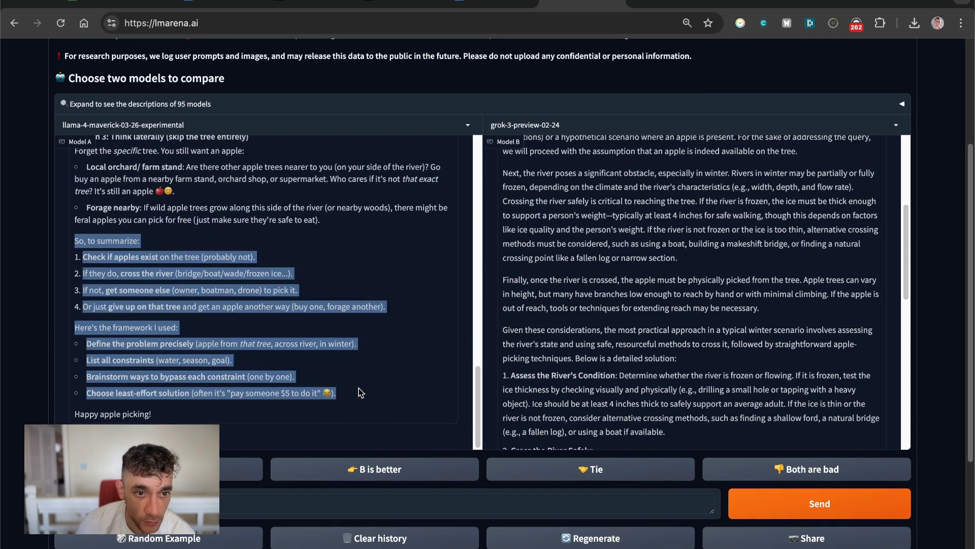
{"action": "left_click", "coordinate": [305, 315]}
- Compare Grok 3's conclusion and opening reasoning on the winter apple puzzle with Llama 4 Maverick's listed constraints
{"action": "scroll", "coordinate": [558, 267], "scroll_direction": "up", "scroll_amount": 5}
{"action": "scroll", "coordinate": [704, 340], "scroll_direction": "down", "scroll_amount": 12}
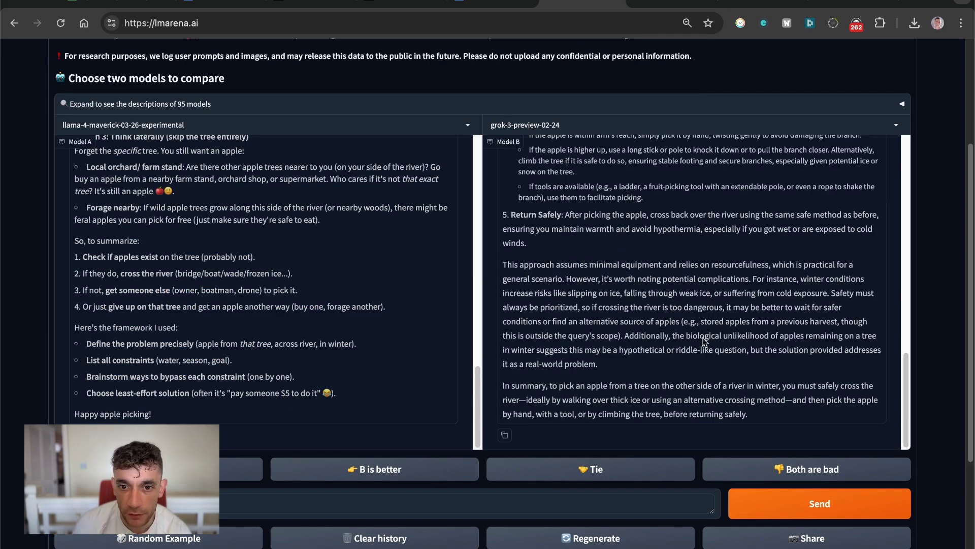
{"action": "scroll", "coordinate": [20, 152], "scroll_direction": "up", "scroll_amount": 2}
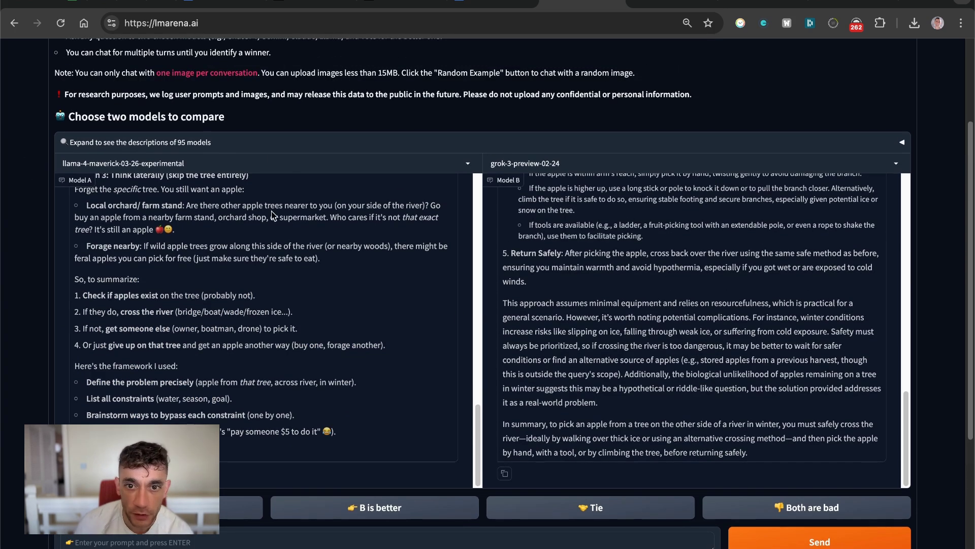
{"action": "scroll", "coordinate": [662, 370], "scroll_direction": "down", "scroll_amount": 5}
{"action": "scroll", "coordinate": [586, 361], "scroll_direction": "up", "scroll_amount": 20}
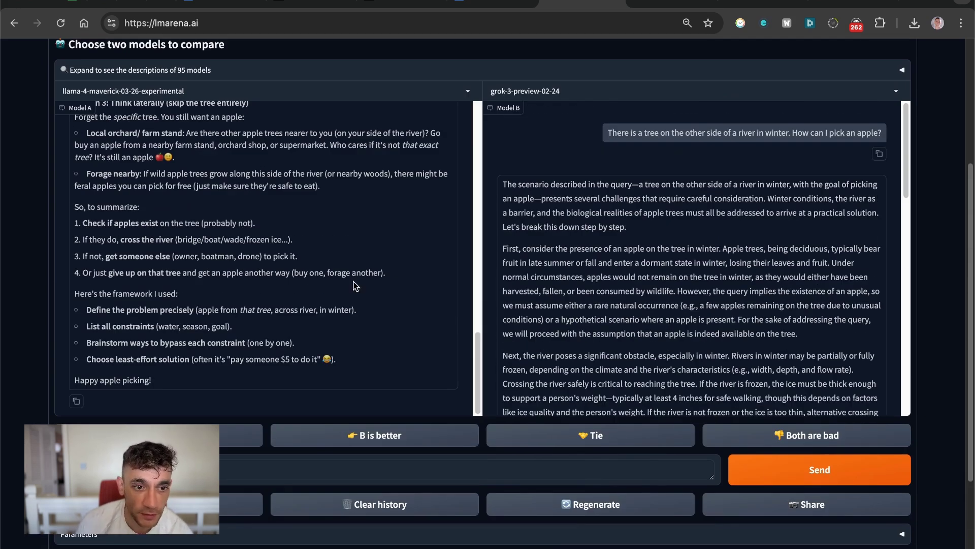
{"action": "scroll", "coordinate": [311, 361], "scroll_direction": "up", "scroll_amount": 15}
{"action": "scroll", "coordinate": [297, 300], "scroll_direction": "up", "scroll_amount": 3}
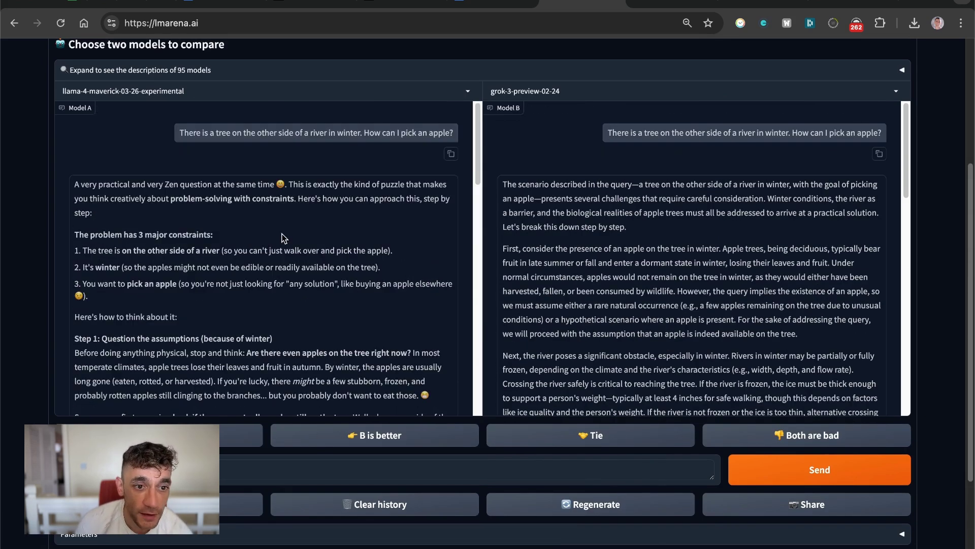
{"action": "left_click_drag", "start_coordinate": [59, 236], "coordinate": [256, 276]}
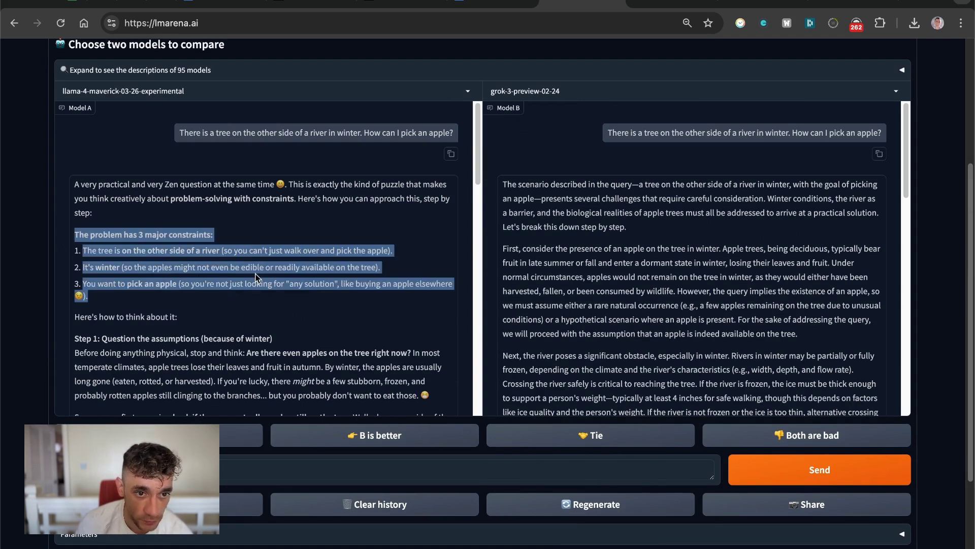
{"action": "left_click", "coordinate": [178, 258]}
- Switch to the AI Tests for NEW Models document in Google Docs and copy the Self-Playing Snake Game prompt without its quotation marks
{"action": "left_click", "coordinate": [457, 5]}
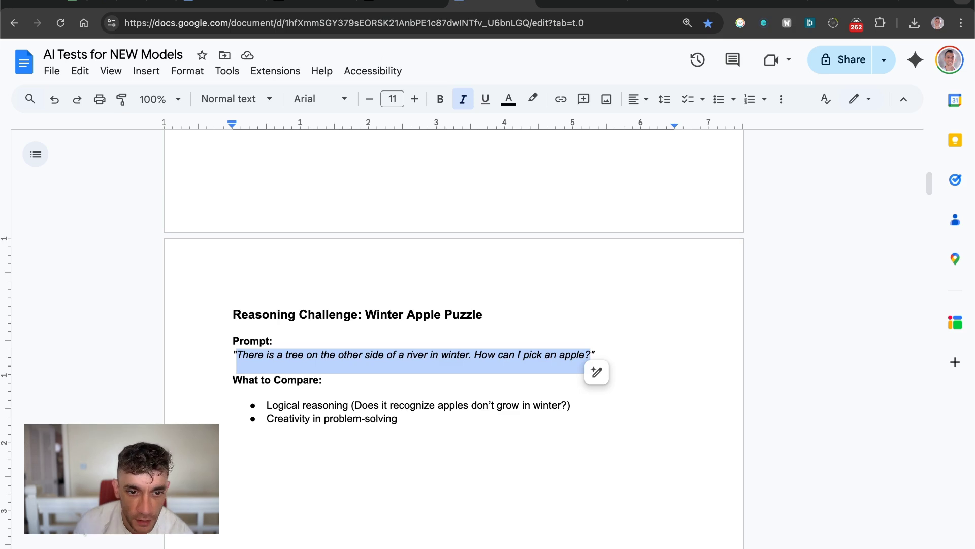
{"action": "scroll", "coordinate": [447, 308], "scroll_direction": "down", "scroll_amount": 10}
{"action": "scroll", "coordinate": [454, 305], "scroll_direction": "down", "scroll_amount": 5}
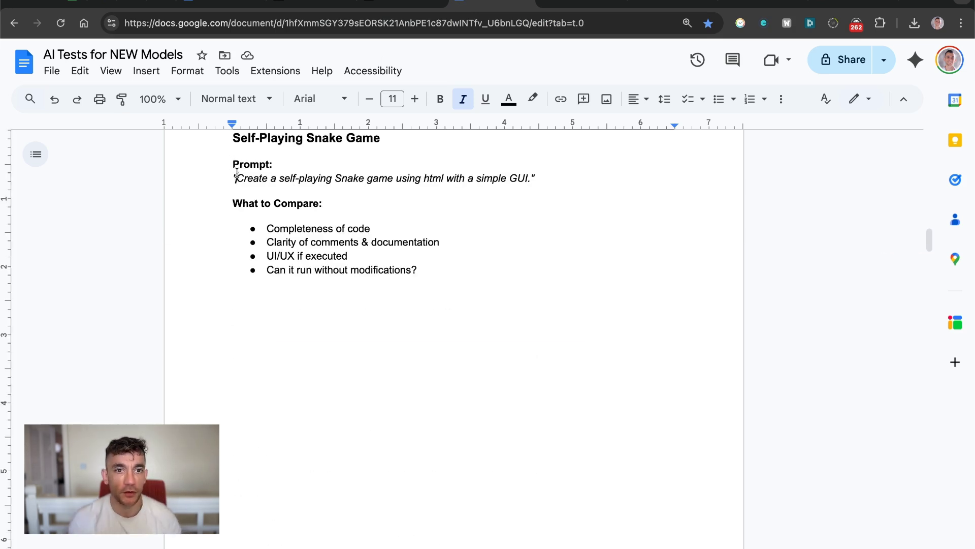
{"action": "triple_click", "coordinate": [255, 180]}
{"action": "key", "text": "ctrl+c"}
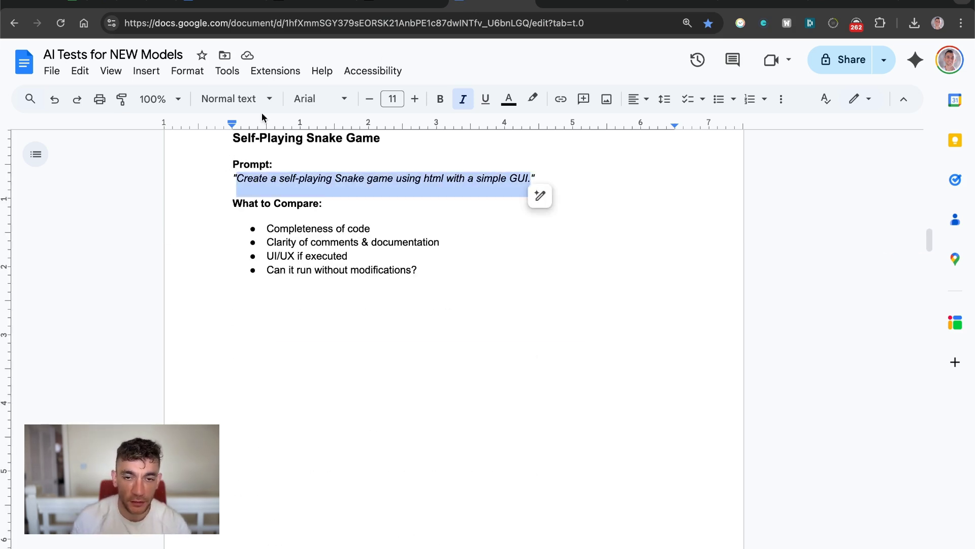
- Switch back to lmarena.ai and change Model B to deepseek-r1
{"action": "left_click", "coordinate": [573, 3]}
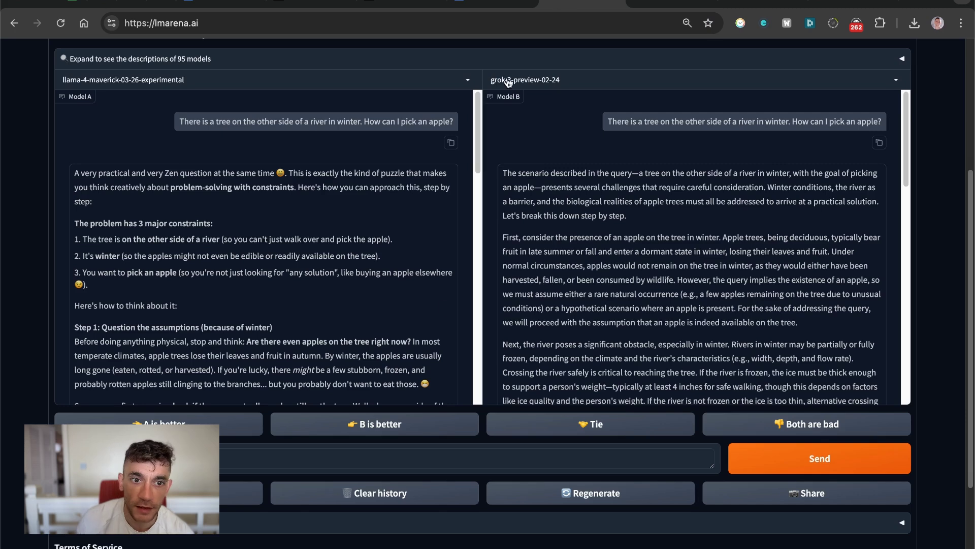
{"action": "scroll", "coordinate": [223, 102], "scroll_direction": "up", "scroll_amount": 1}
{"action": "left_click", "coordinate": [517, 107]}
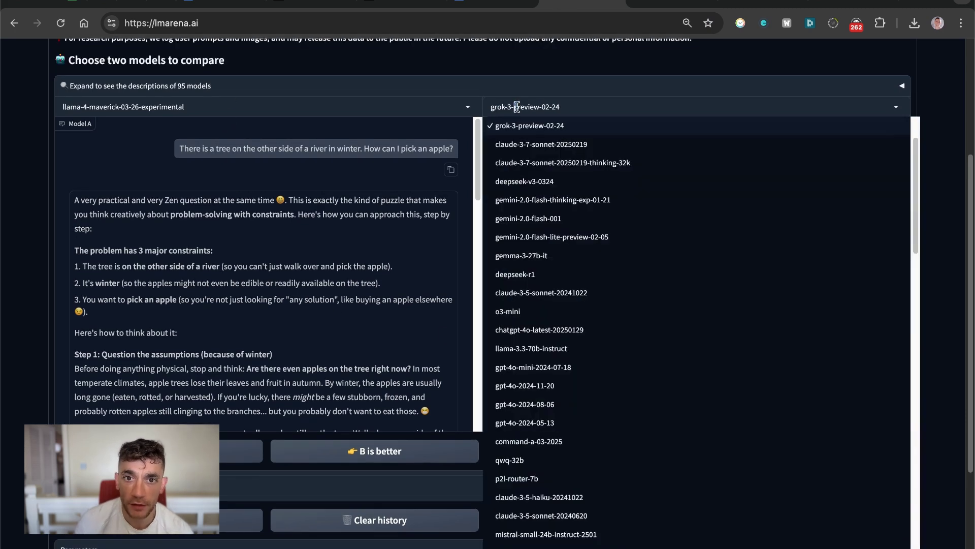
{"action": "triple_click", "coordinate": [542, 106]}
{"action": "type", "text": "chatgpt"}
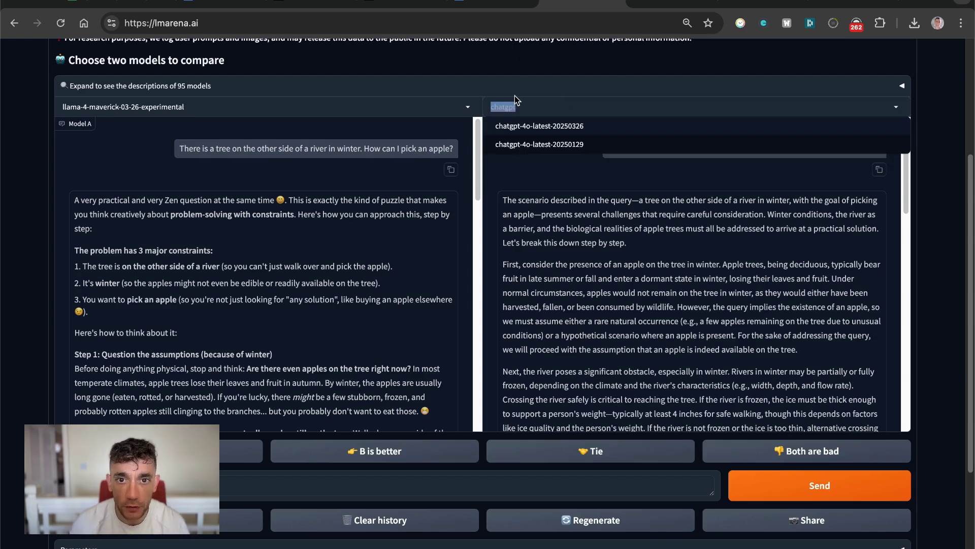
{"action": "type", "text": "deepse"}
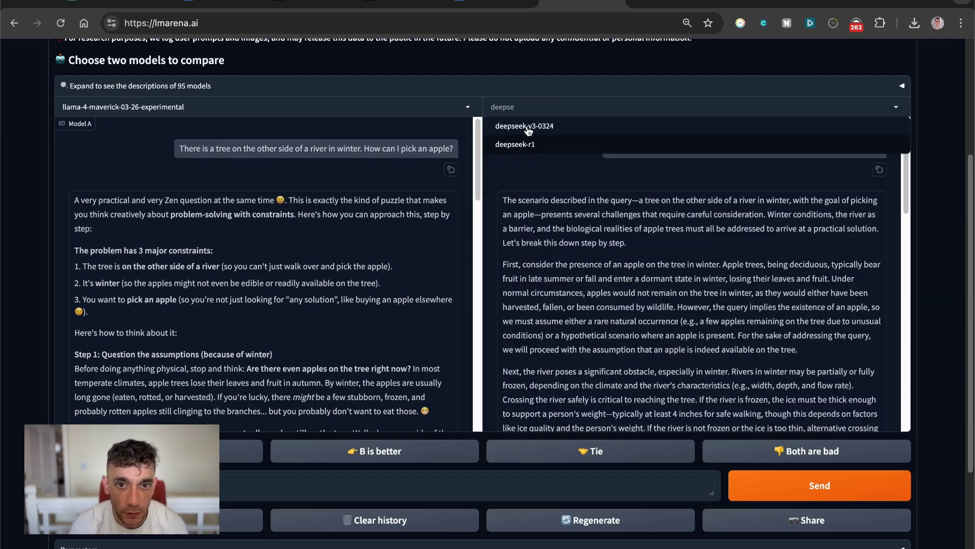
{"action": "left_click", "coordinate": [528, 147]}
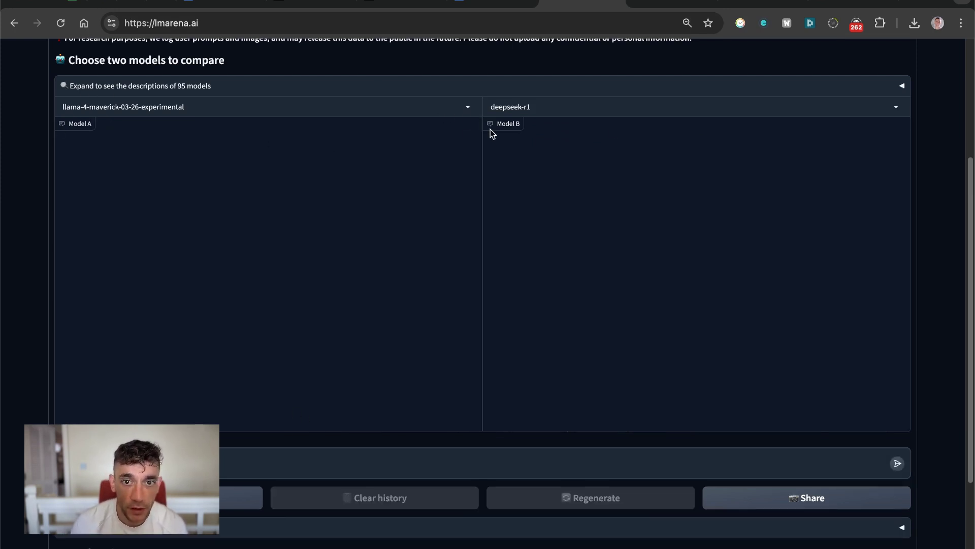
- Send both models "Create a self-playing Snake game using html with a simple GUI, make it 1 single html file" and resend it without the single-file request
{"action": "left_click", "coordinate": [244, 460]}
{"action": "key", "text": "super+v"}
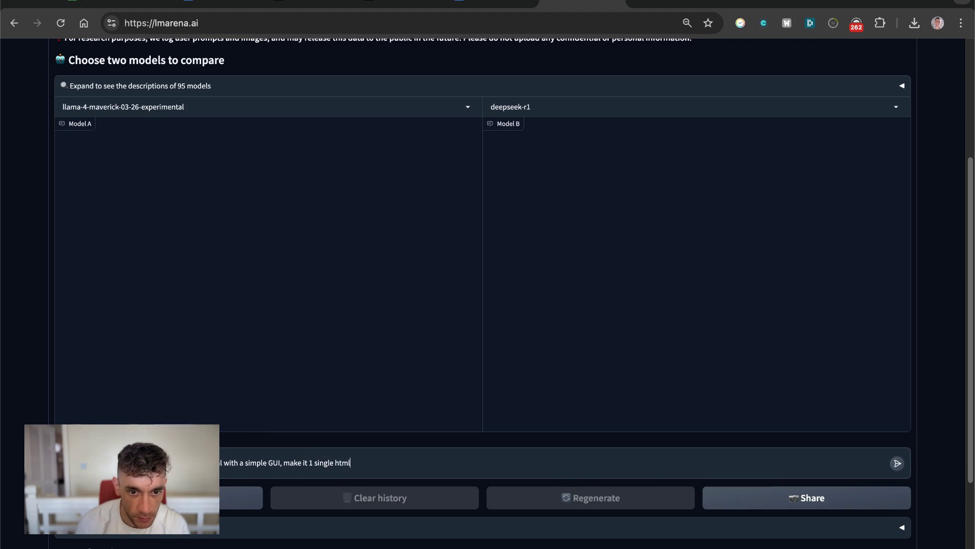
{"action": "type", "text": "file"}
{"action": "key", "text": "Return"}
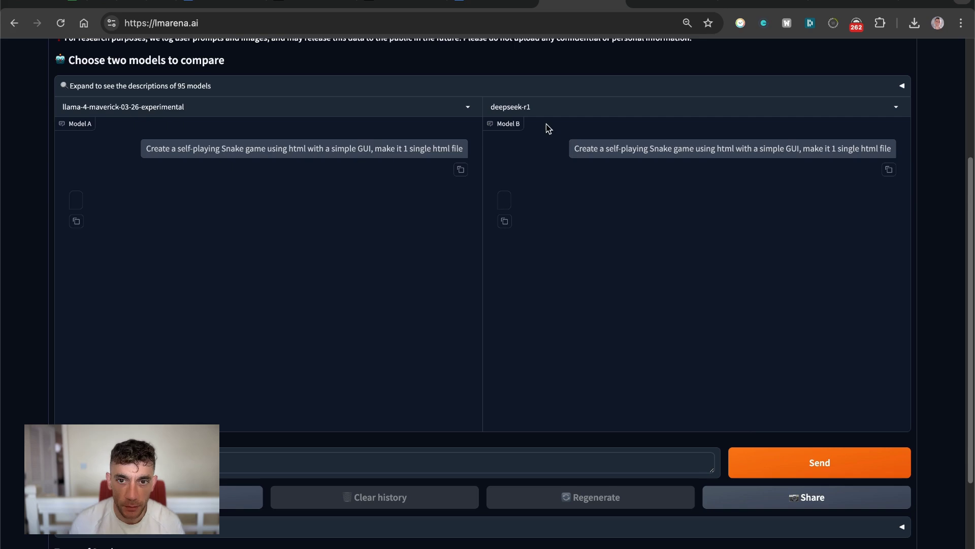
{"action": "key", "text": "ctrl+v"}
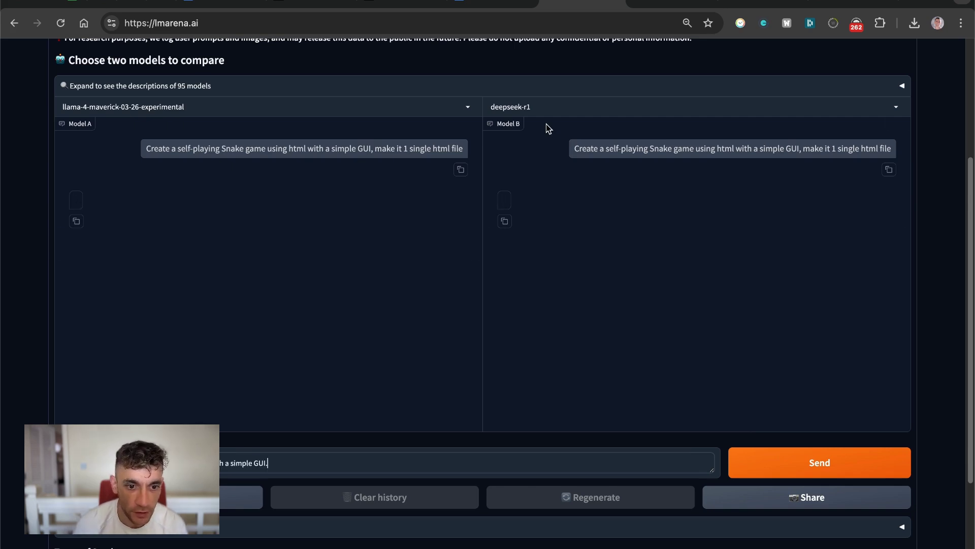
{"action": "key", "text": "Return"}
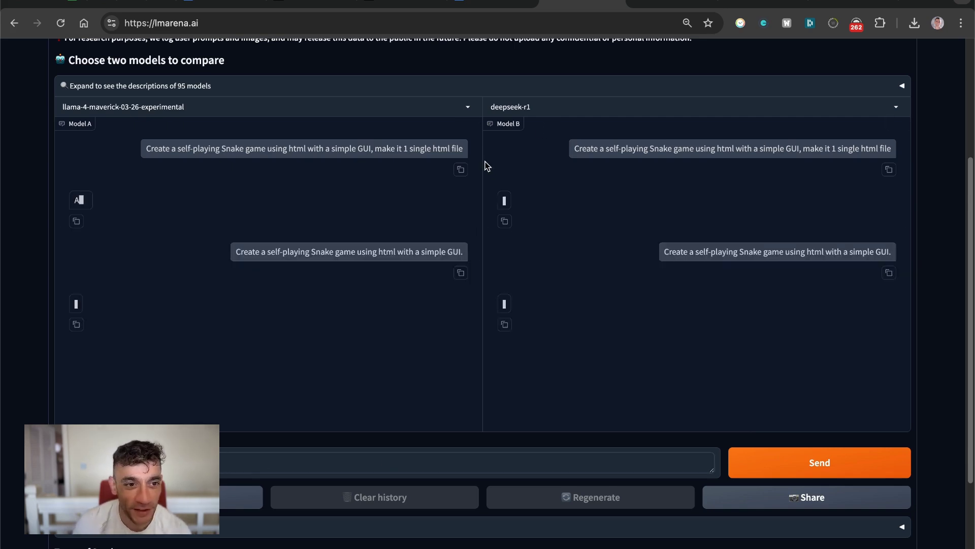
- Reload lmarena.ai, accept its terms and send the copied Snake game prompt to llama-4-maverick-03-26-experimental and deepseek-r1 in the side-by-side arena
{"action": "key", "text": "super+r"}
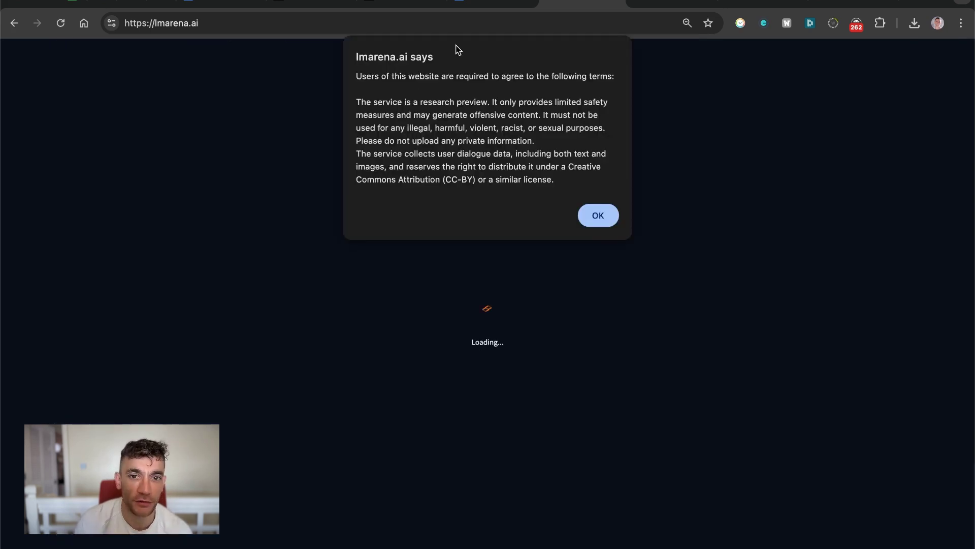
{"action": "left_click", "coordinate": [598, 216]}
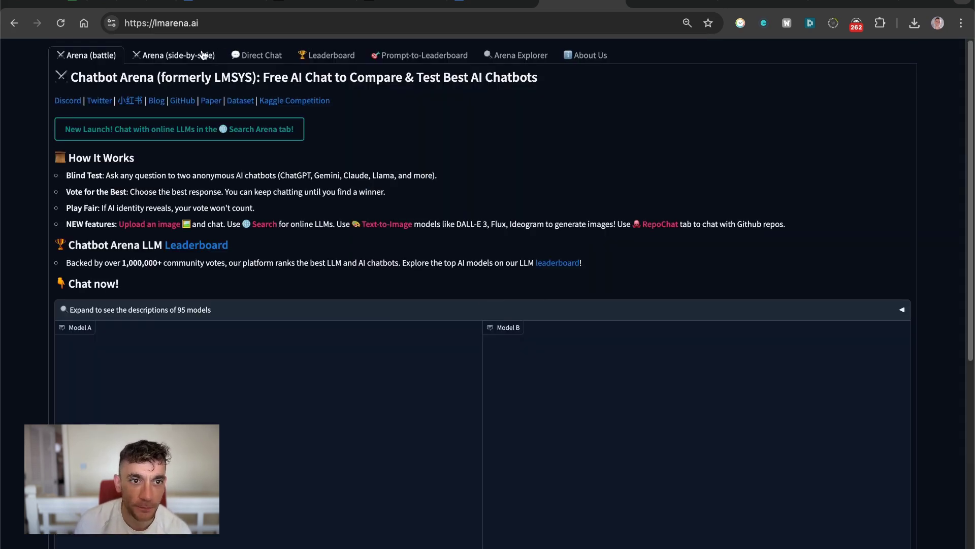
{"action": "left_click", "coordinate": [175, 55]}
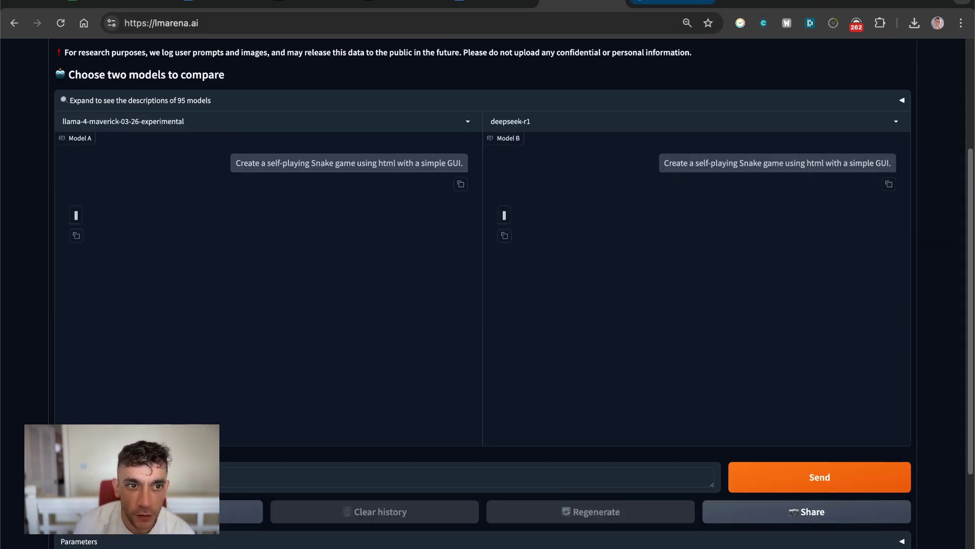
- Switch to OpenRouter and create a new chat room with Meta: Llama 4 Maverick as its model
{"action": "key", "text": "ctrl+Tab"}
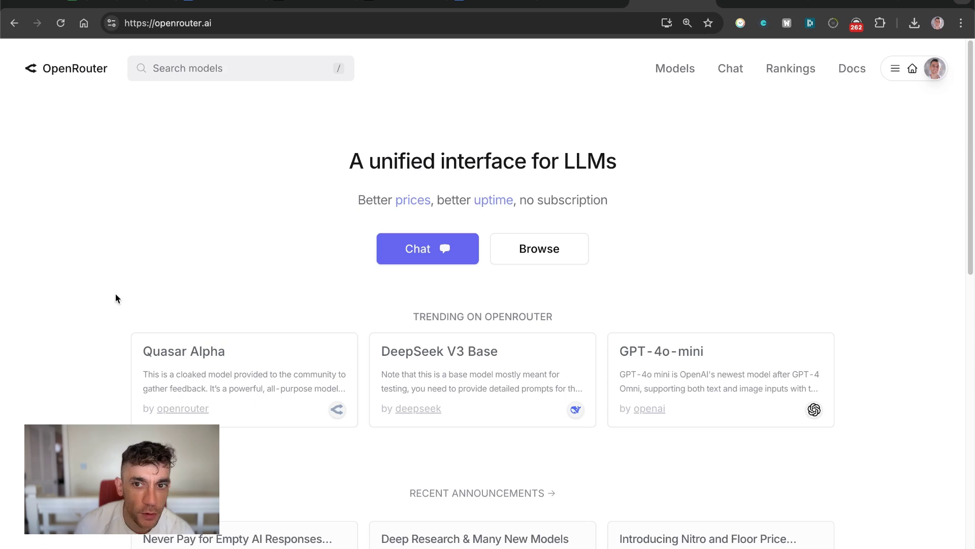
{"action": "left_click", "coordinate": [729, 76]}
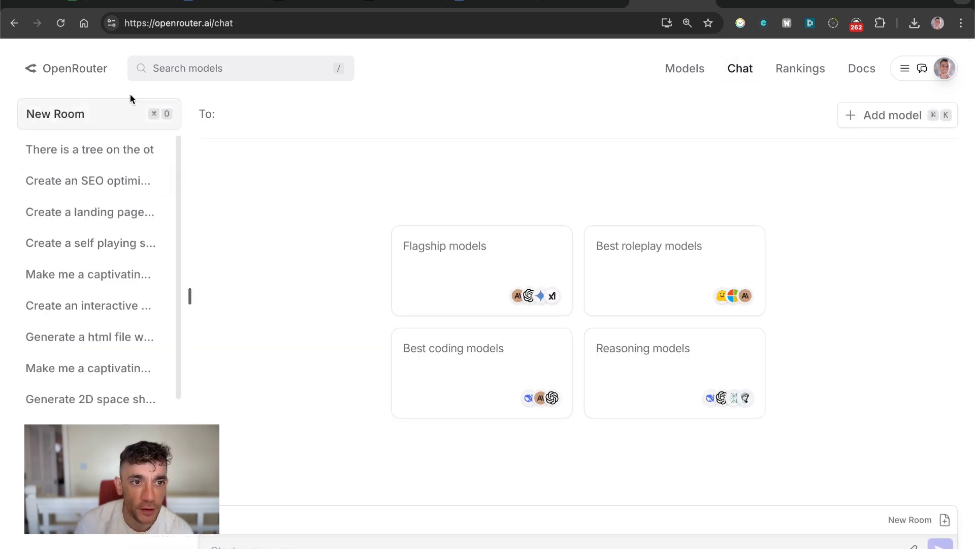
{"action": "left_click", "coordinate": [144, 115]}
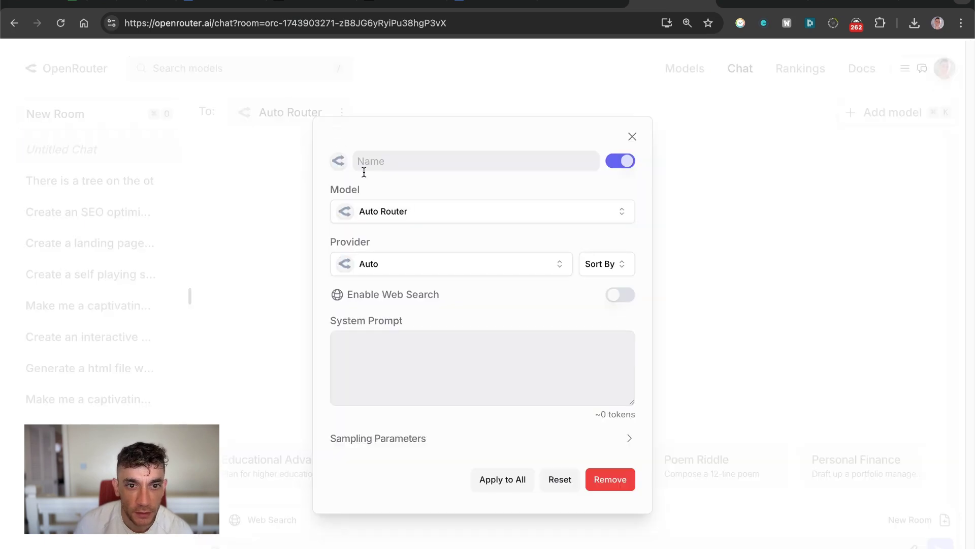
{"action": "left_click", "coordinate": [410, 223]}
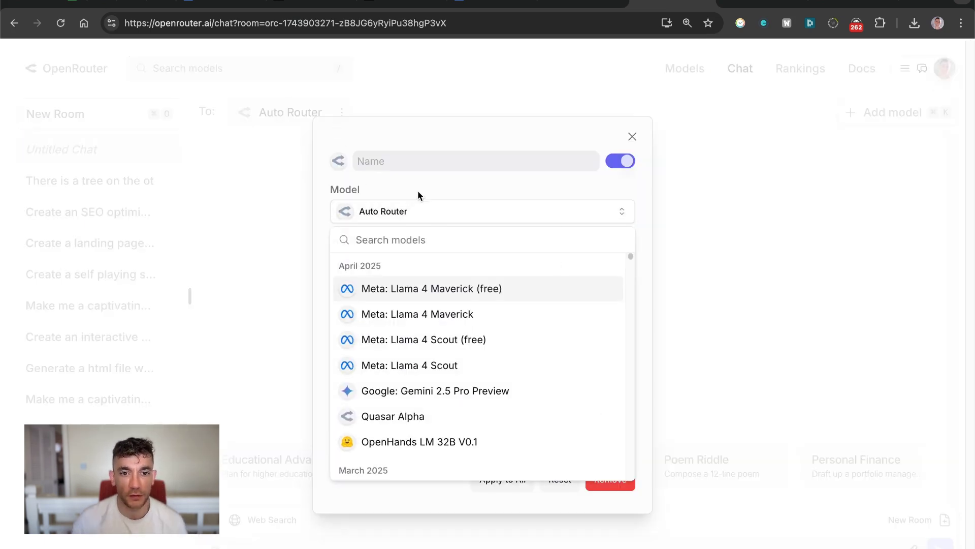
{"action": "left_click", "coordinate": [480, 316]}
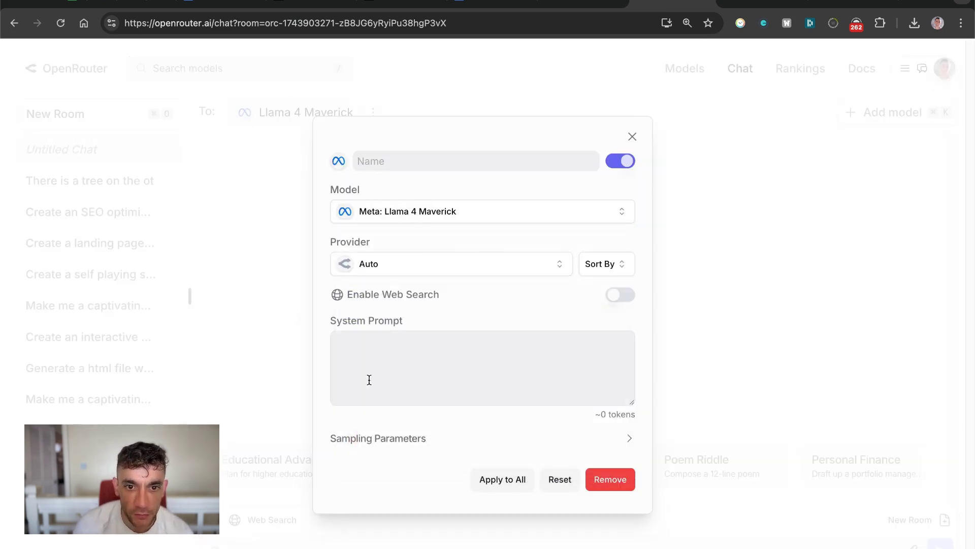
{"action": "left_click", "coordinate": [726, 248]}
- Add DeepSeek R1 to the room and send both models "Create a self-playing Snake game using html with a simple GUI."
{"action": "left_click", "coordinate": [891, 112]}
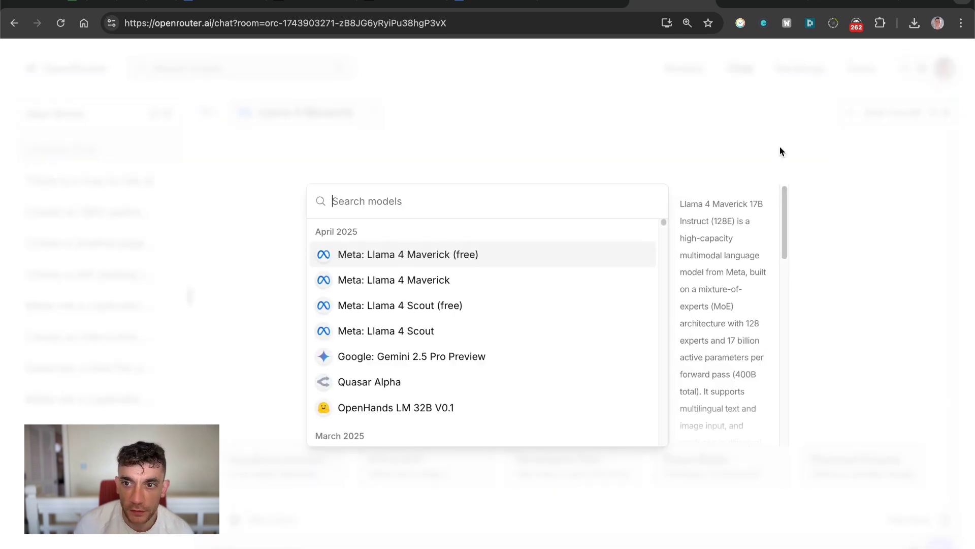
{"action": "type", "text": "deepse"}
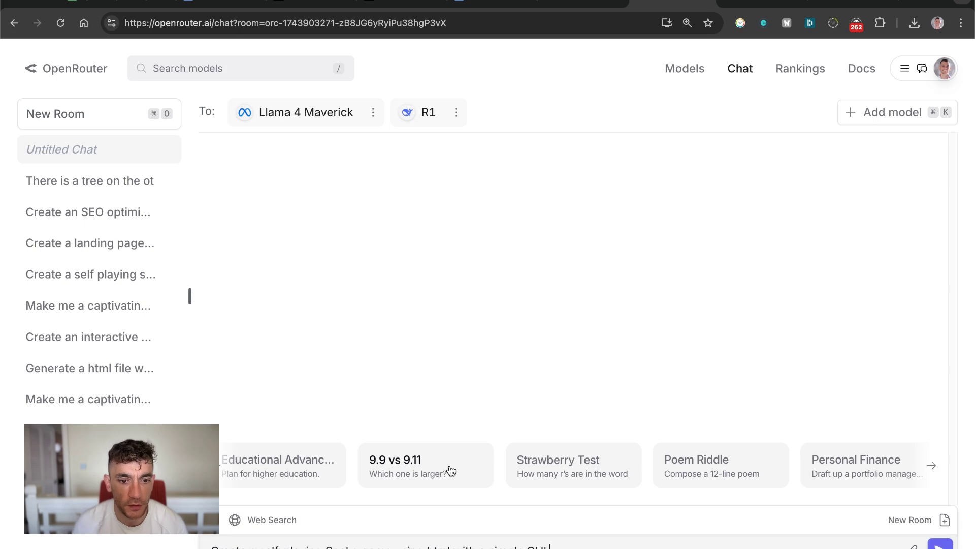
{"action": "key", "text": "Return"}
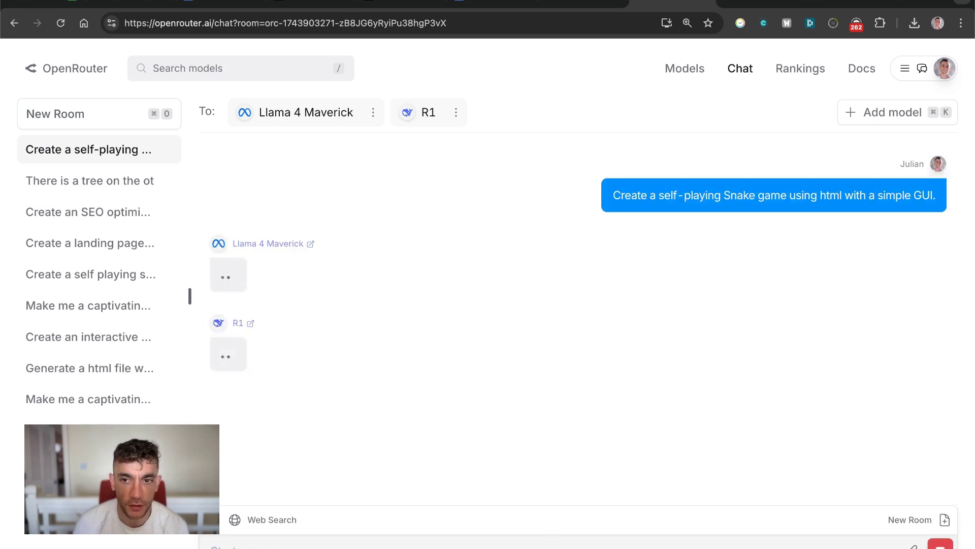
{"action": "key", "text": "super+minus"}
{"action": "key", "text": "super+minus"}
{"action": "key", "text": "super+minus"}
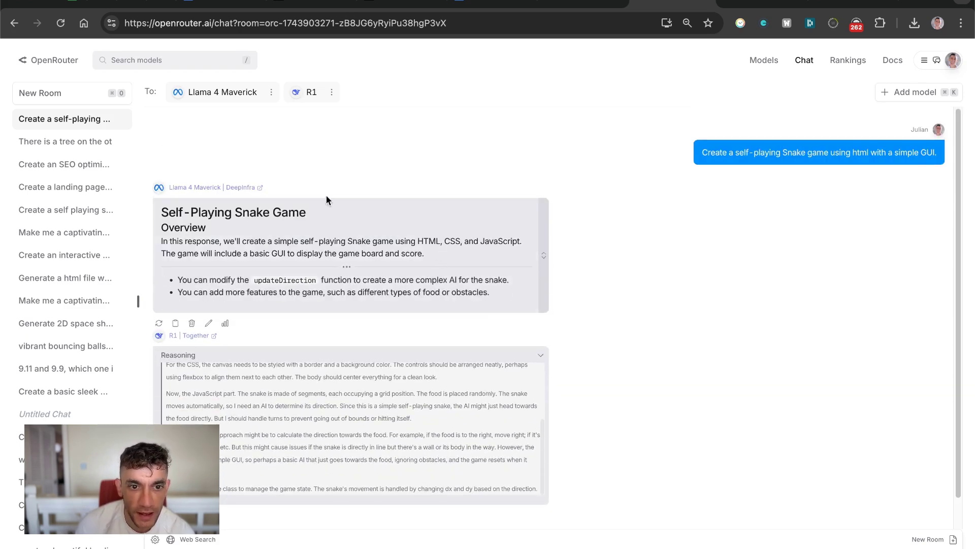
- Expand Llama 4 Maverick's collapsed Snake game answer and copy its code
{"action": "left_click", "coordinate": [544, 258]}
{"action": "scroll", "coordinate": [568, 321], "scroll_direction": "down", "scroll_amount": 20}
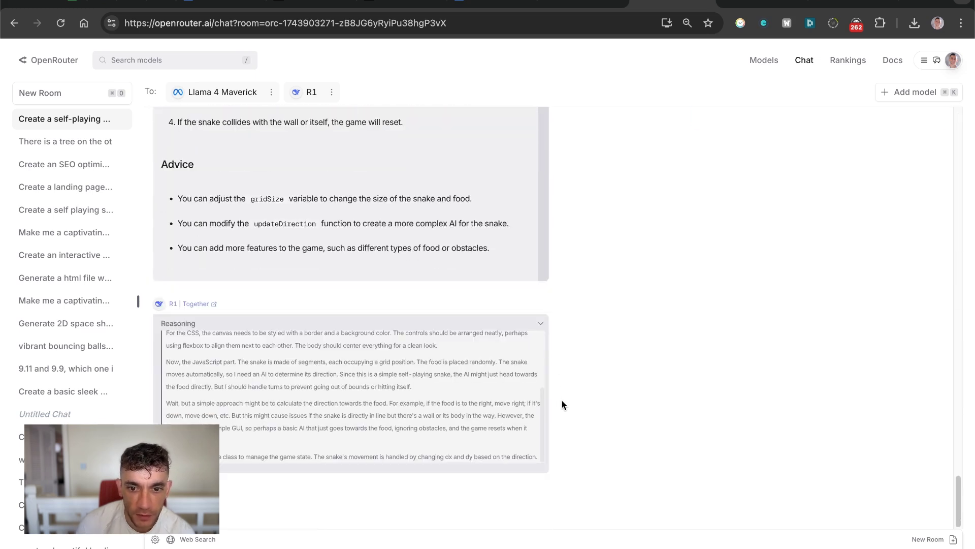
{"action": "scroll", "coordinate": [536, 342], "scroll_direction": "up", "scroll_amount": 5}
{"action": "scroll", "coordinate": [363, 435], "scroll_direction": "down", "scroll_amount": 5}
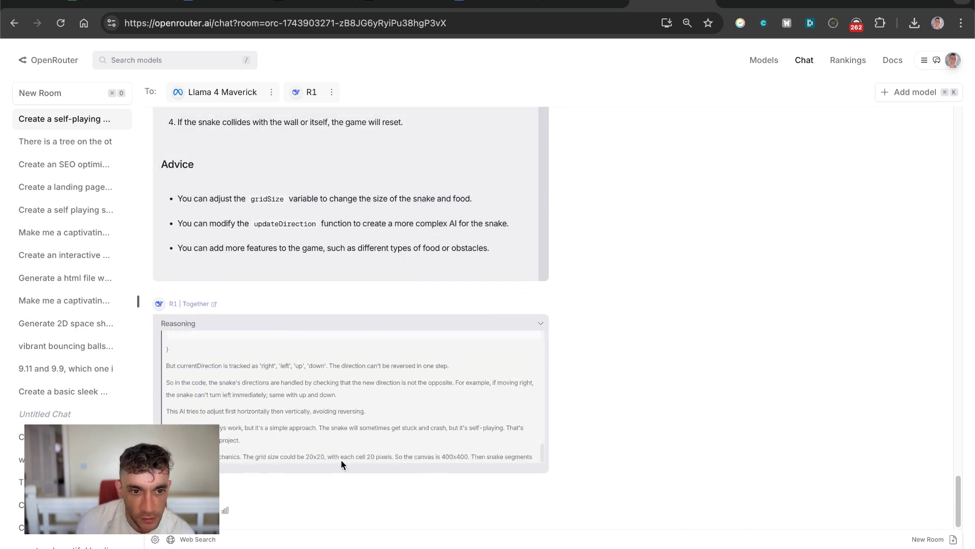
{"action": "scroll", "coordinate": [535, 246], "scroll_direction": "up", "scroll_amount": 9}
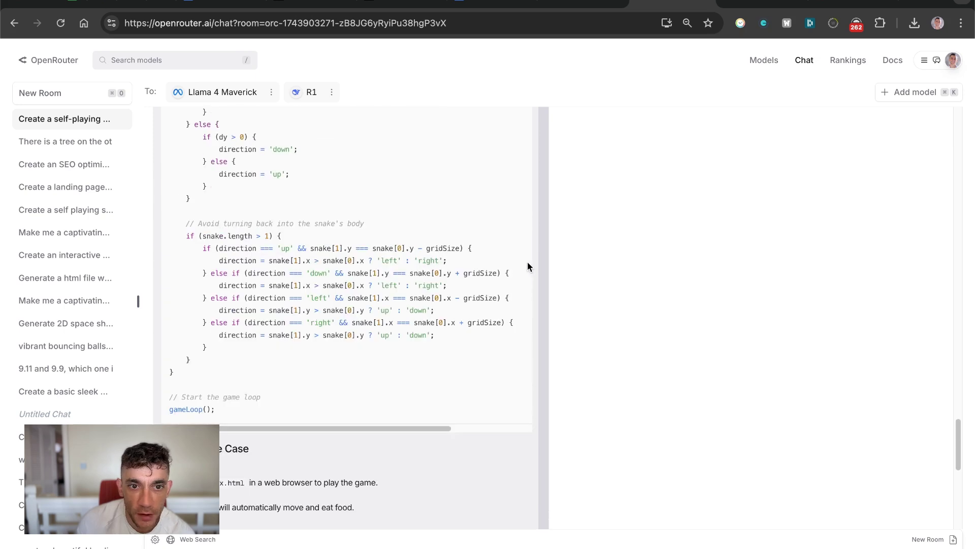
{"action": "scroll", "coordinate": [528, 261], "scroll_direction": "up", "scroll_amount": 20}
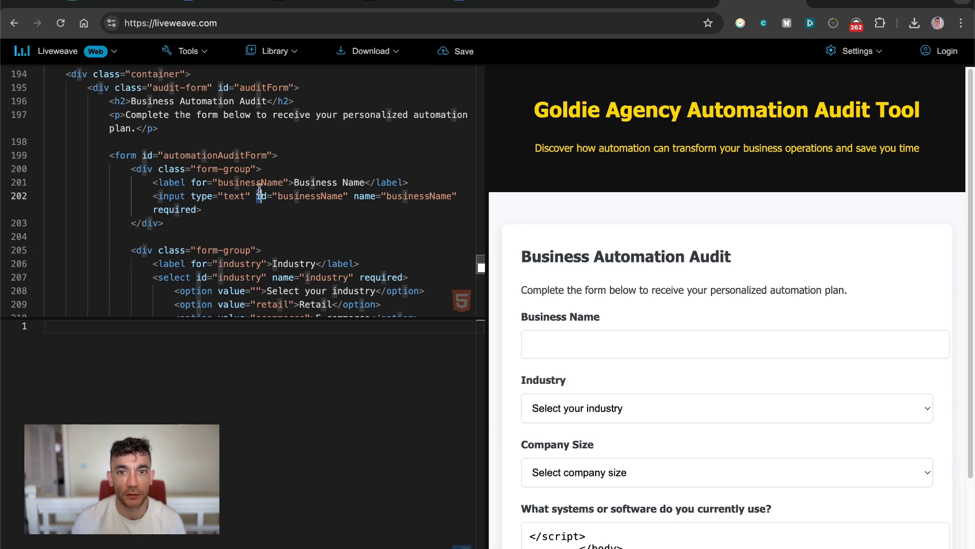
- Switch to Liveweave and try to run Maverick's copied Snake code entirely from the HTML editor
{"action": "key", "text": "ctrl+a"}
{"action": "key", "text": "ctrl+v"}
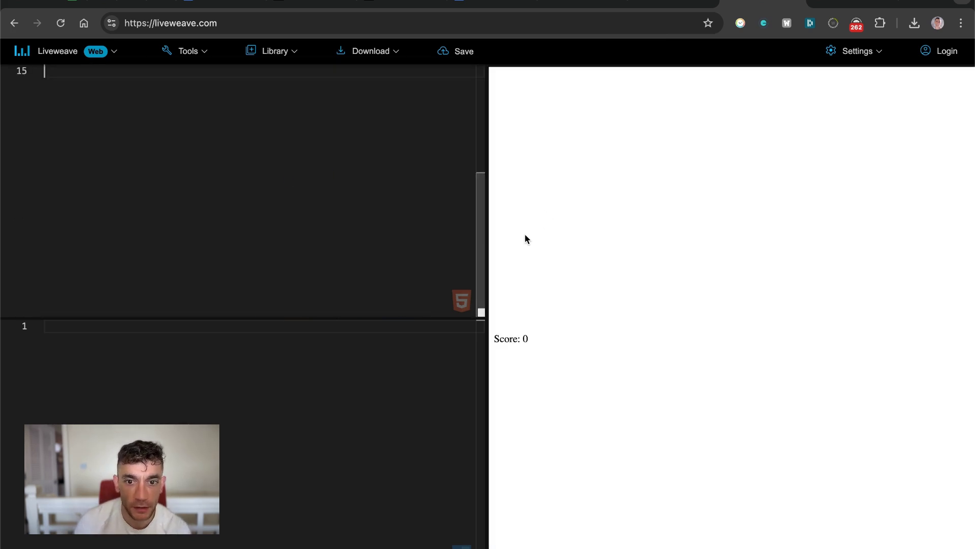
{"action": "key", "text": "Return"}
{"action": "left_click", "coordinate": [61, 23]}
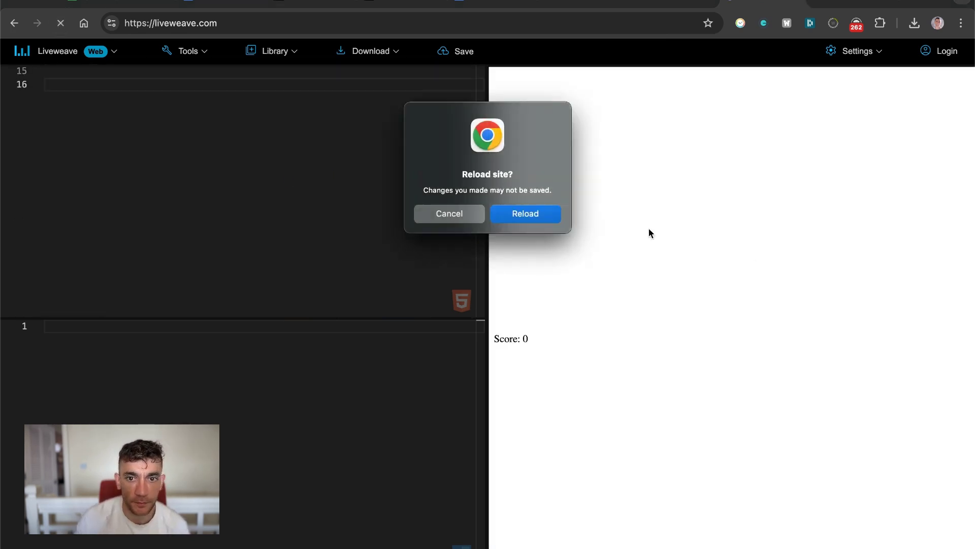
{"action": "key", "text": "Return"}
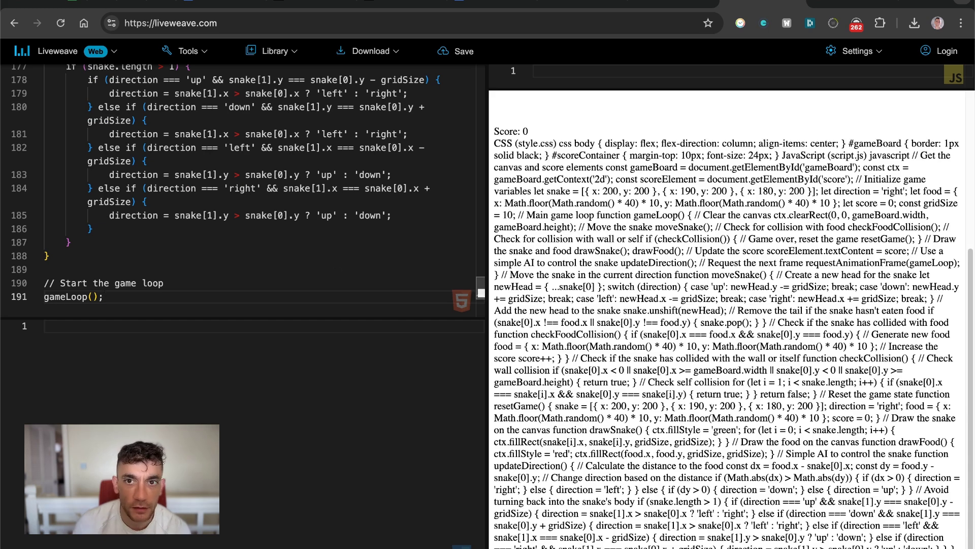
- Copy only the index.html block from Maverick's answer in OpenRouter and put it in Liveweave's HTML editor after reloading the page
{"action": "left_click", "coordinate": [648, 3]}
{"action": "scroll", "coordinate": [285, 292], "scroll_direction": "up", "scroll_amount": 15}
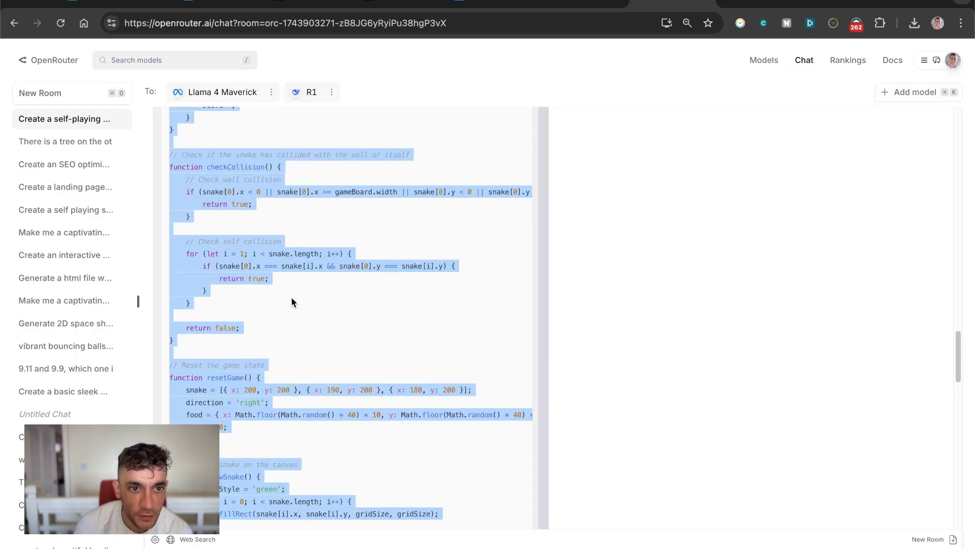
{"action": "scroll", "coordinate": [292, 300], "scroll_direction": "up", "scroll_amount": 10}
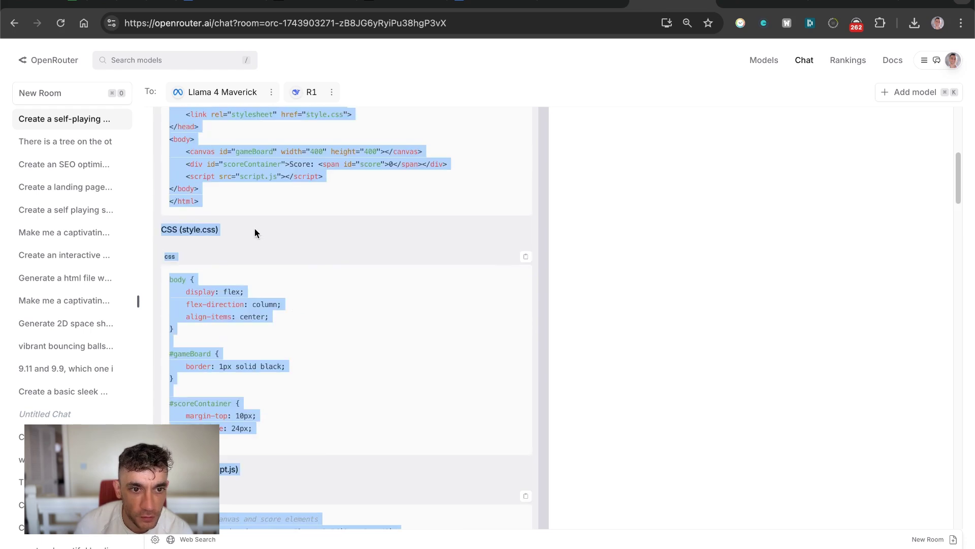
{"action": "scroll", "coordinate": [255, 244], "scroll_direction": "up", "scroll_amount": 10}
{"action": "left_click", "coordinate": [178, 316]}
{"action": "left_click_drag", "start_coordinate": [158, 281], "coordinate": [246, 443]}
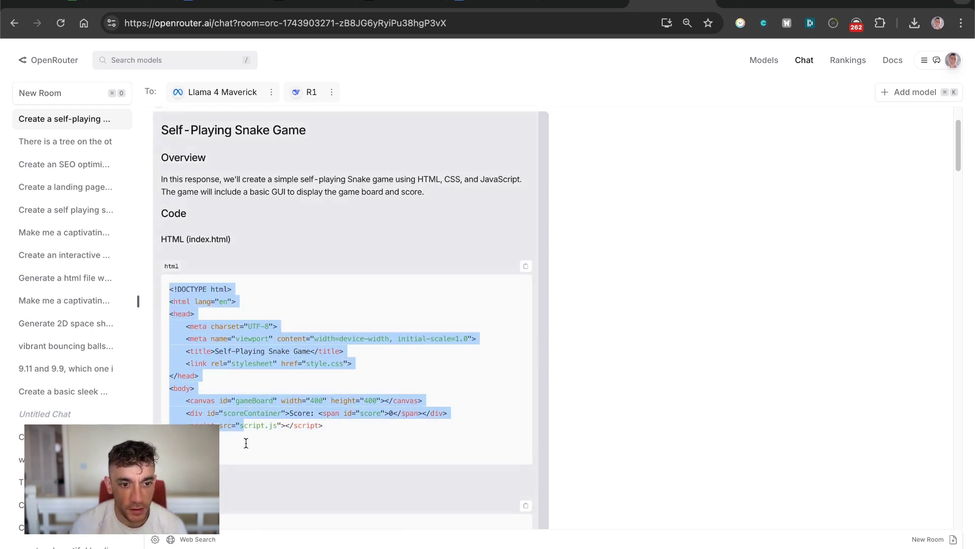
{"action": "key", "text": "ctrl+Tab"}
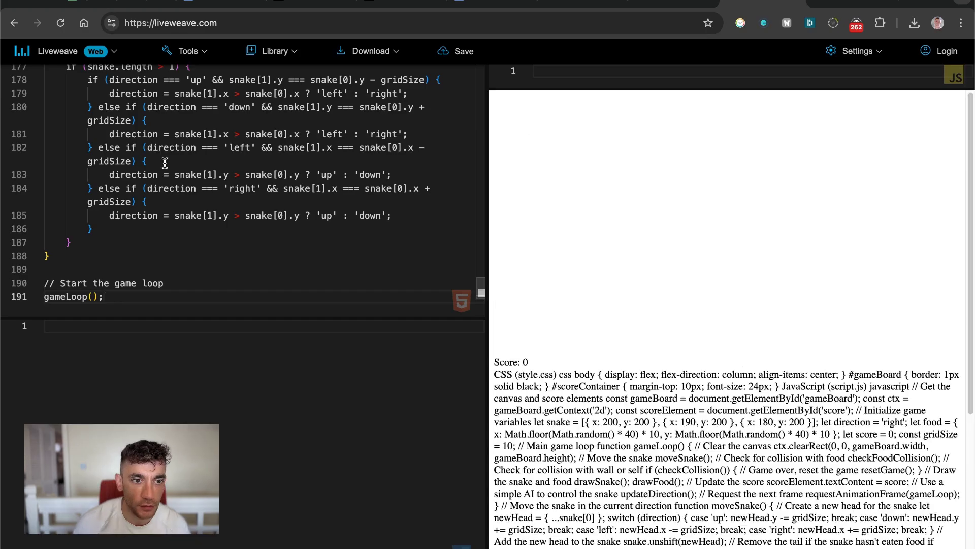
{"action": "key", "text": "super+a"}
{"action": "left_click", "coordinate": [60, 24]}
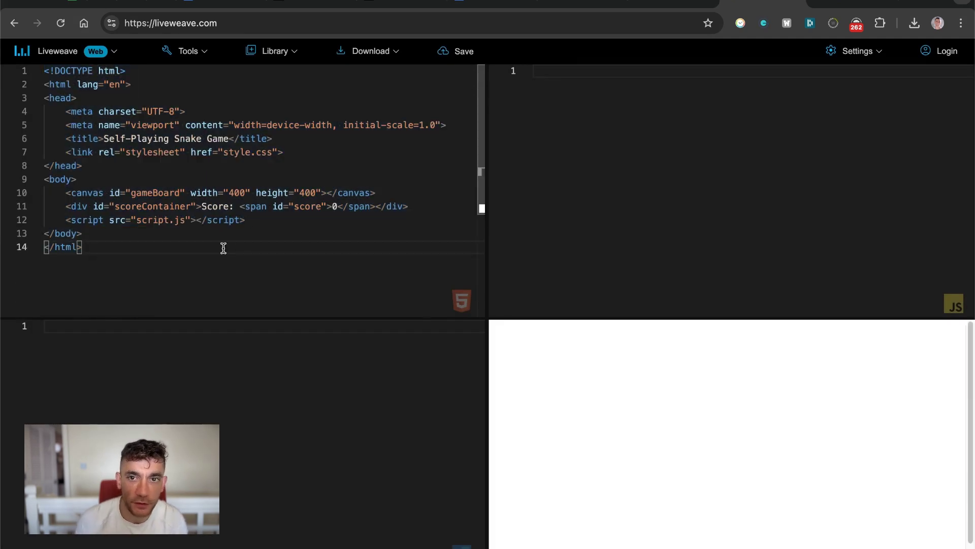
- Copy the style.css block from Maverick's answer in OpenRouter into Liveweave's CSS editor
{"action": "left_click", "coordinate": [672, 4]}
{"action": "scroll", "coordinate": [545, 383], "scroll_direction": "down", "scroll_amount": 2}
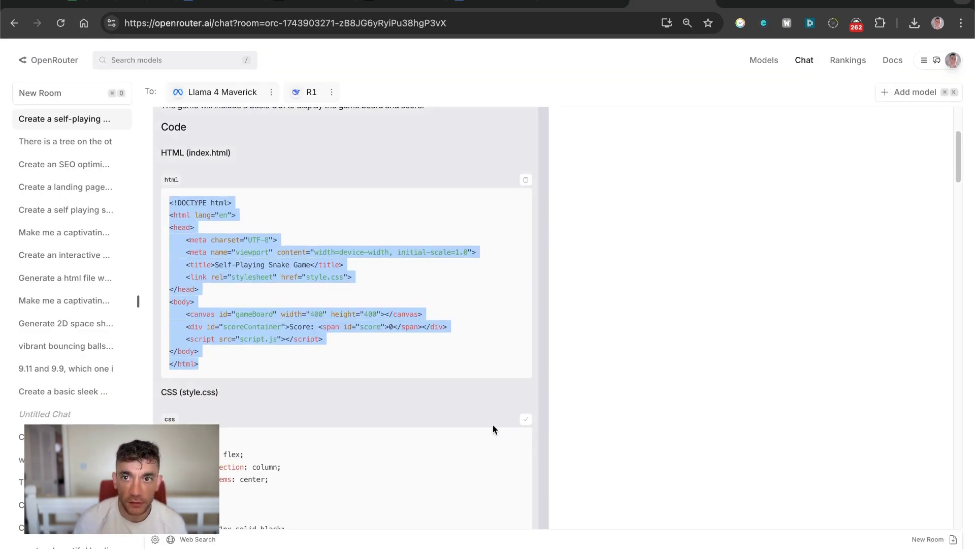
{"action": "key", "text": "ctrl+Tab"}
{"action": "key", "text": "ctrl+shift+Tab"}
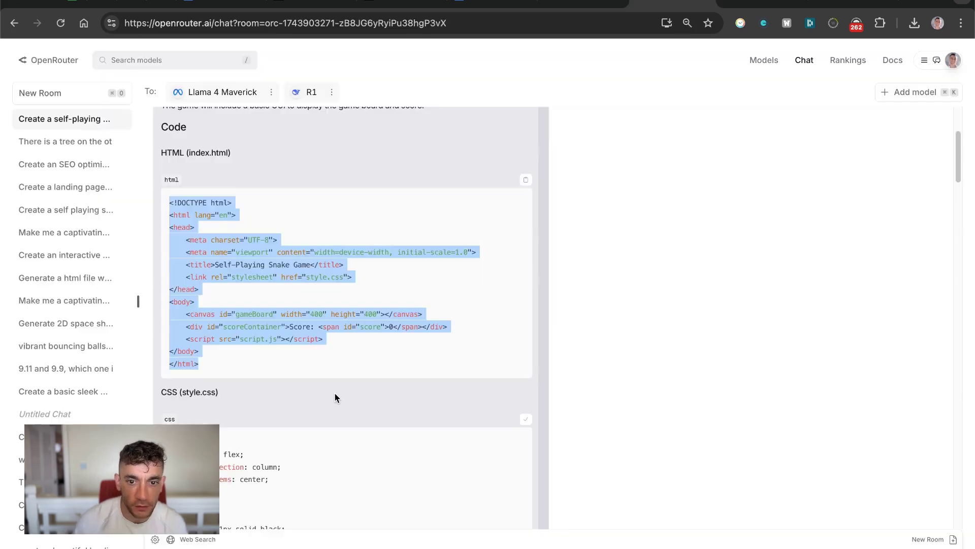
- Copy Maverick's script.js block into Liveweave's JavaScript editor and enlarge the preview to show the whole game board
{"action": "scroll", "coordinate": [313, 359], "scroll_direction": "down", "scroll_amount": 10}
{"action": "scroll", "coordinate": [342, 366], "scroll_direction": "up", "scroll_amount": 3}
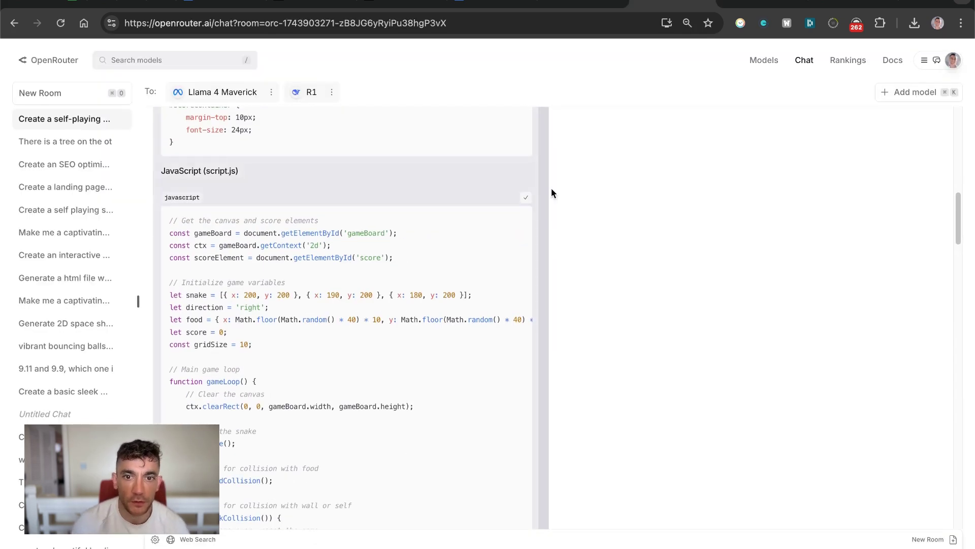
{"action": "key", "text": "ctrl+Tab"}
{"action": "left_click", "coordinate": [631, 122]}
{"action": "key", "text": "ctrl+v"}
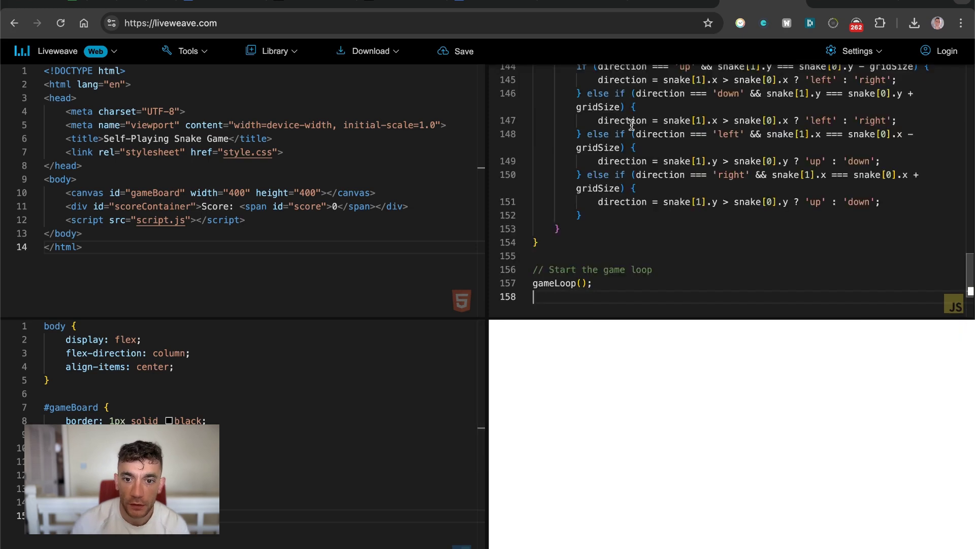
{"action": "scroll", "coordinate": [822, 270], "scroll_direction": "down", "scroll_amount": 3}
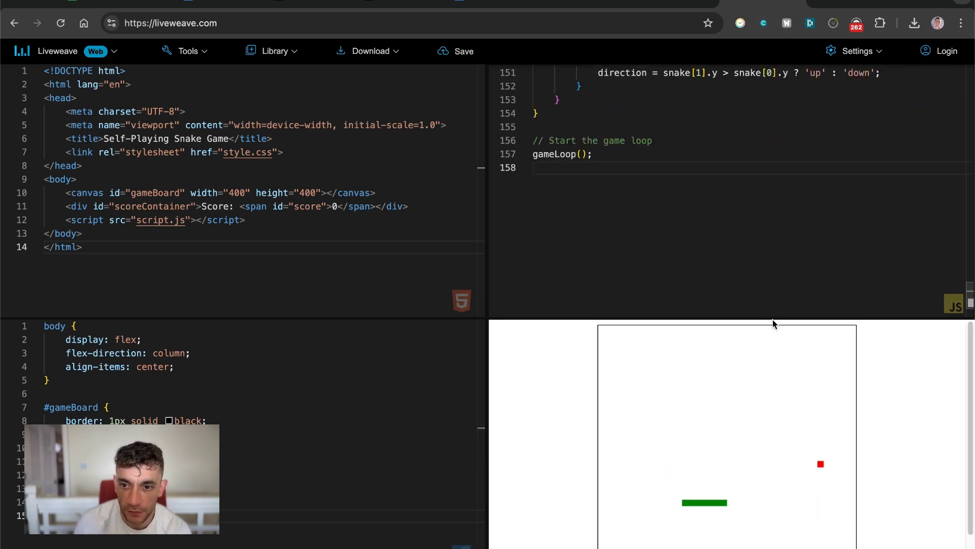
{"action": "left_click_drag", "start_coordinate": [767, 317], "coordinate": [769, 115]}
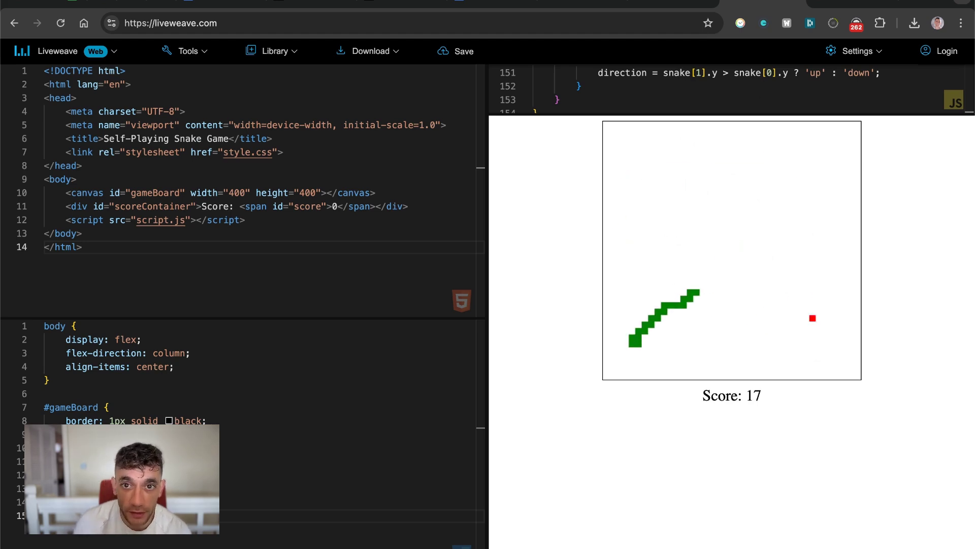
- Return to OpenRouter and copy the HTML code block from R1's Snake game answer
{"action": "left_click", "coordinate": [659, 2]}
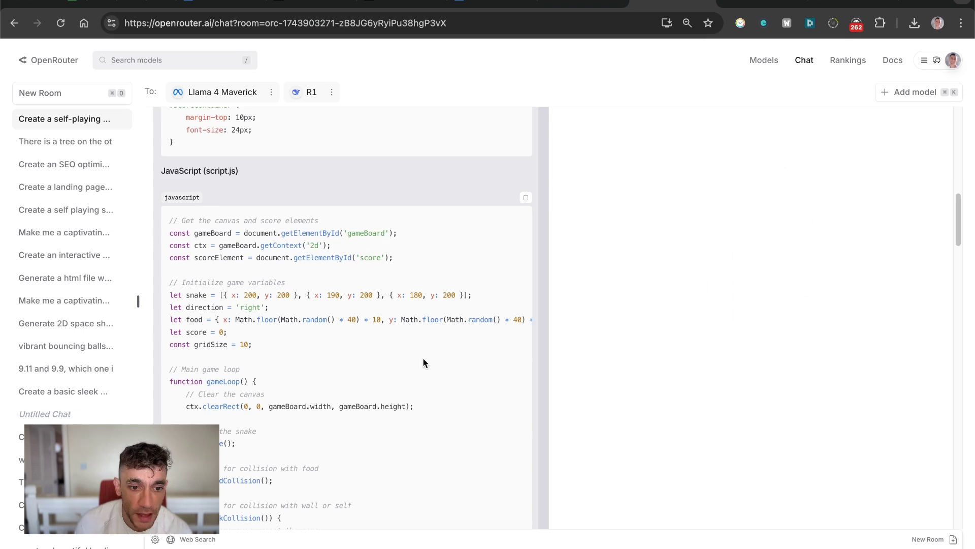
{"action": "scroll", "coordinate": [425, 362], "scroll_direction": "down", "scroll_amount": 20}
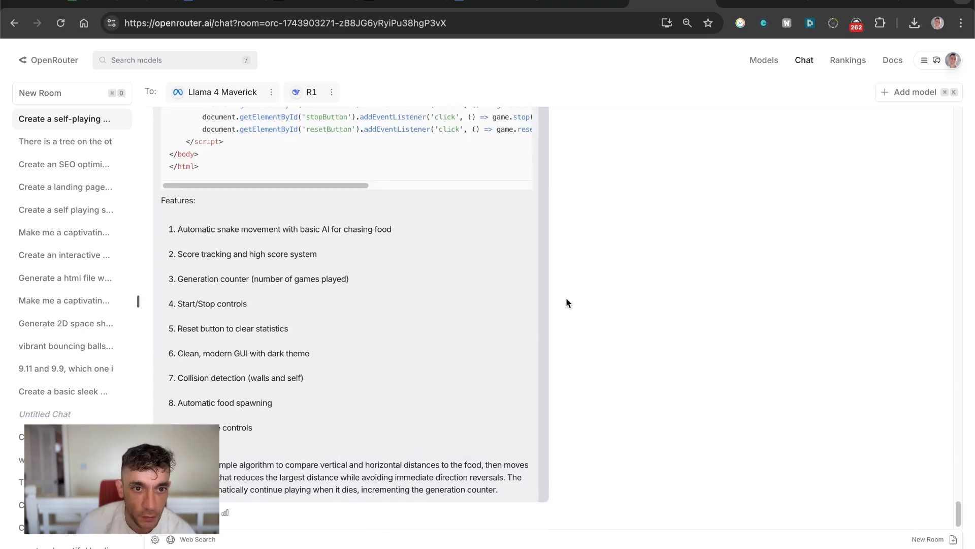
{"action": "scroll", "coordinate": [566, 303], "scroll_direction": "up", "scroll_amount": 15}
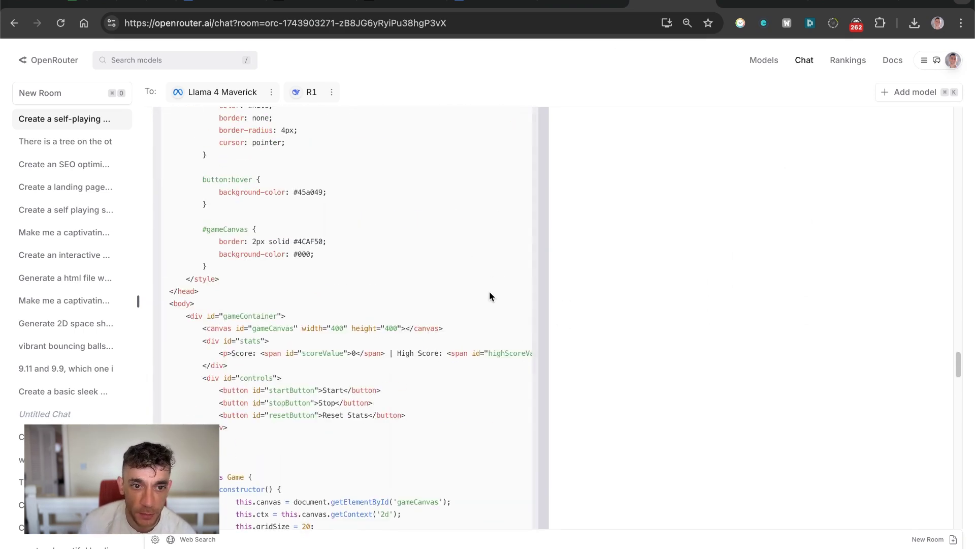
{"action": "scroll", "coordinate": [490, 296], "scroll_direction": "up", "scroll_amount": 10}
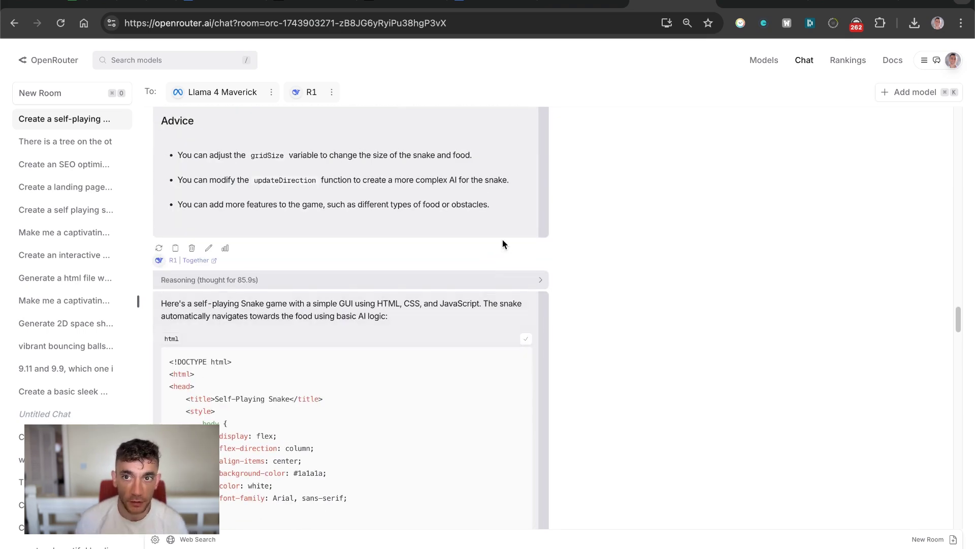
- Open Liveweave in the p5 editor's tab, paste R1's Snake code into the HTML editor and start the game
{"action": "key", "text": "ctrl+Tab"}
{"action": "key", "text": "super+l"}
{"action": "type", "text": "livew"}
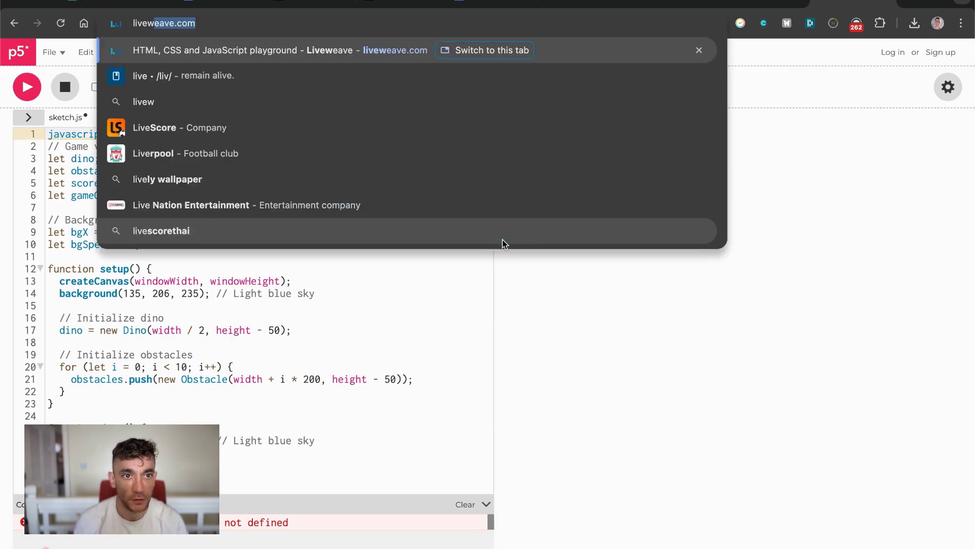
{"action": "key", "text": "Return"}
{"action": "left_click", "coordinate": [508, 215]}
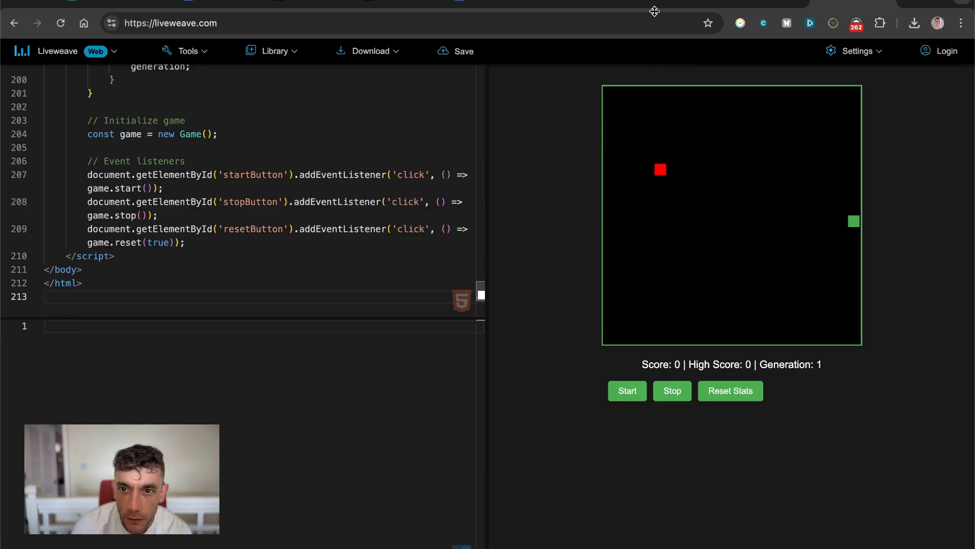
{"action": "left_click", "coordinate": [624, 392]}
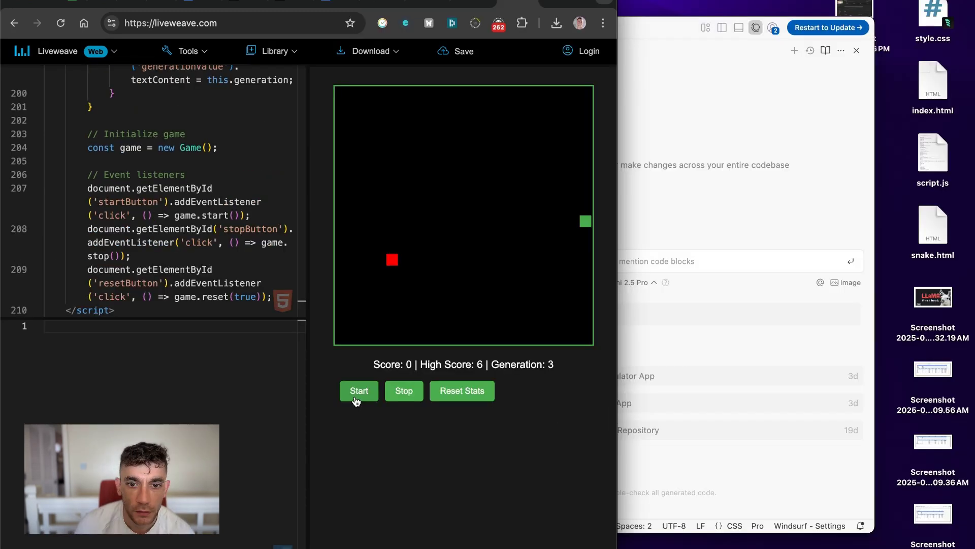
- Restart R1's Snake game and compare it with Maverick's version in the other Liveweave tab, restoring the enlarged browser window
{"action": "left_click", "coordinate": [356, 399]}
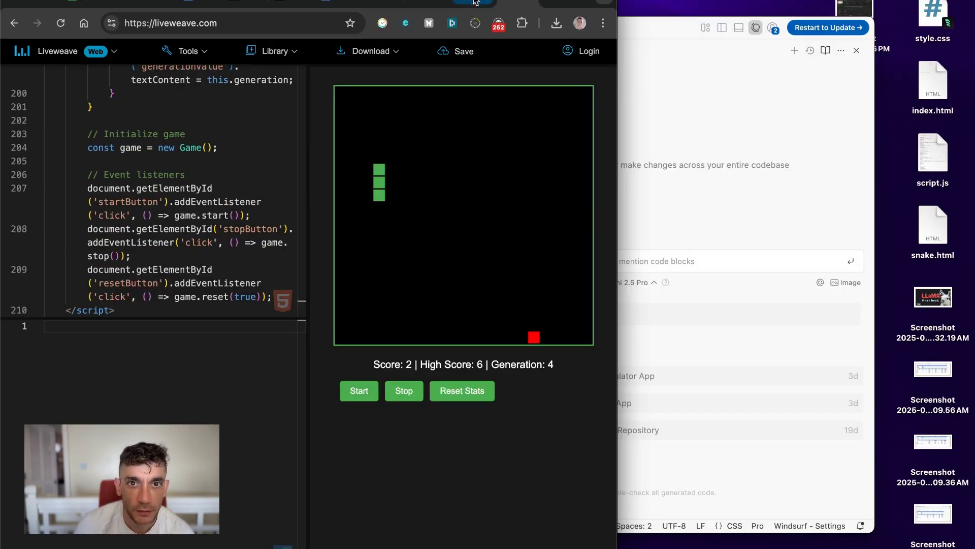
{"action": "mouse_move", "coordinate": [475, 4]}
{"action": "left_mouse_down"}
{"action": "mouse_move", "coordinate": [751, 8]}
{"action": "mouse_move", "coordinate": [542, 19]}
{"action": "mouse_move", "coordinate": [467, 5]}
{"action": "left_mouse_up"}
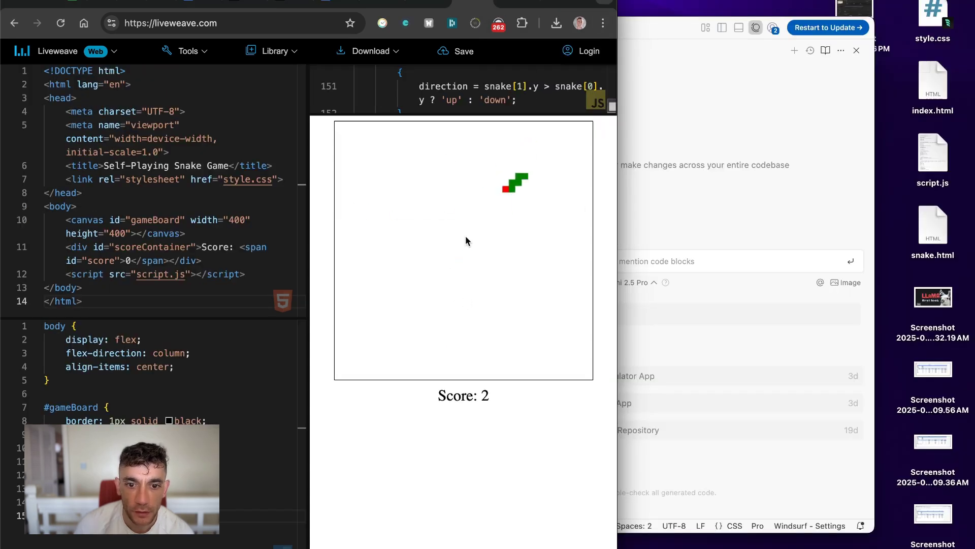
{"action": "left_click", "coordinate": [515, 2]}
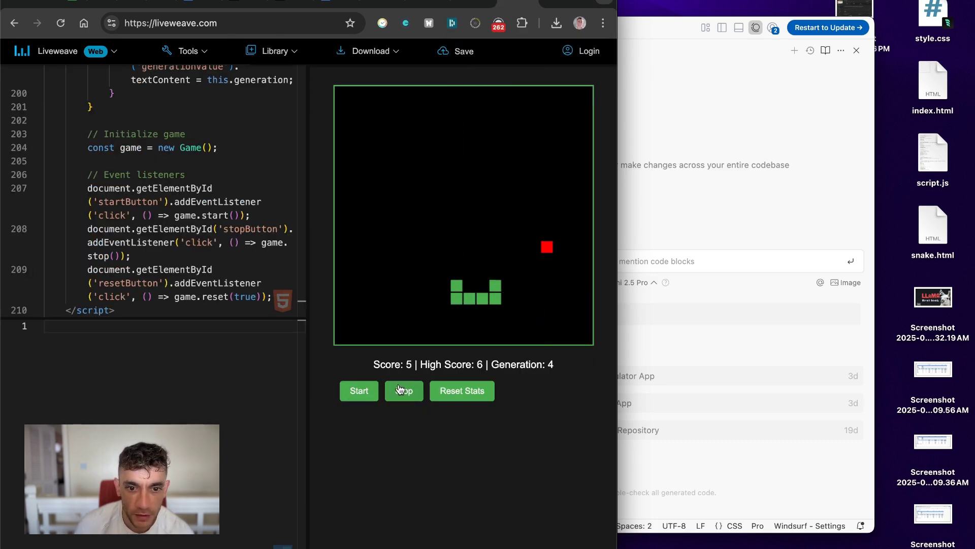
{"action": "left_click", "coordinate": [349, 397]}
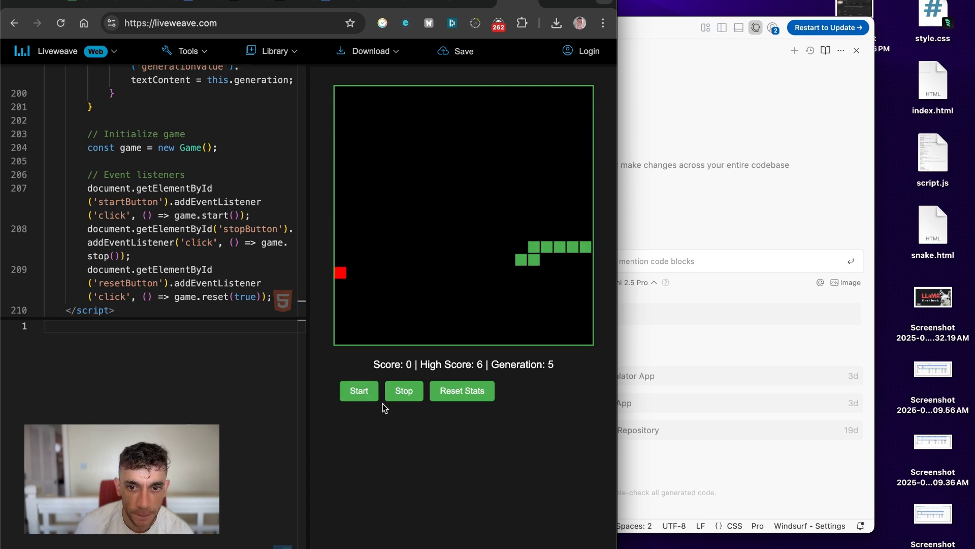
{"action": "left_click", "coordinate": [347, 392]}
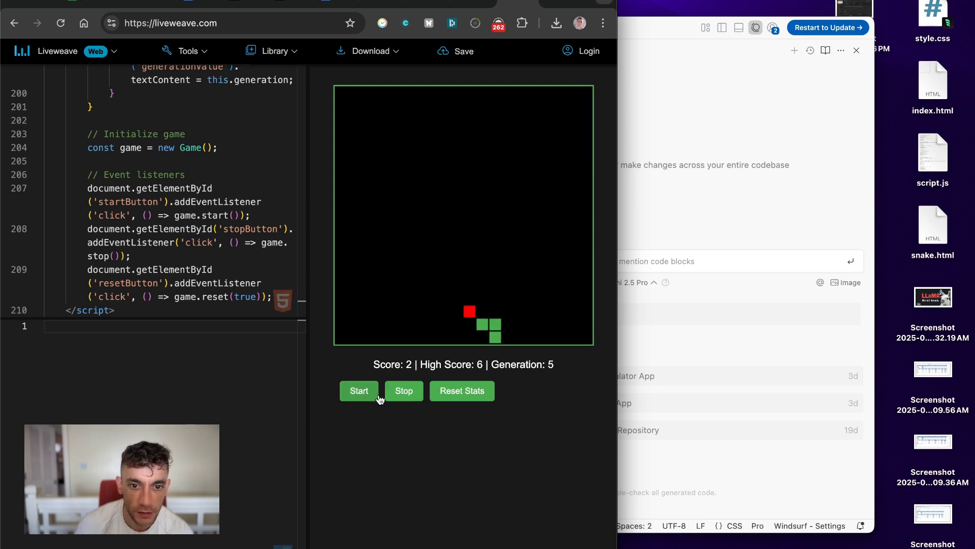
{"action": "left_click", "coordinate": [465, 5]}
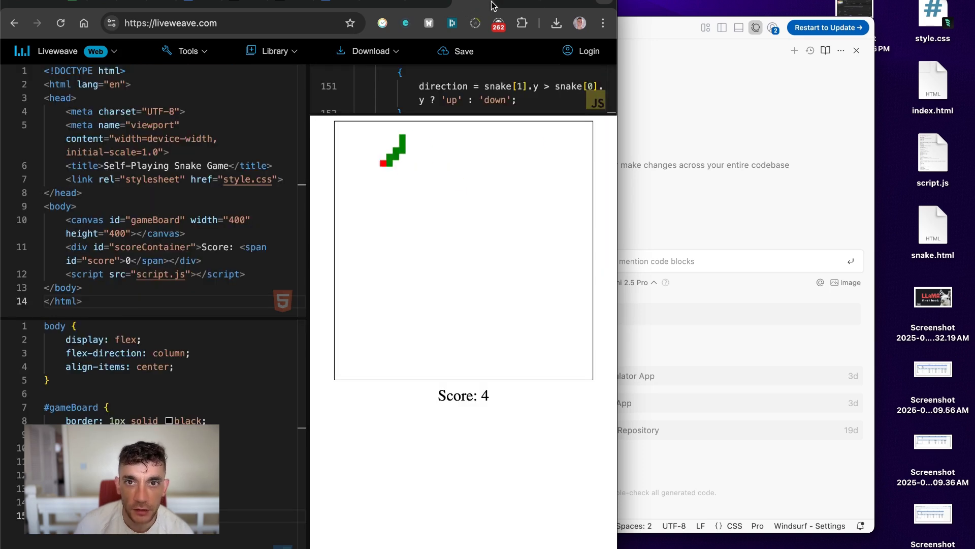
{"action": "double_click", "coordinate": [586, 3]}
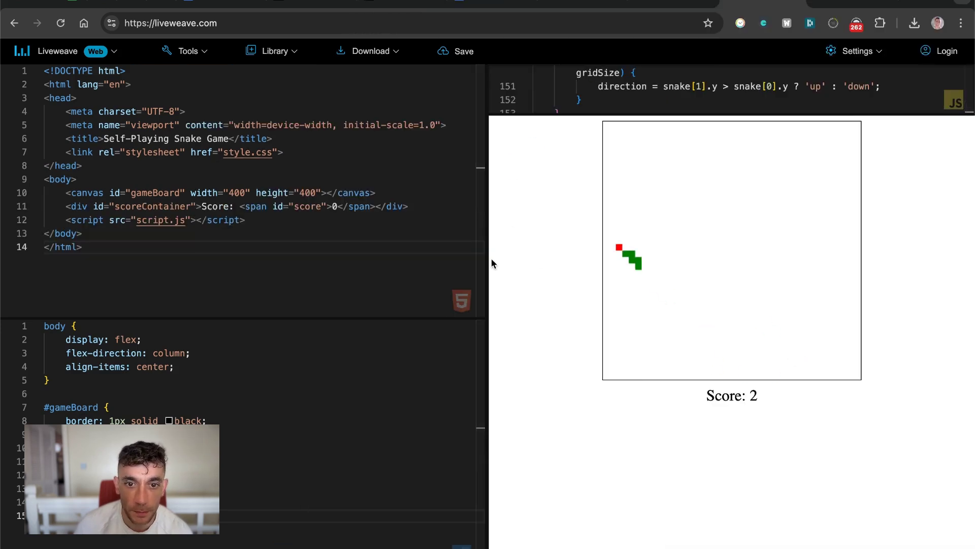
- Widen the preview of Maverick's Snake game and compare it with R1's version in the other Liveweave tab, keeping that tab open
{"action": "left_click_drag", "start_coordinate": [483, 261], "coordinate": [377, 327]}
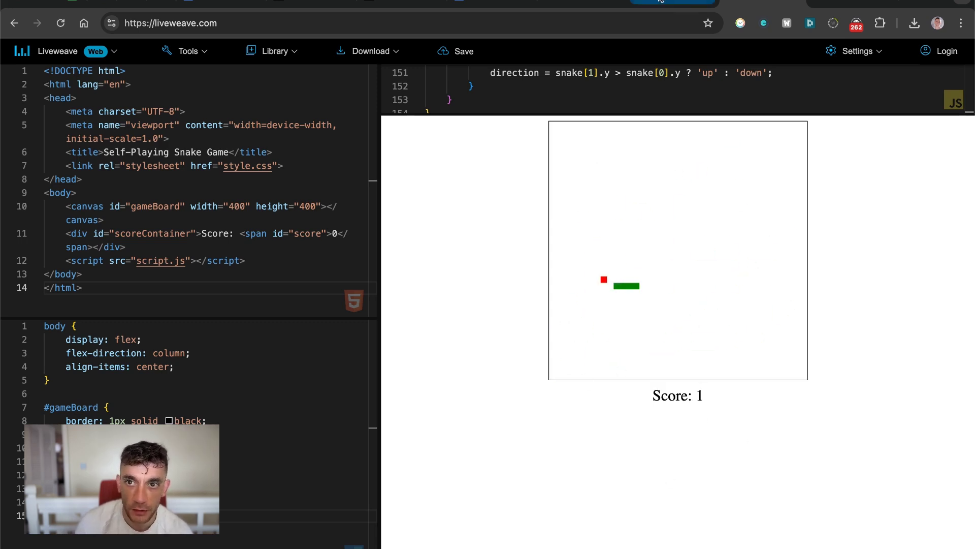
{"action": "left_click", "coordinate": [661, 1]}
{"action": "left_click", "coordinate": [796, 2]}
{"action": "left_click", "coordinate": [539, 215]}
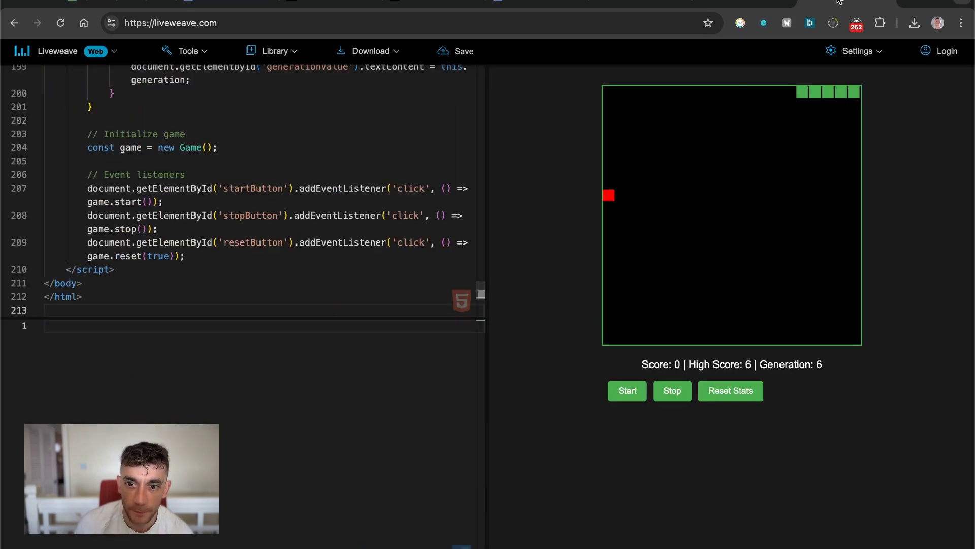
{"action": "middle_click", "coordinate": [838, 2]}
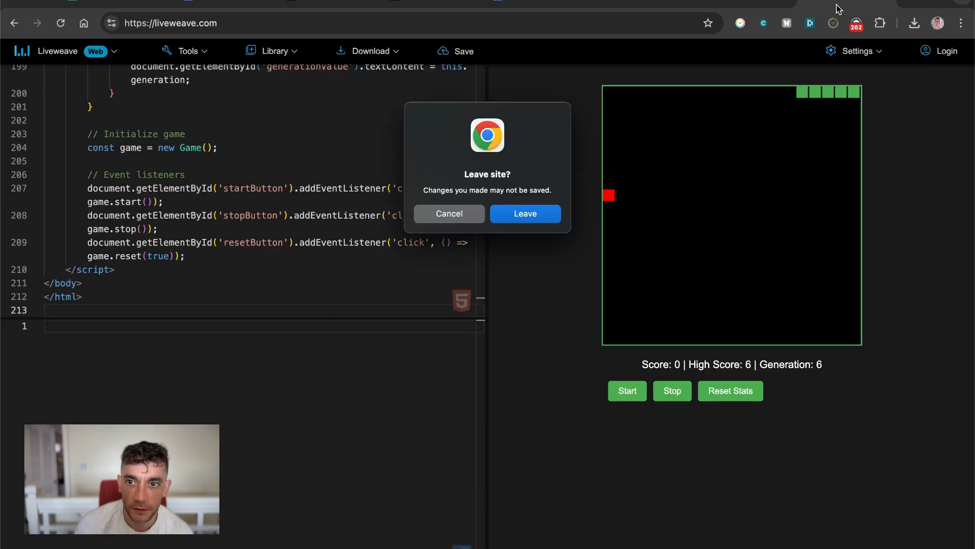
{"action": "left_click", "coordinate": [449, 214]}
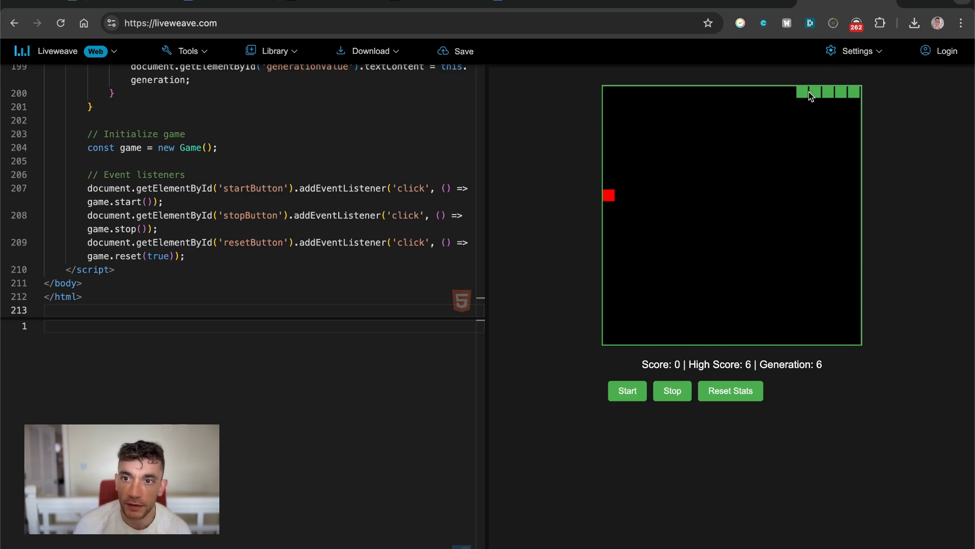
- Return to LMArena and review the Snake game answers from llama-4-maverick-03-26-experimental and deepseek-r1
{"action": "left_click", "coordinate": [706, 5]}
{"action": "left_click", "coordinate": [660, 5]}
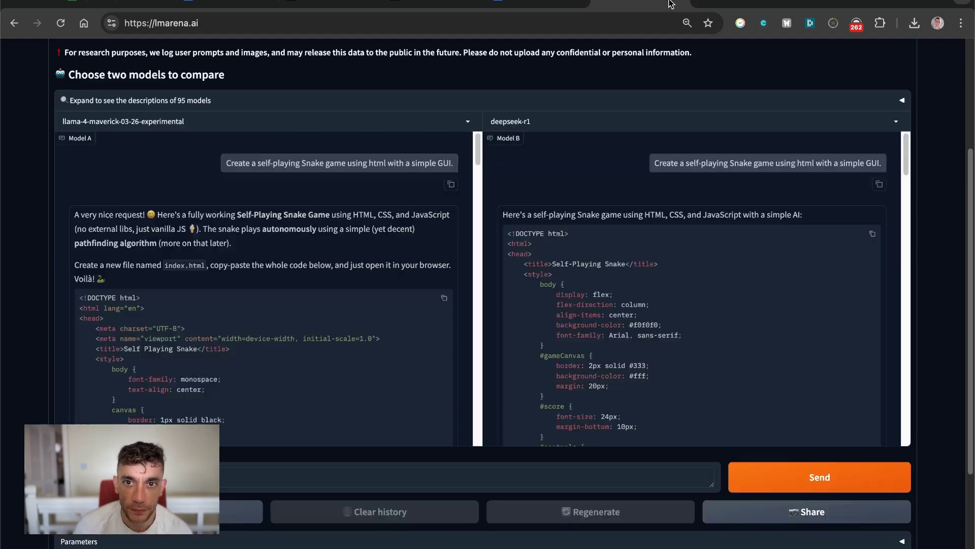
{"action": "scroll", "coordinate": [300, 325], "scroll_direction": "down", "scroll_amount": 15}
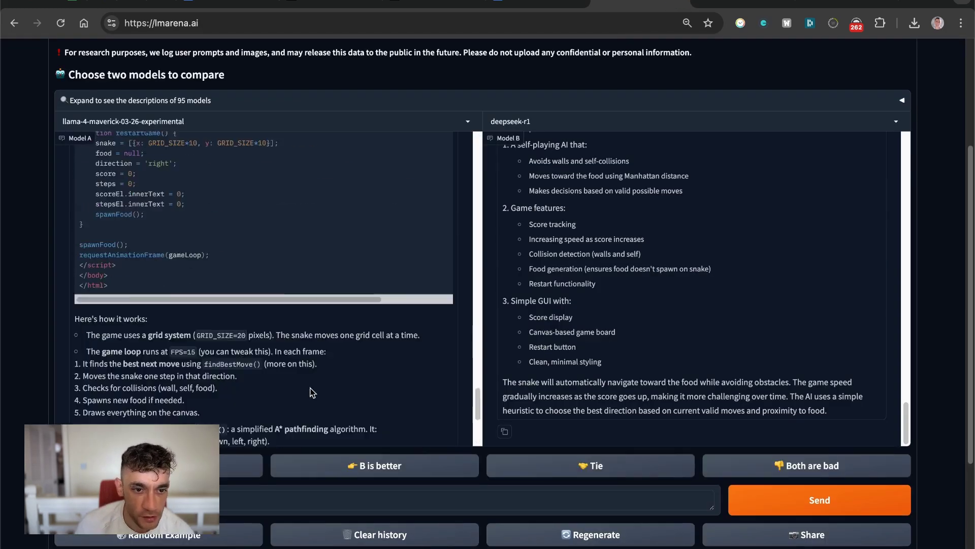
{"action": "scroll", "coordinate": [313, 392], "scroll_direction": "up", "scroll_amount": 8}
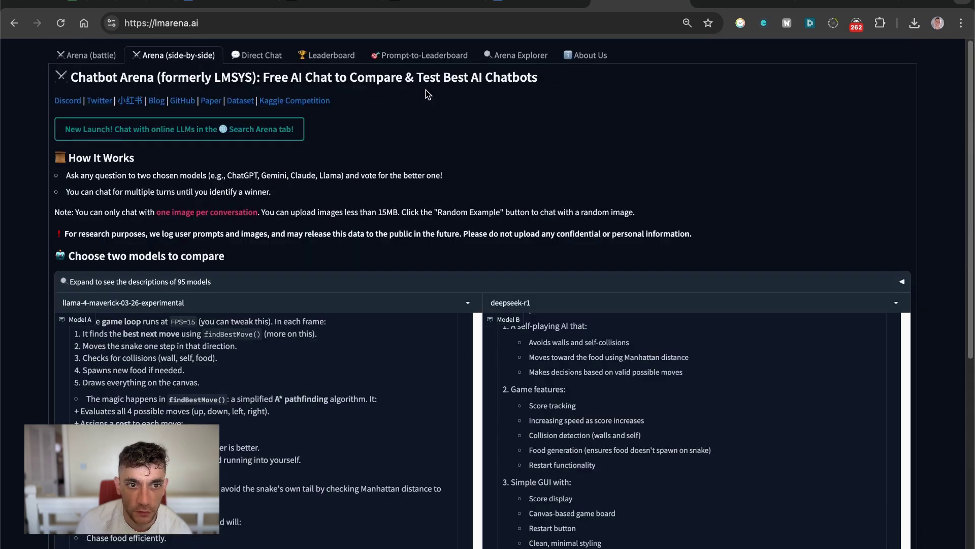
{"action": "scroll", "coordinate": [430, 102], "scroll_direction": "down", "scroll_amount": 1}
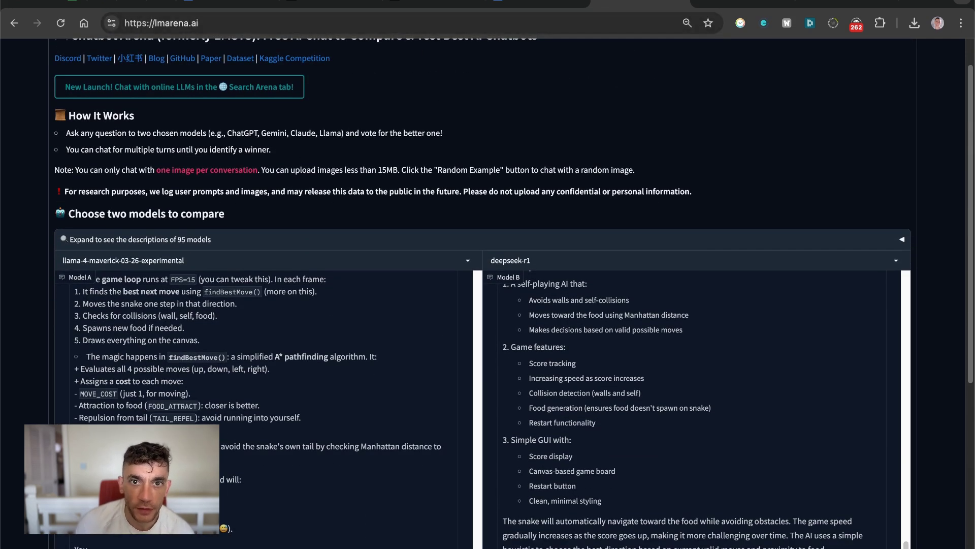
- Find the "NEW Gemini 2.5 Pro: Build Anything" lesson through "three js" in AI Profit Boardroom's classroom and copy its endless runner game prompt
{"action": "key", "text": "super+t"}
{"action": "type", "text": "ai p"}
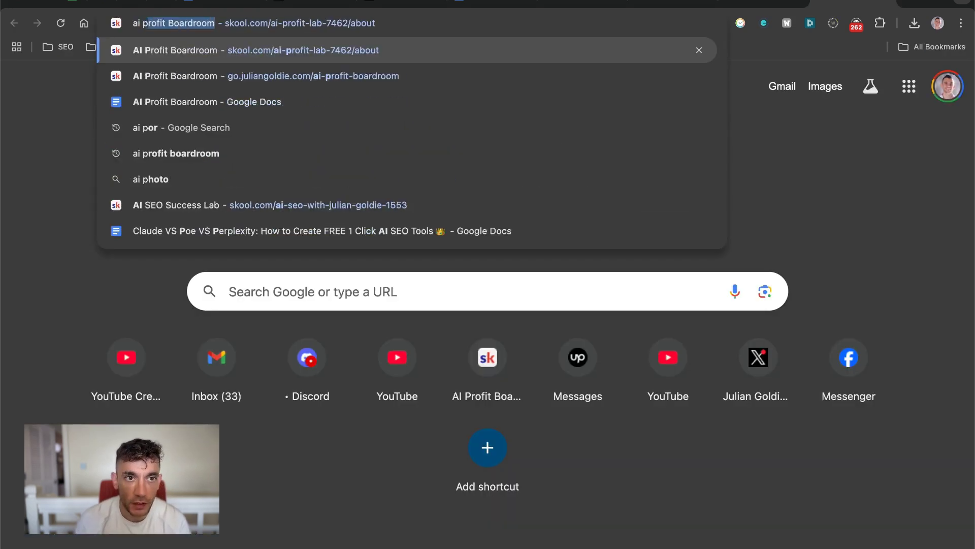
{"action": "key", "text": "Return"}
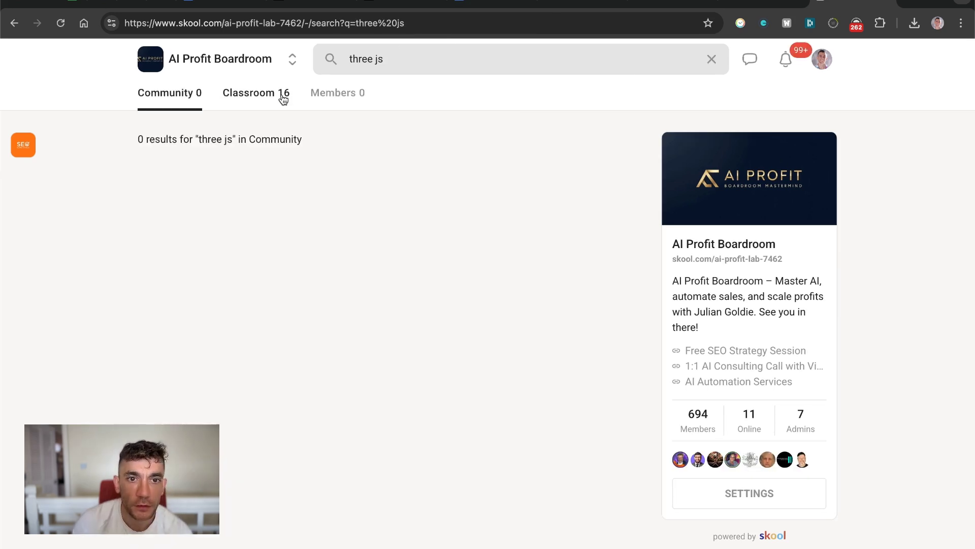
{"action": "left_click", "coordinate": [274, 94]}
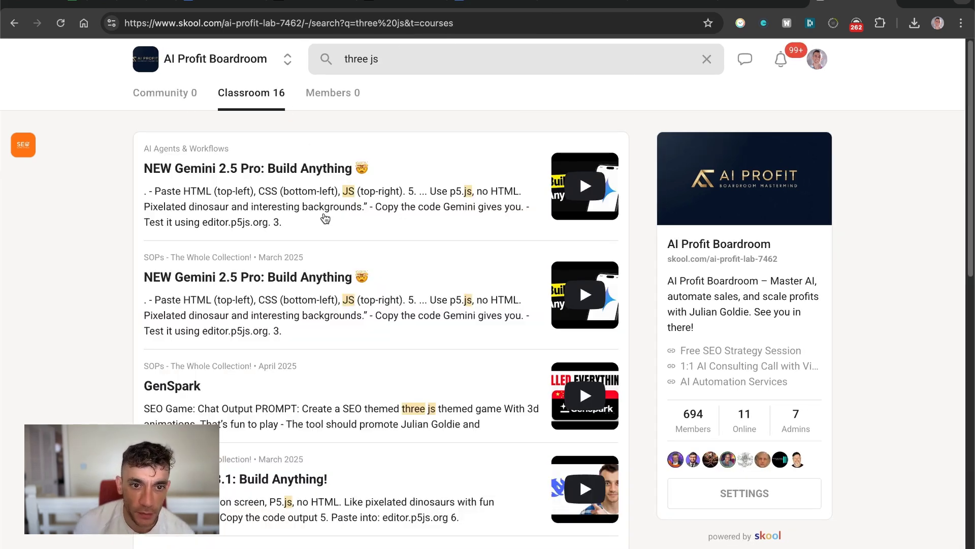
{"action": "left_click", "coordinate": [325, 217]}
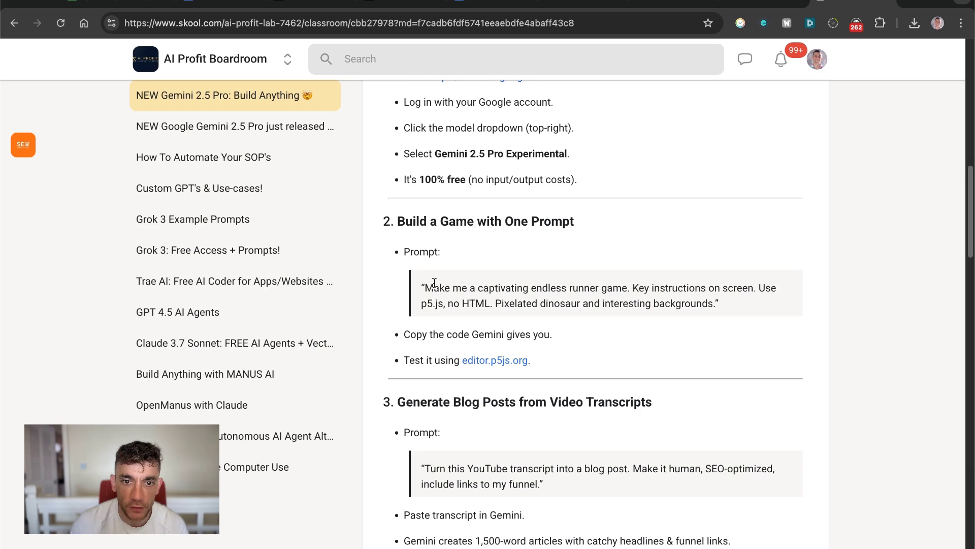
{"action": "left_click_drag", "start_coordinate": [691, 308], "coordinate": [692, 308]}
{"action": "key", "text": "super+c"}
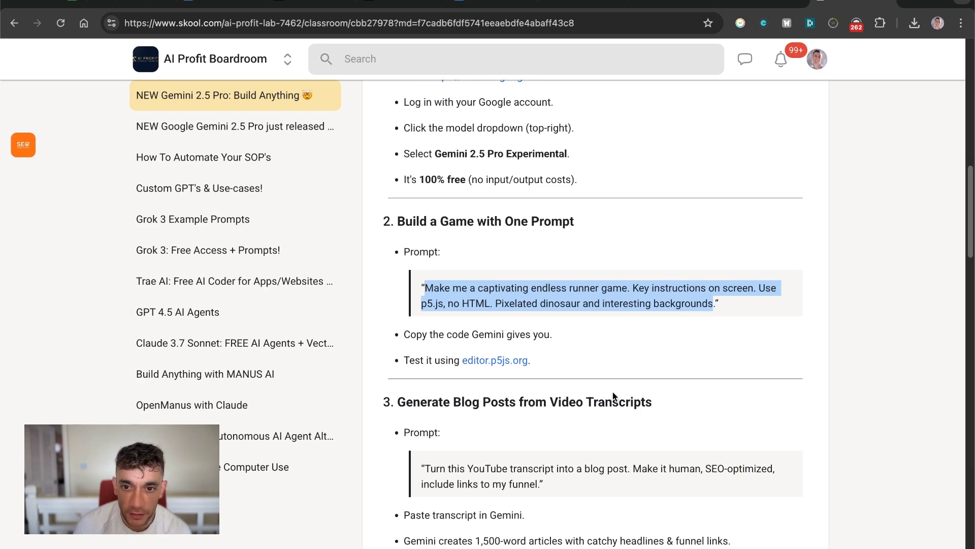
- Load Gemini and the OpenRouter home page in two of the already open browser tabs
{"action": "left_click", "coordinate": [646, 2]}
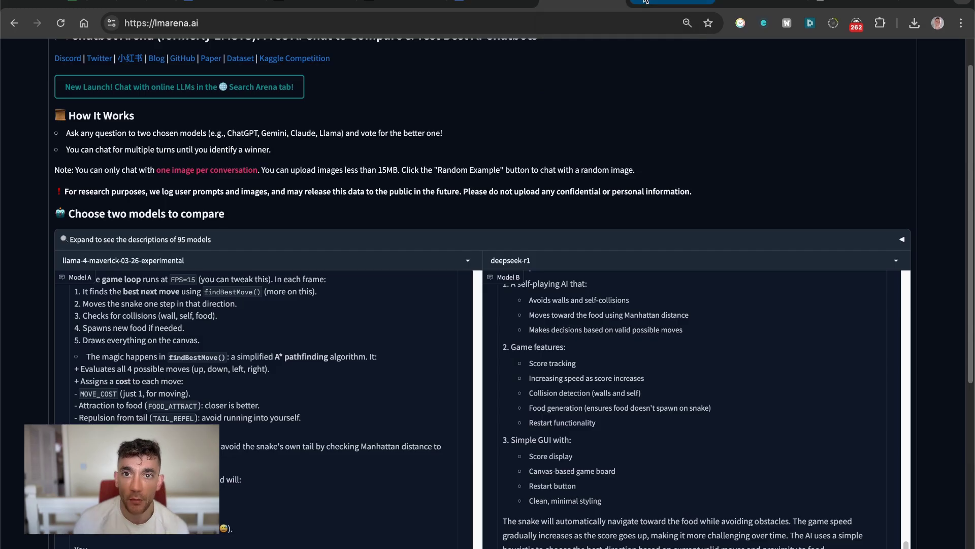
{"action": "left_click", "coordinate": [646, 1]}
{"action": "key", "text": "super+l"}
{"action": "type", "text": "gemini"}
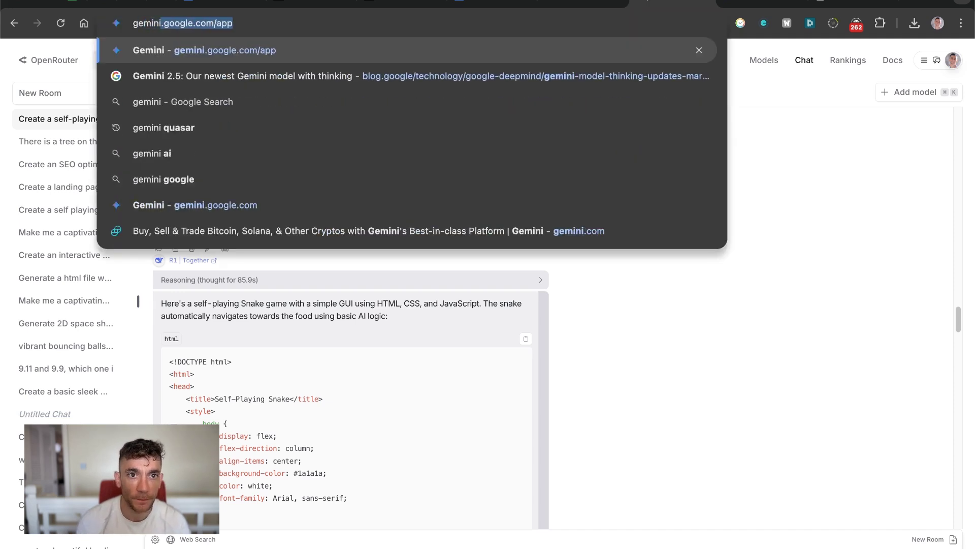
{"action": "key", "text": "Return"}
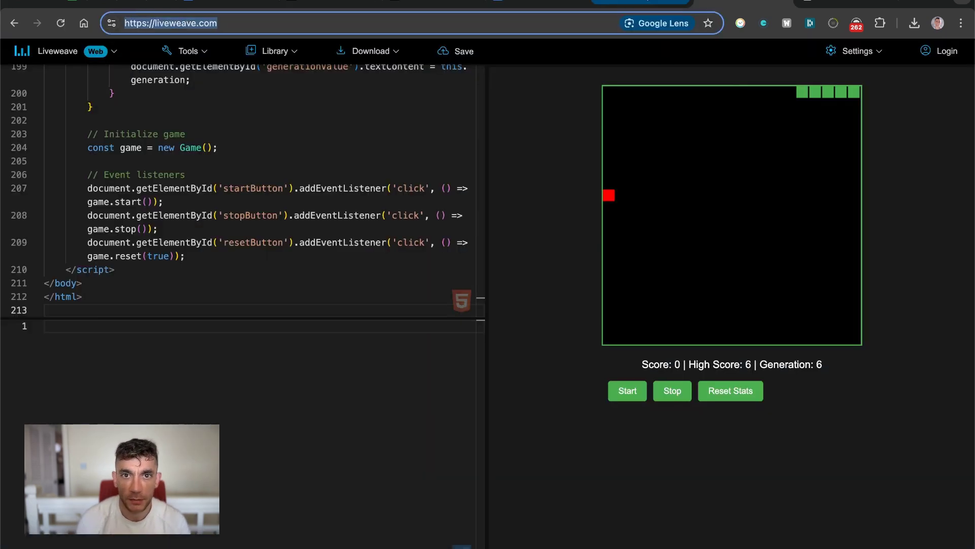
{"action": "type", "text": "openrouter.ai/?"}
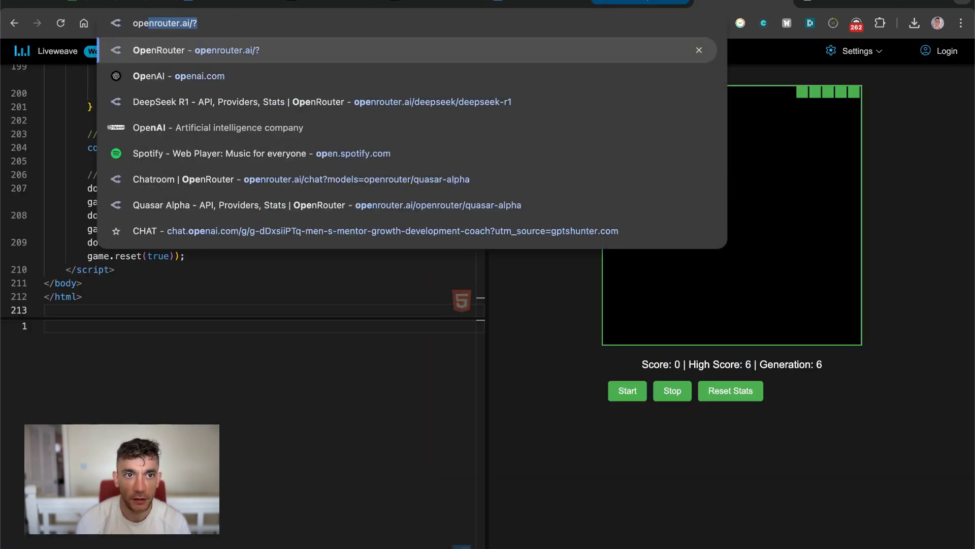
{"action": "key", "text": "Return"}
{"action": "key", "text": "Return"}
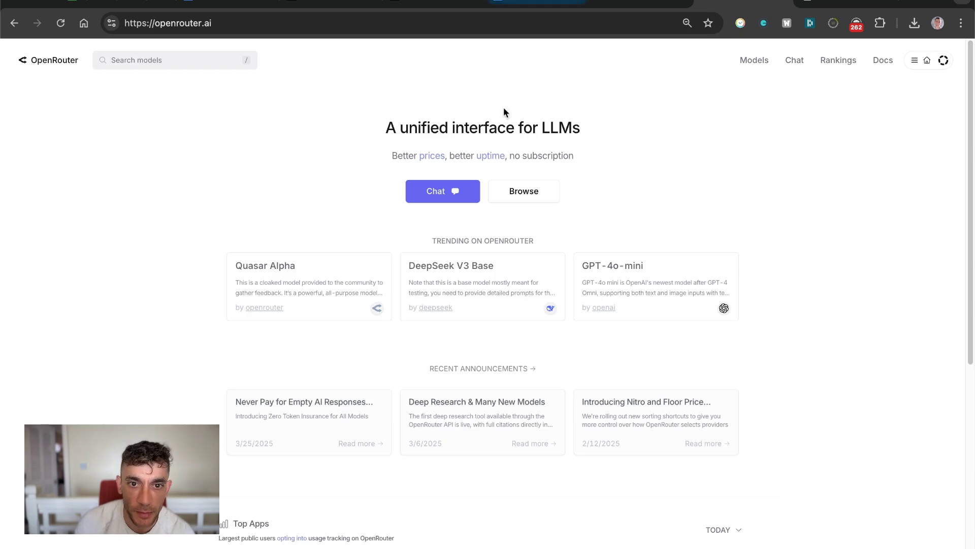
- Find Meta: Llama 4 Maverick on OpenRouter, open a chat with it and send the copied endless runner game prompt
{"action": "left_click", "coordinate": [141, 62]}
{"action": "type", "text": "l"}
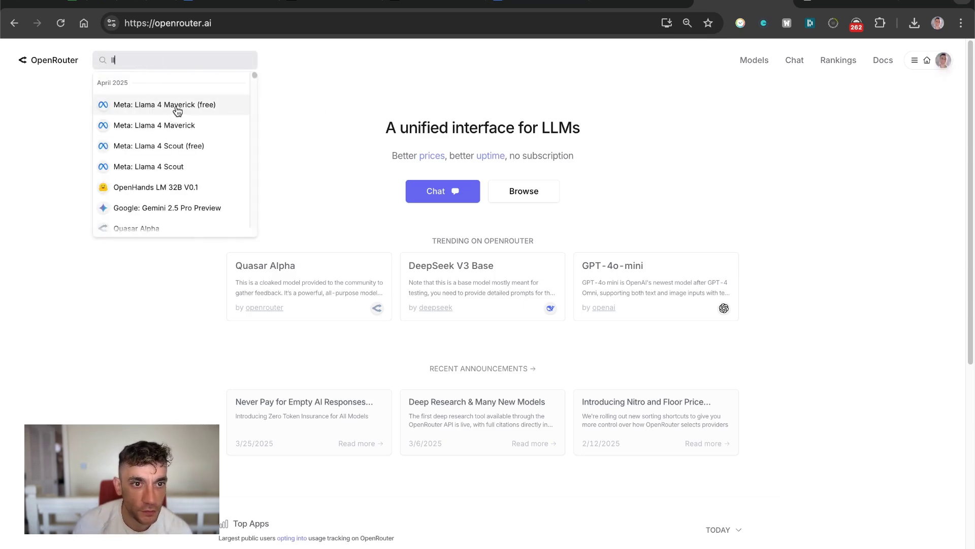
{"action": "left_click", "coordinate": [167, 125]}
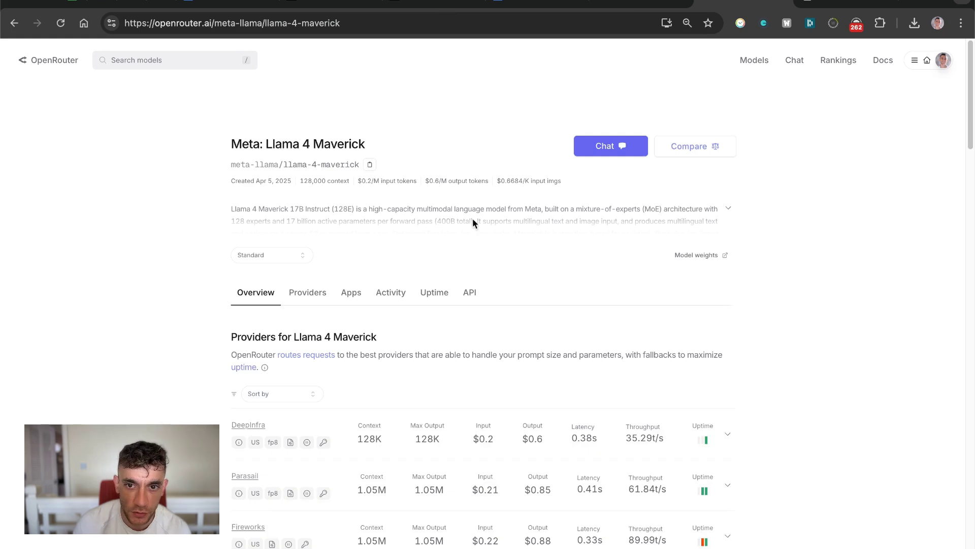
{"action": "left_click", "coordinate": [611, 146]}
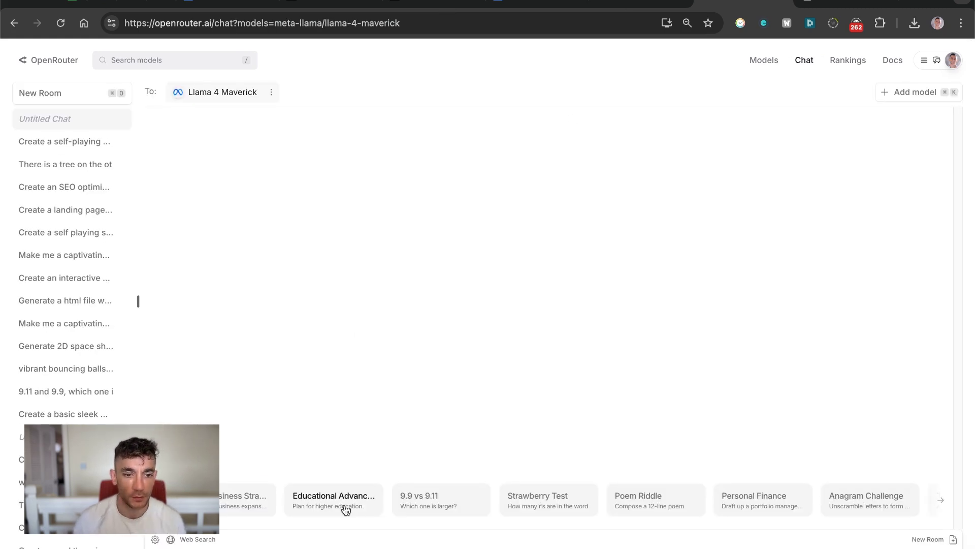
{"action": "key", "text": "super+v"}
{"action": "key", "text": "Return"}
- Decline the 2.5 Pro announcement in Gemini's tab and open Google AI Studio there instead
{"action": "key", "text": "ctrl+shift+Tab"}
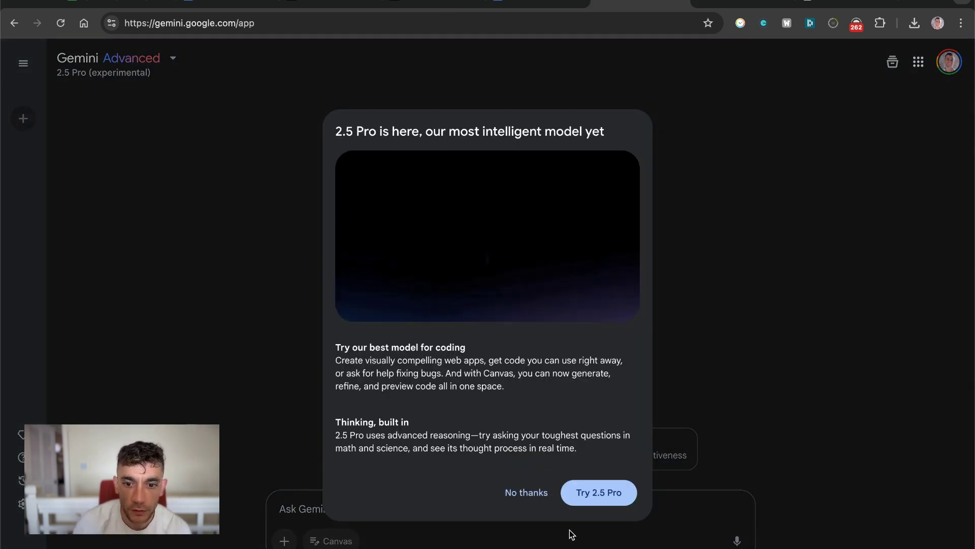
{"action": "left_click", "coordinate": [510, 487]}
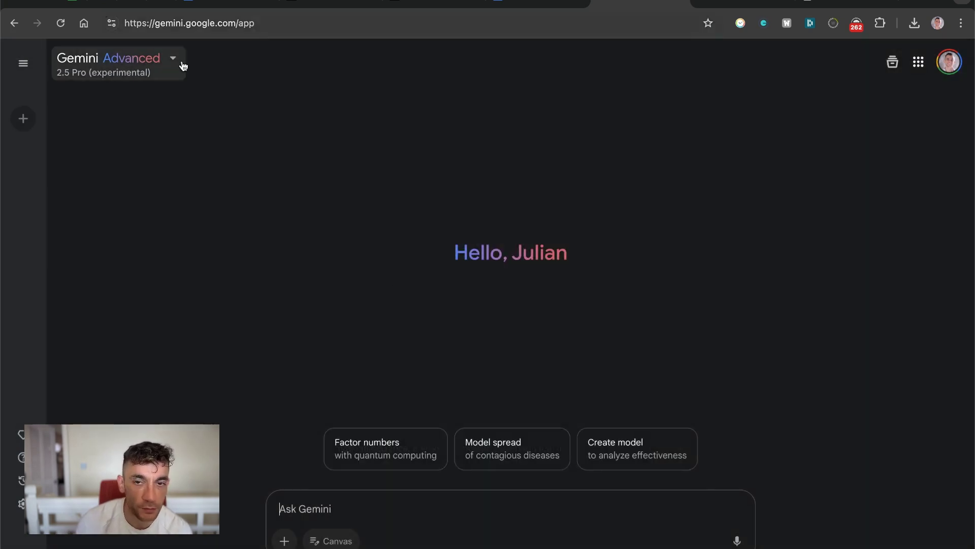
{"action": "key", "text": "ctrl+l"}
{"action": "key", "text": "BackSpace"}
{"action": "type", "text": "ai"}
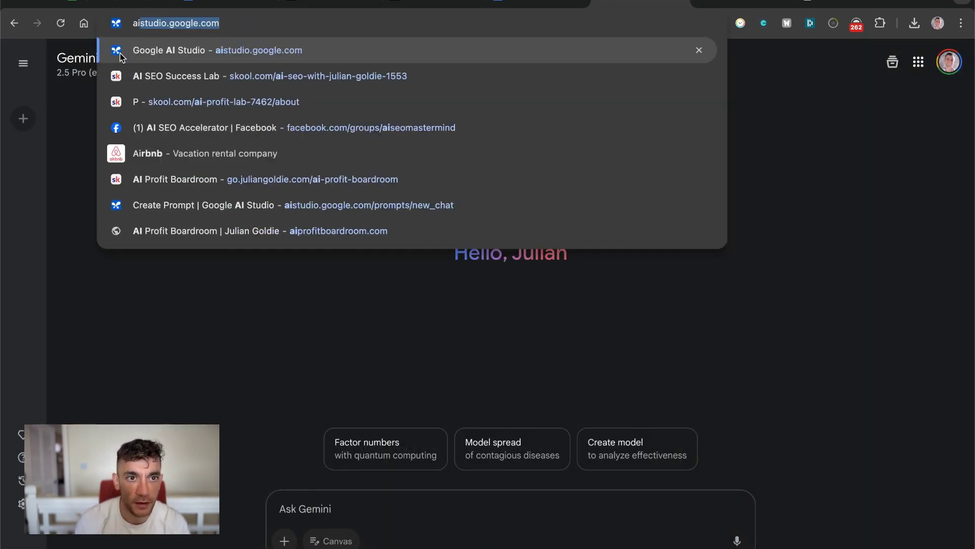
{"action": "key", "text": "Return"}
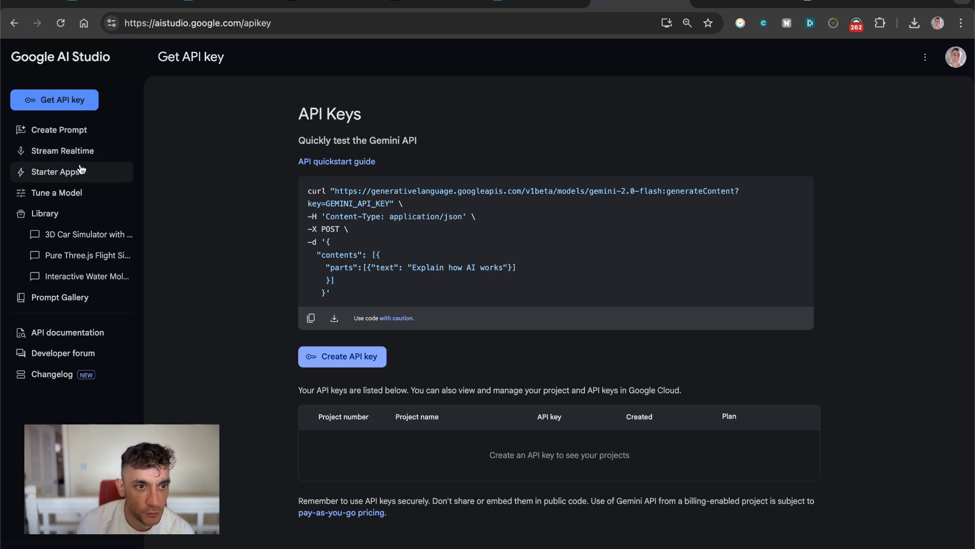
- Create a new prompt in Google AI Studio with Gemini 2.5 Pro Preview 03-25 and run the endless runner game prompt
{"action": "left_click", "coordinate": [59, 130]}
{"action": "mouse_move", "coordinate": [936, 182]}
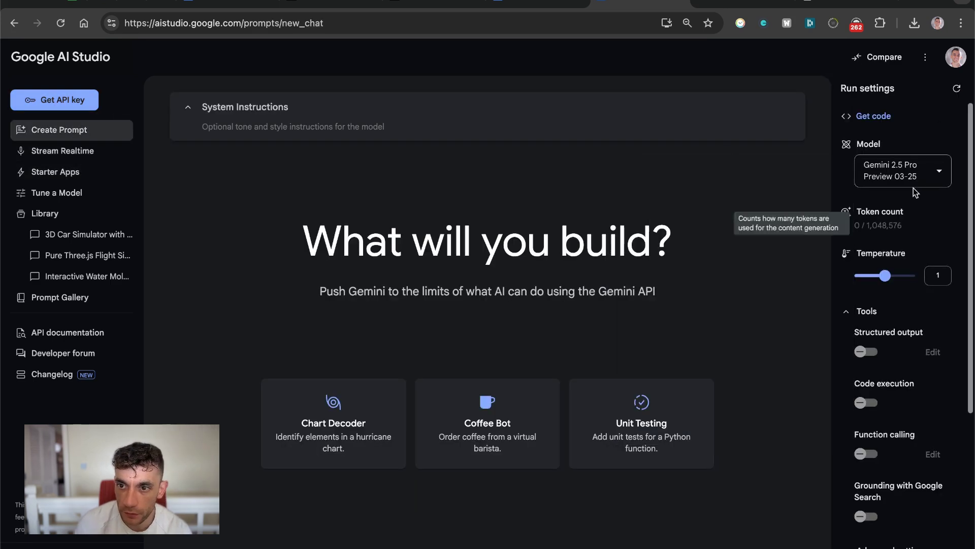
{"action": "left_click", "coordinate": [944, 182]}
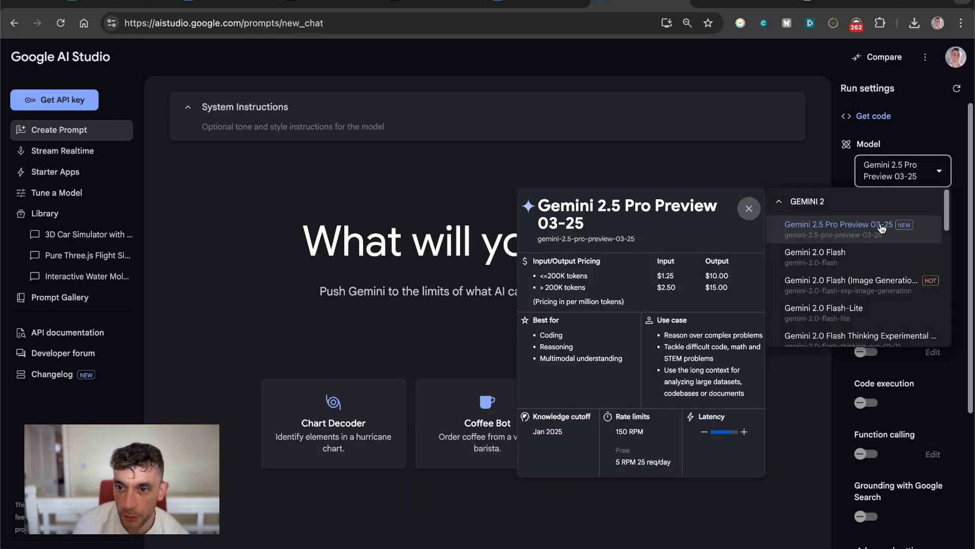
{"action": "left_click", "coordinate": [255, 482]}
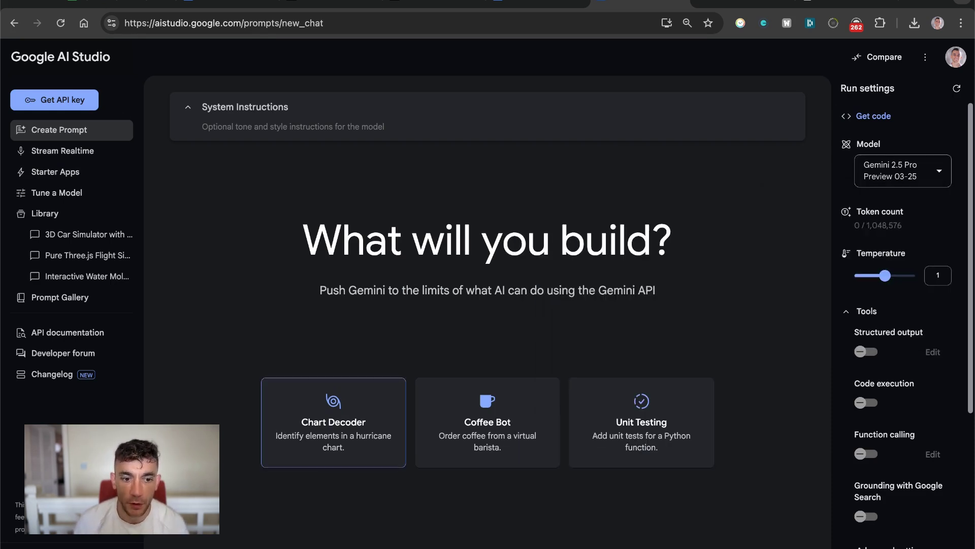
{"action": "key", "text": "super+Return"}
- Return to OpenRouter and copy the p5.js code from Maverick's endless runner answer
{"action": "key", "text": "ctrl+Tab"}
{"action": "scroll", "coordinate": [420, 275], "scroll_direction": "up", "scroll_amount": 20}
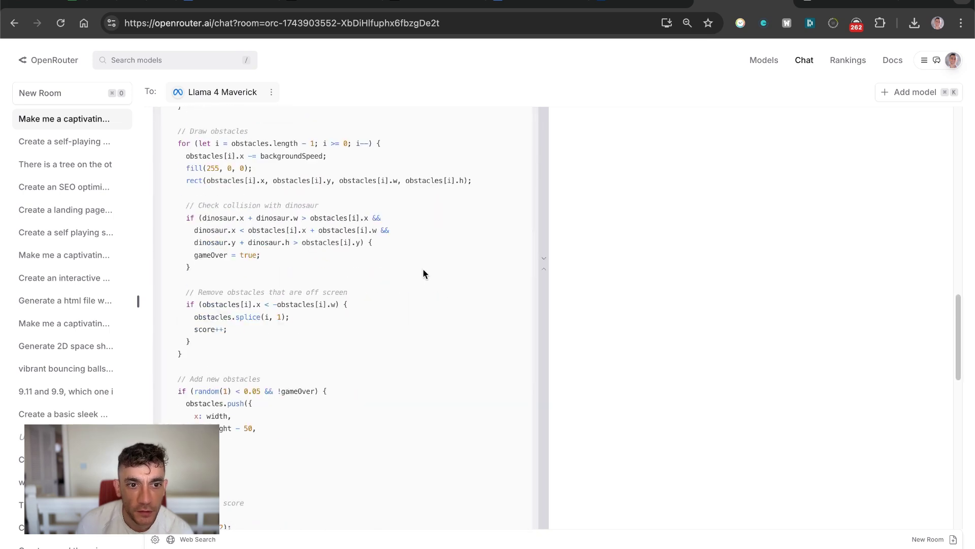
{"action": "left_click", "coordinate": [523, 276]}
{"action": "scroll", "coordinate": [507, 323], "scroll_direction": "down", "scroll_amount": 20}
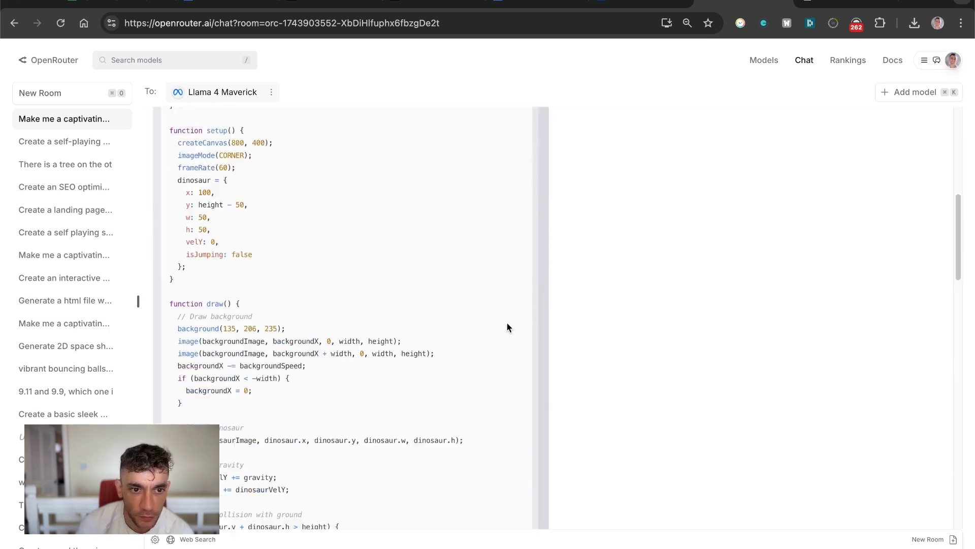
{"action": "scroll", "coordinate": [507, 323], "scroll_direction": "up", "scroll_amount": 19}
- Open the p5.js Web Editor in a new tab, replace the default sketch with Maverick's code, run the game and widen the preview slightly
{"action": "key", "text": "ctrl+t"}
{"action": "type", "text": "p5js"}
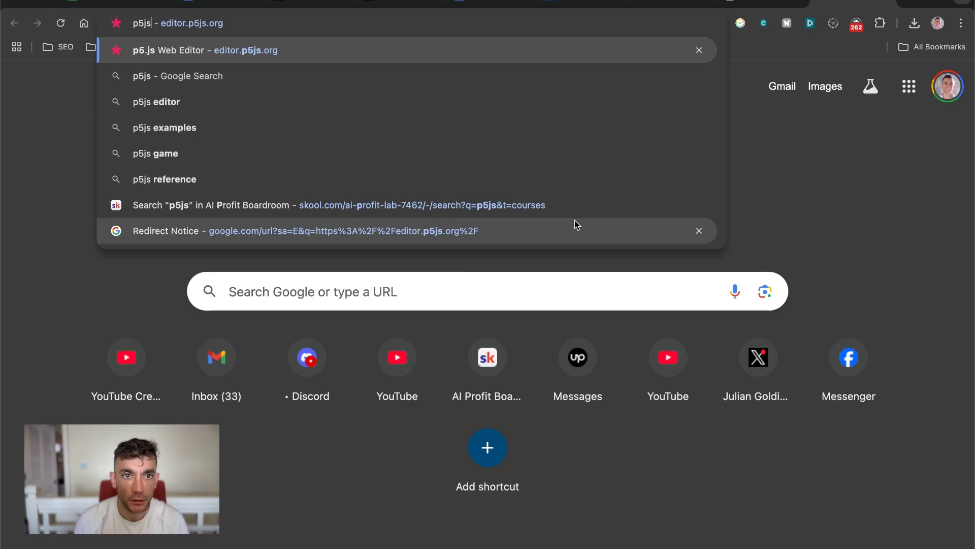
{"action": "key", "text": "Return"}
{"action": "left_click", "coordinate": [340, 217]}
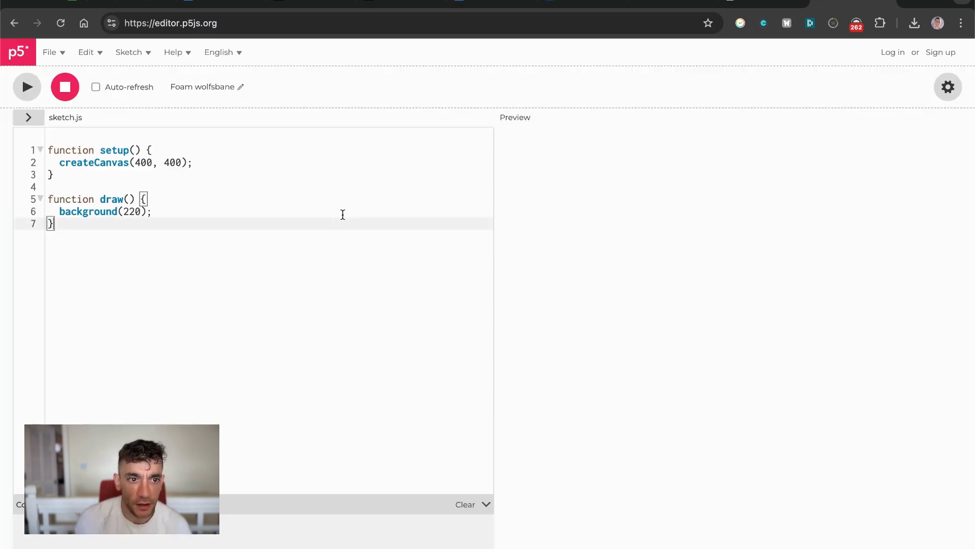
{"action": "key", "text": "ctrl+a"}
{"action": "key", "text": "ctrl+v"}
{"action": "left_click", "coordinate": [37, 93]}
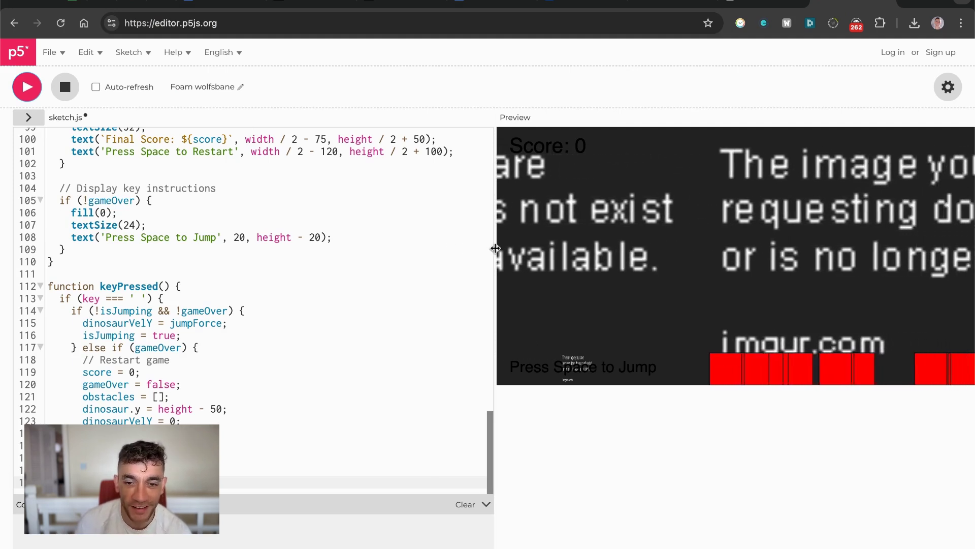
{"action": "left_click_drag", "start_coordinate": [495, 248], "coordinate": [487, 289]}
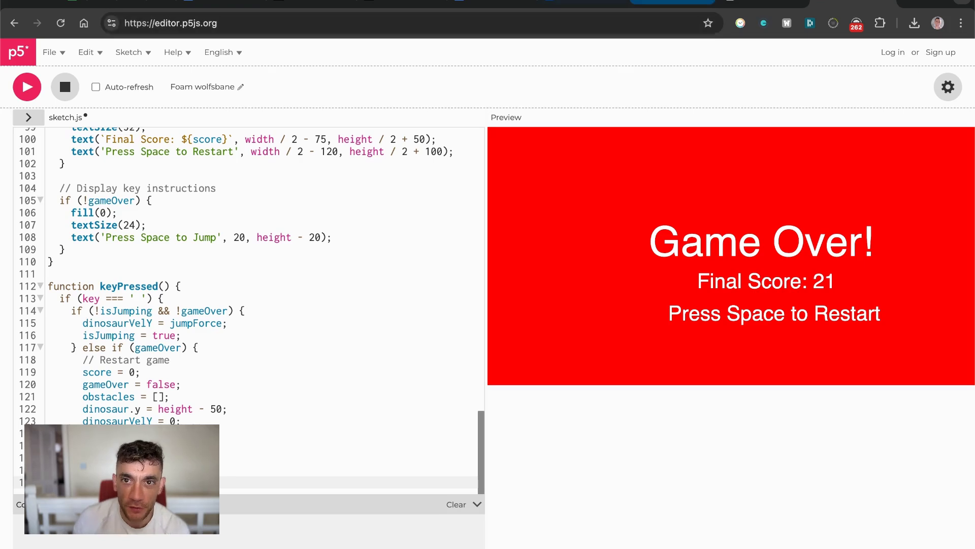
- Return to Google AI Studio and check the endless runner code Gemini 2.5 Pro is generating
{"action": "left_click", "coordinate": [634, 4]}
{"action": "left_click", "coordinate": [575, 4]}
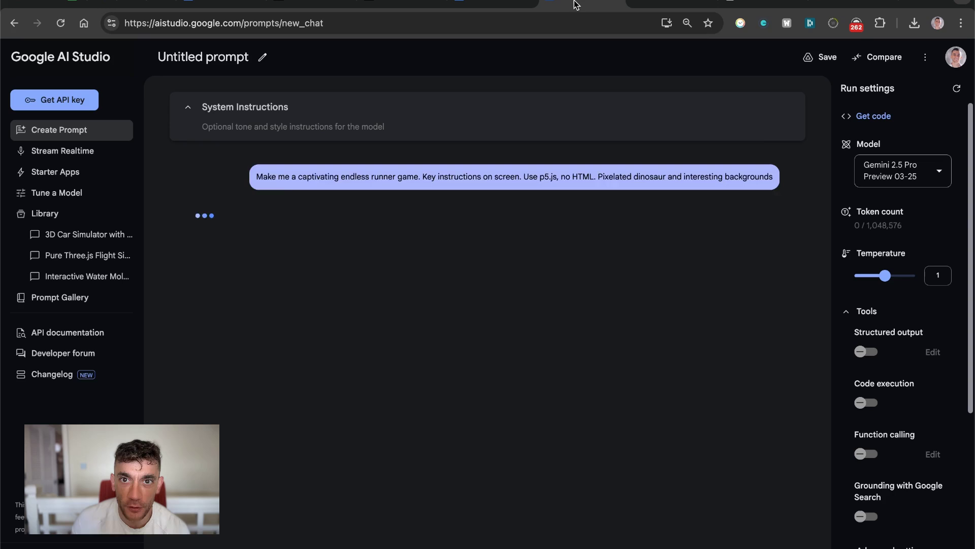
{"action": "scroll", "coordinate": [493, 358], "scroll_direction": "down", "scroll_amount": 5}
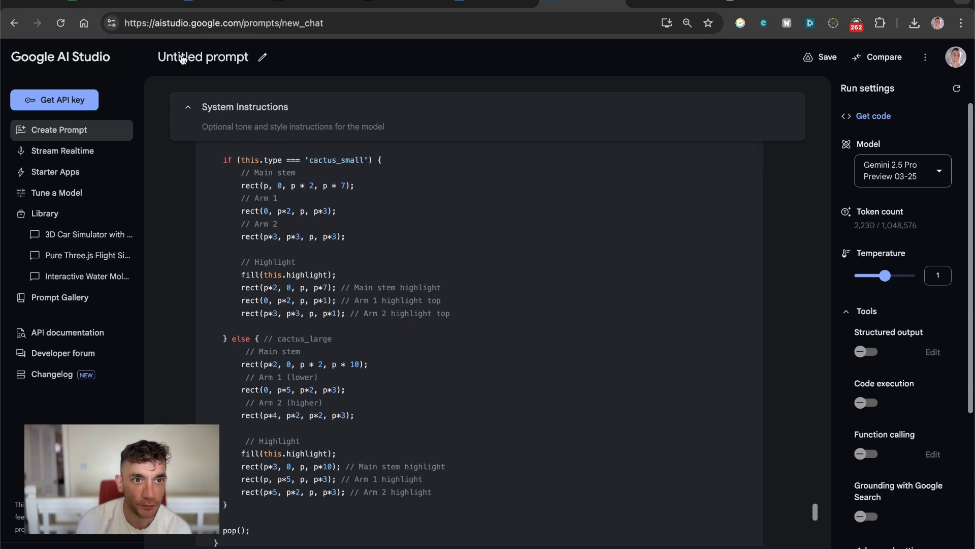
- Select and copy the complete p5.js code of Gemini 2.5 Pro's endless runner answer
{"action": "scroll", "coordinate": [356, 270], "scroll_direction": "up", "scroll_amount": 20}
{"action": "scroll", "coordinate": [621, 219], "scroll_direction": "up", "scroll_amount": 20}
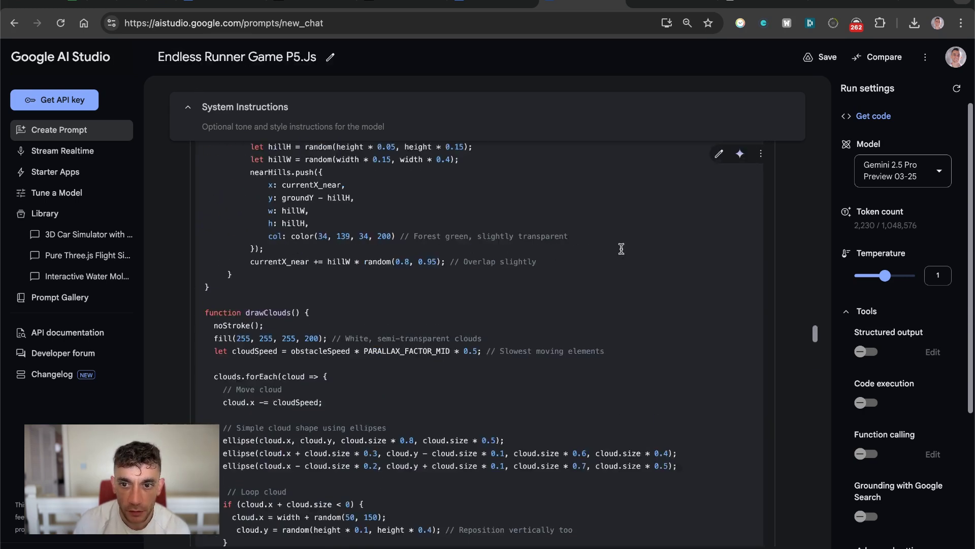
{"action": "scroll", "coordinate": [714, 257], "scroll_direction": "up", "scroll_amount": 20}
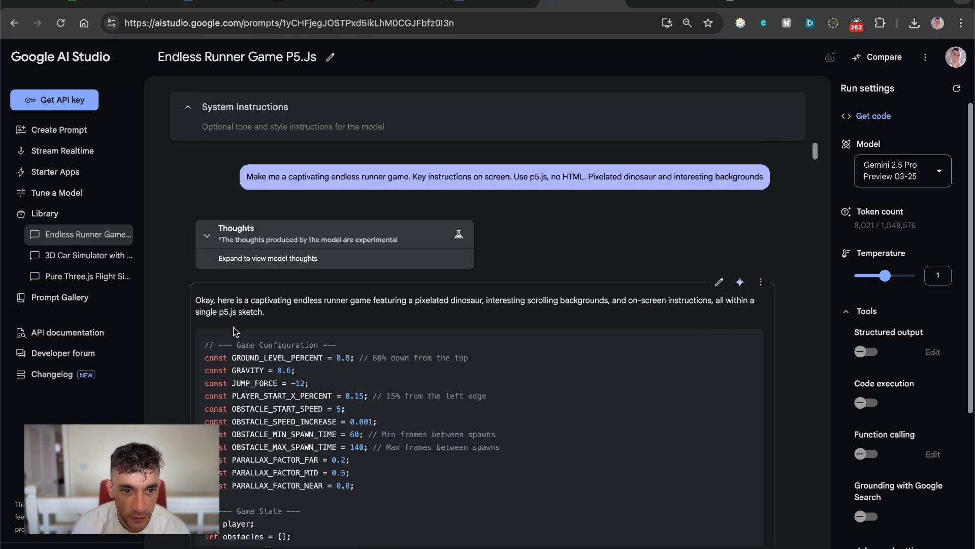
{"action": "left_click_drag", "start_coordinate": [195, 339], "coordinate": [401, 393]}
{"action": "scroll", "coordinate": [398, 396], "scroll_direction": "down", "scroll_amount": 20}
{"action": "scroll", "coordinate": [397, 396], "scroll_direction": "down", "scroll_amount": 20}
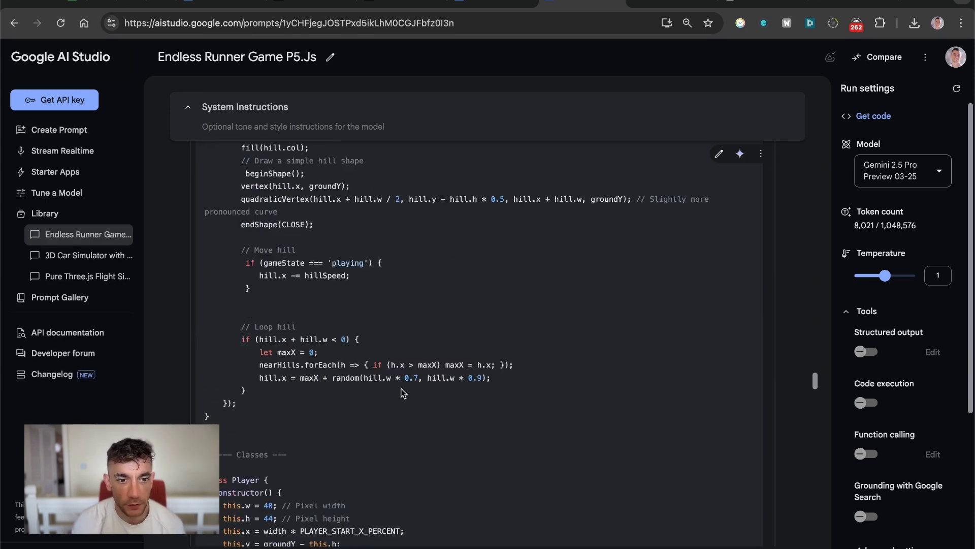
{"action": "scroll", "coordinate": [370, 346], "scroll_direction": "down", "scroll_amount": 20}
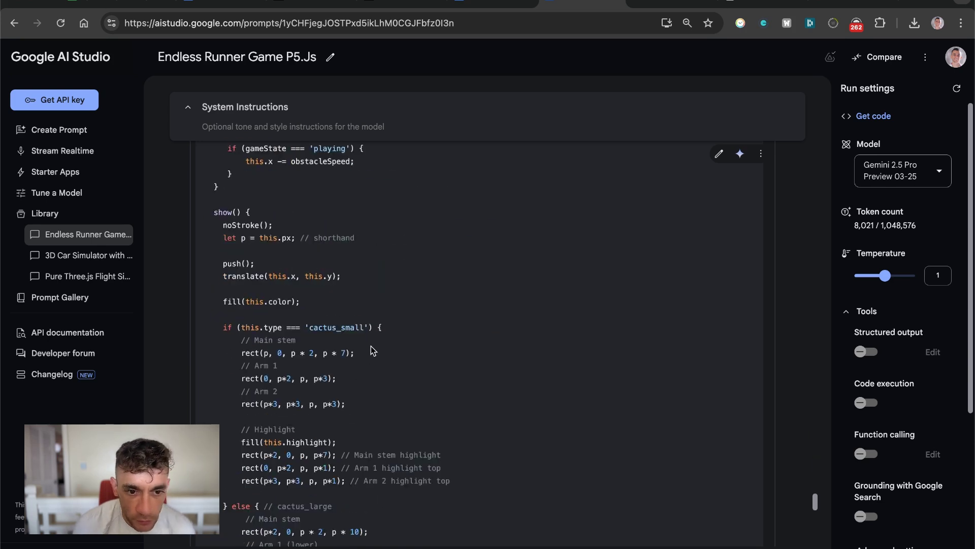
{"action": "scroll", "coordinate": [398, 297], "scroll_direction": "up", "scroll_amount": 7}
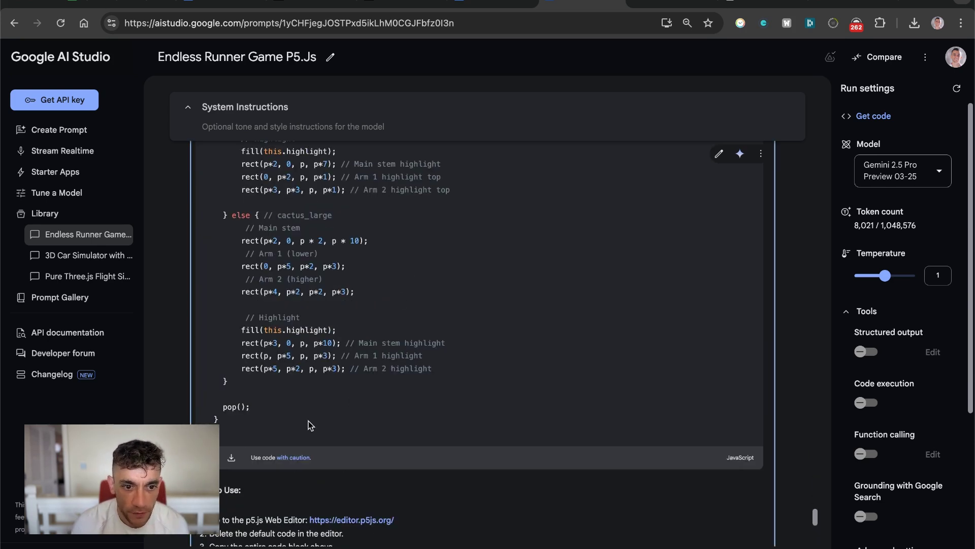
{"action": "left_click", "coordinate": [298, 434], "text": "shift"}
- Switch to the p5.js Web Editor, replace Maverick's sketch with Gemini's code, run it and play the dinosaur game
{"action": "left_click", "coordinate": [823, 4]}
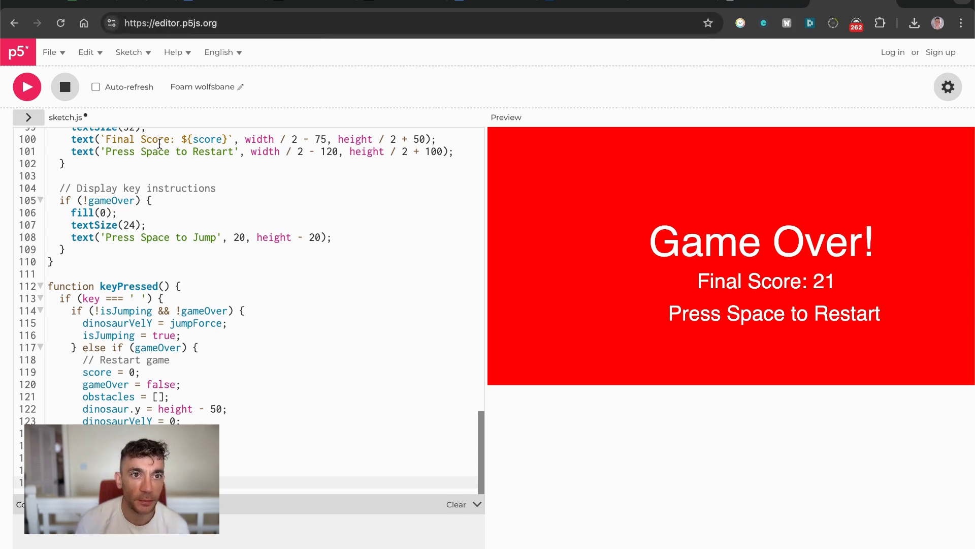
{"action": "left_click", "coordinate": [254, 211]}
{"action": "key", "text": "ctrl+a"}
{"action": "key", "text": "ctrl+v"}
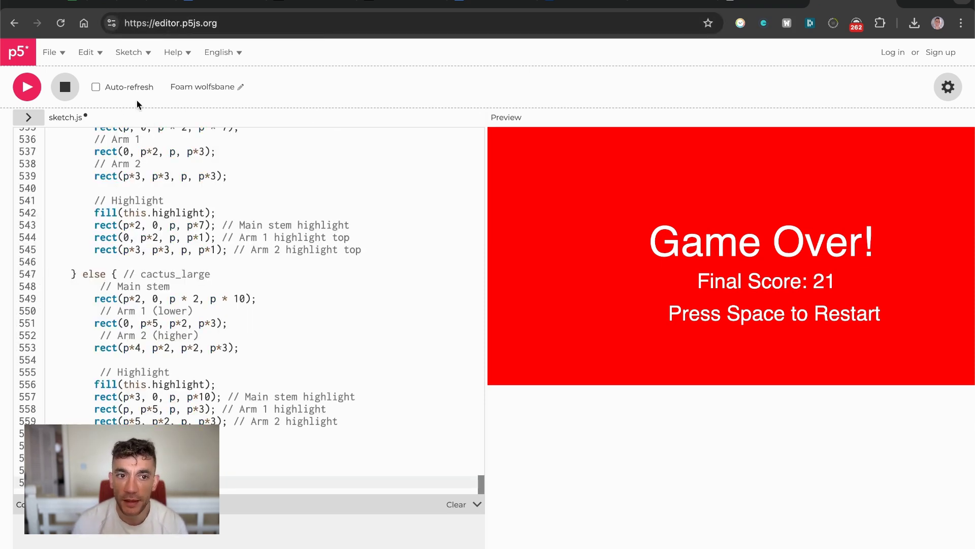
{"action": "left_click", "coordinate": [28, 87]}
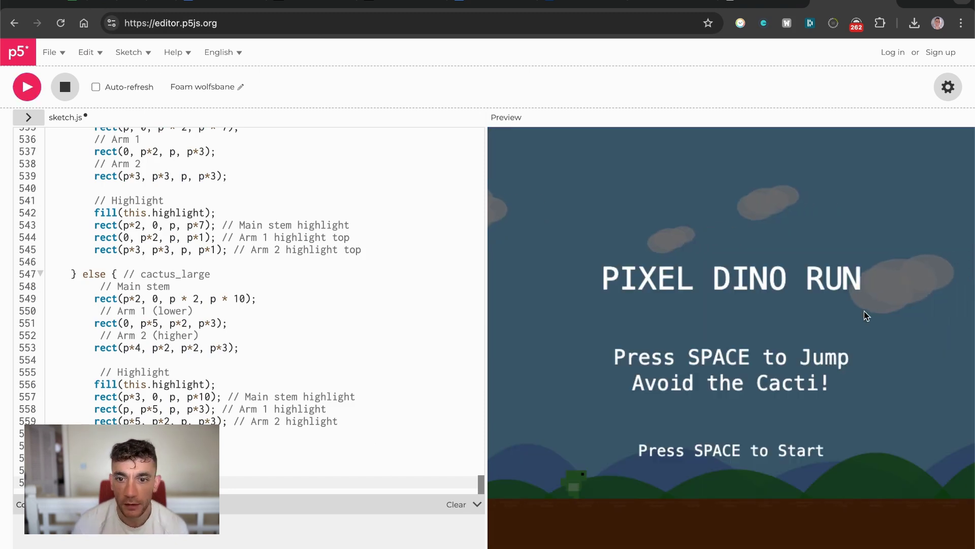
{"action": "key", "text": "space"}
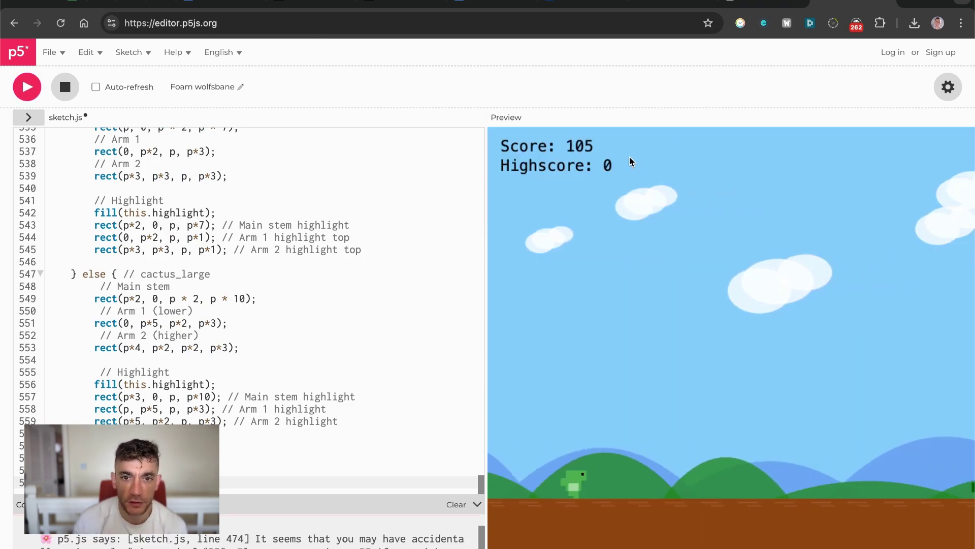
{"action": "left_click", "coordinate": [418, 335]}
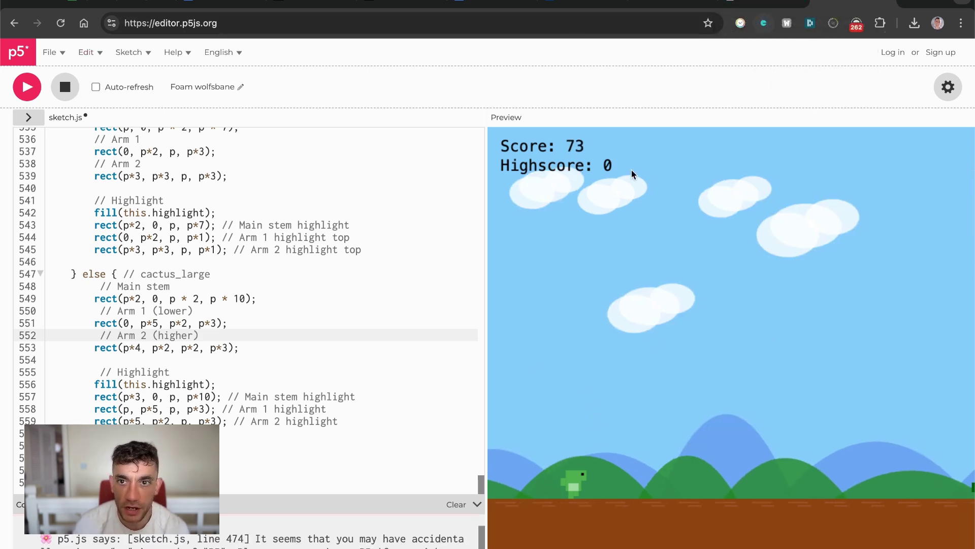
- Skim the Gemini 2.5 Pro lesson in the AI Profit Boardroom on Skool, and return to Google AI Studio to clear the code selection
{"action": "left_click", "coordinate": [762, 4]}
{"action": "scroll", "coordinate": [620, 280], "scroll_direction": "down", "scroll_amount": 10}
{"action": "scroll", "coordinate": [613, 330], "scroll_direction": "up", "scroll_amount": 15}
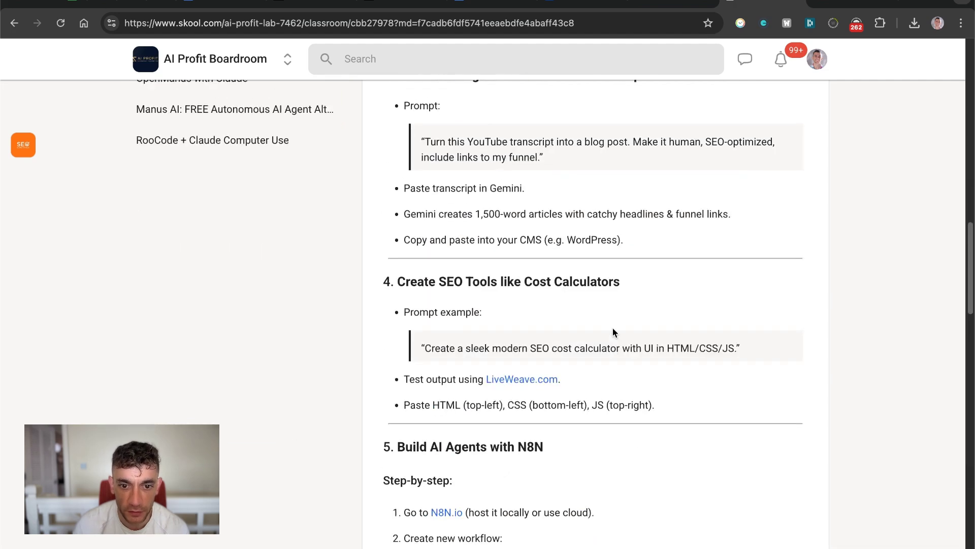
{"action": "scroll", "coordinate": [611, 332], "scroll_direction": "down", "scroll_amount": 7}
{"action": "scroll", "coordinate": [611, 331], "scroll_direction": "up", "scroll_amount": 15}
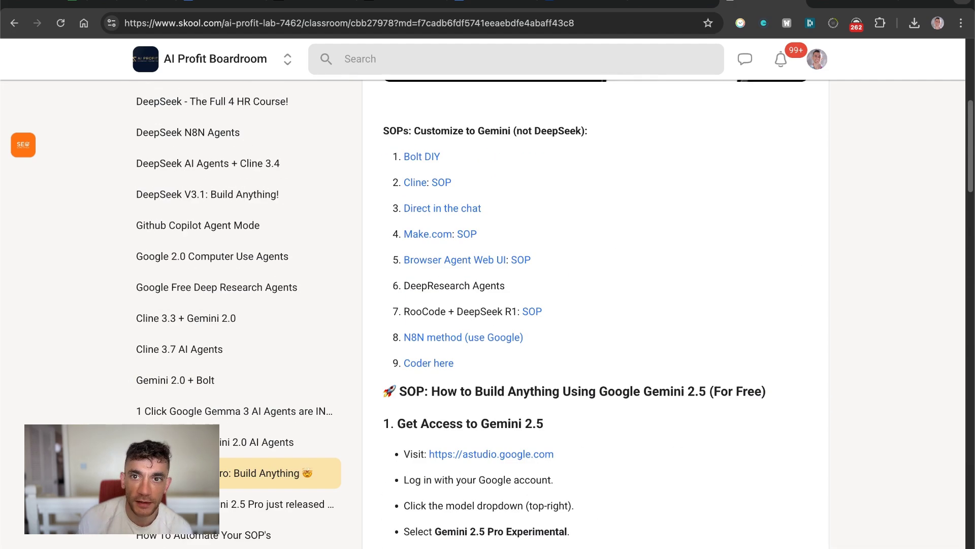
{"action": "left_click", "coordinate": [591, 5]}
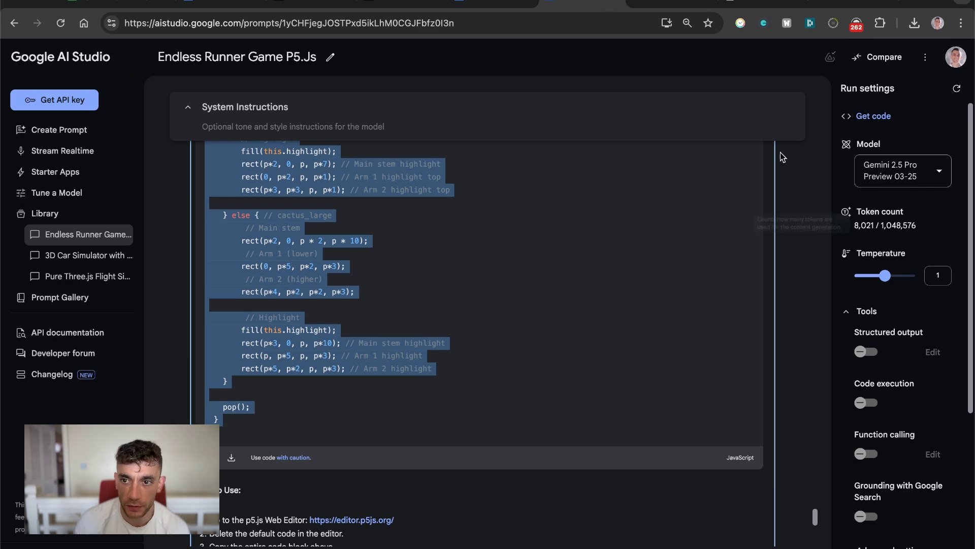
{"action": "left_click", "coordinate": [619, 215]}
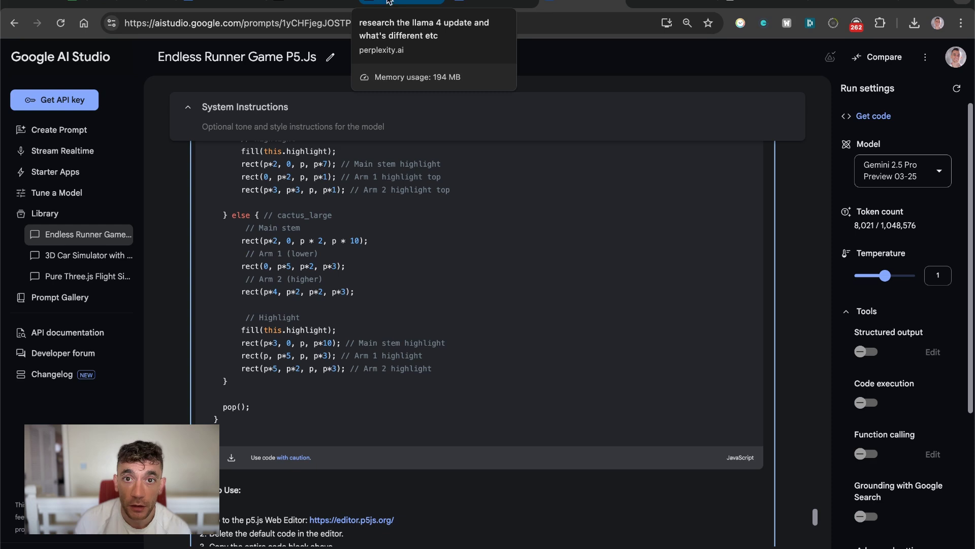
- Switch to X, close the Llama 4 Maverick leaderboard photo and look through the Llama 4 trending posts
{"action": "left_click", "coordinate": [311, 2]}
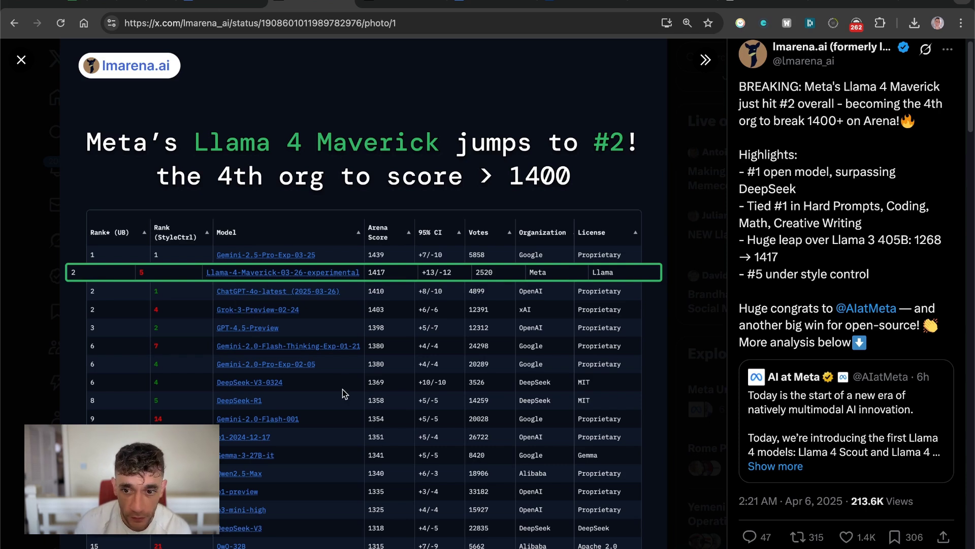
{"action": "left_click", "coordinate": [21, 60]}
{"action": "scroll", "coordinate": [396, 246], "scroll_direction": "down", "scroll_amount": 10}
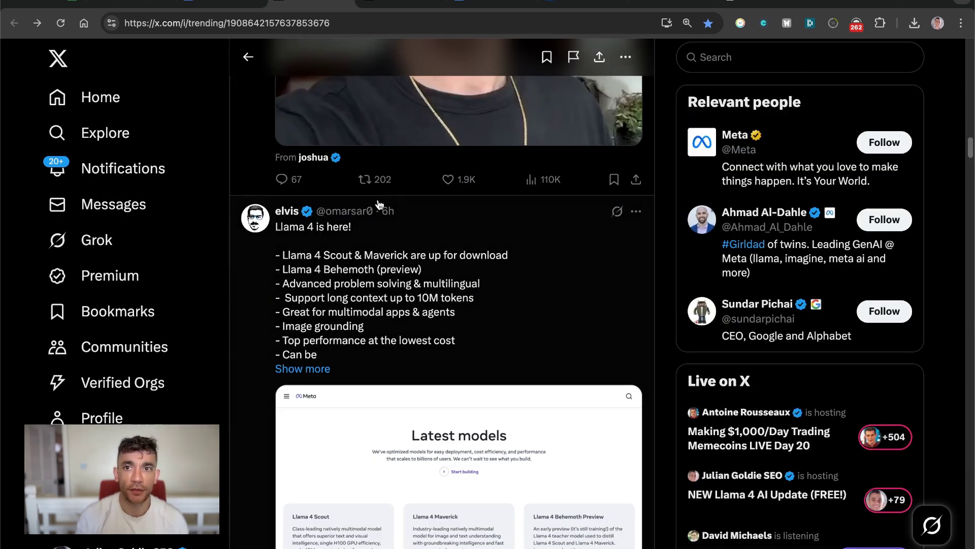
{"action": "key", "text": "super+l"}
{"action": "type", "text": "app.ahrefs.com/dashboard"}
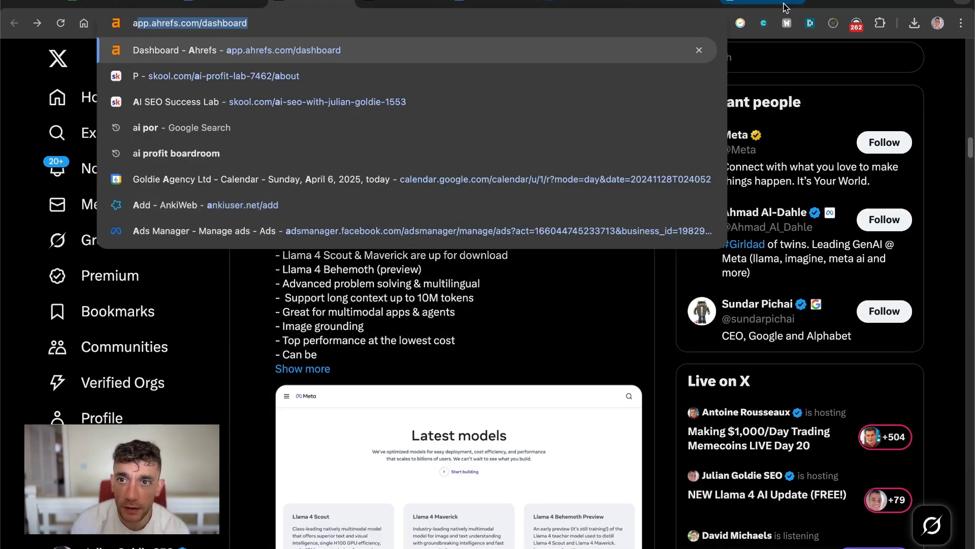
- Return to Skool, open the AI Profit Boardroom's About page and read through its description
{"action": "left_click", "coordinate": [784, 4]}
{"action": "scroll", "coordinate": [366, 175], "scroll_direction": "up", "scroll_amount": 8}
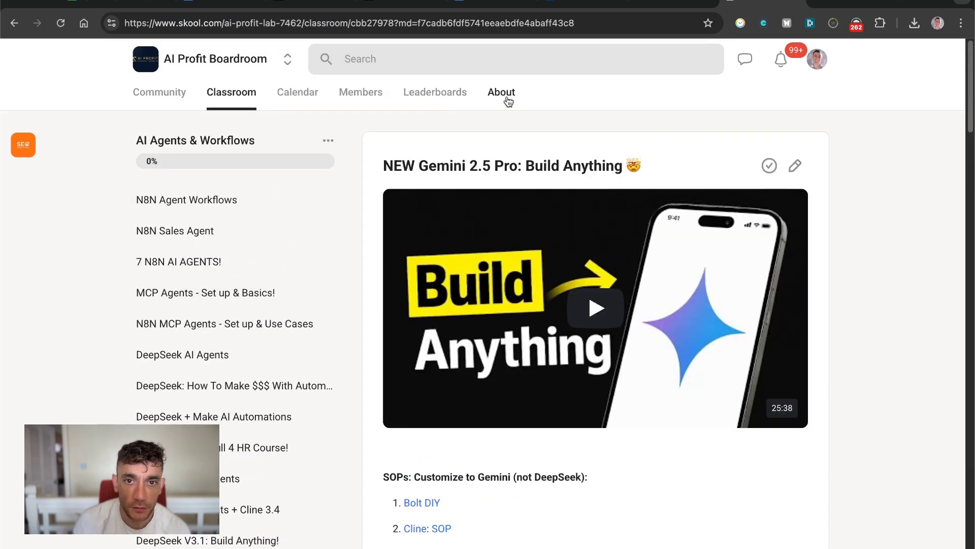
{"action": "left_click", "coordinate": [485, 95]}
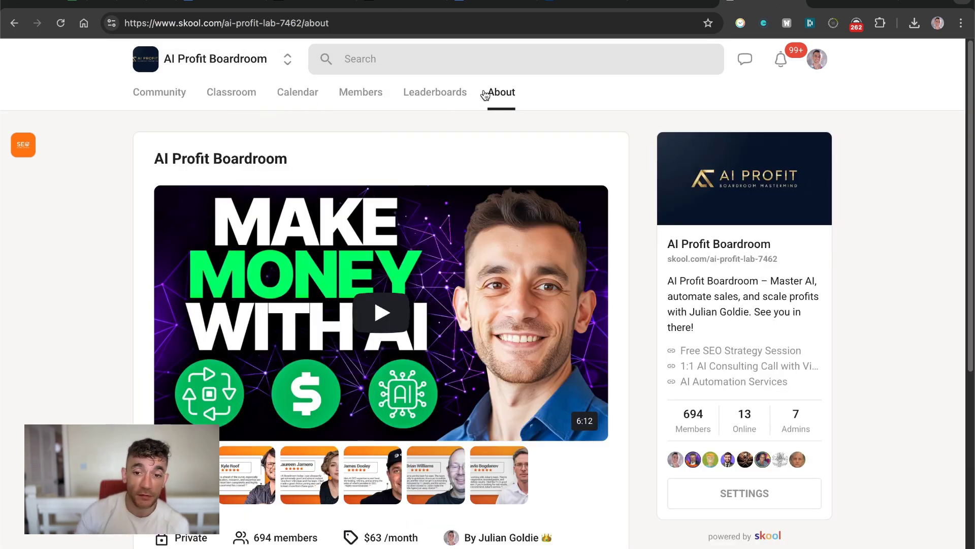
{"action": "right_click", "coordinate": [762, 4]}
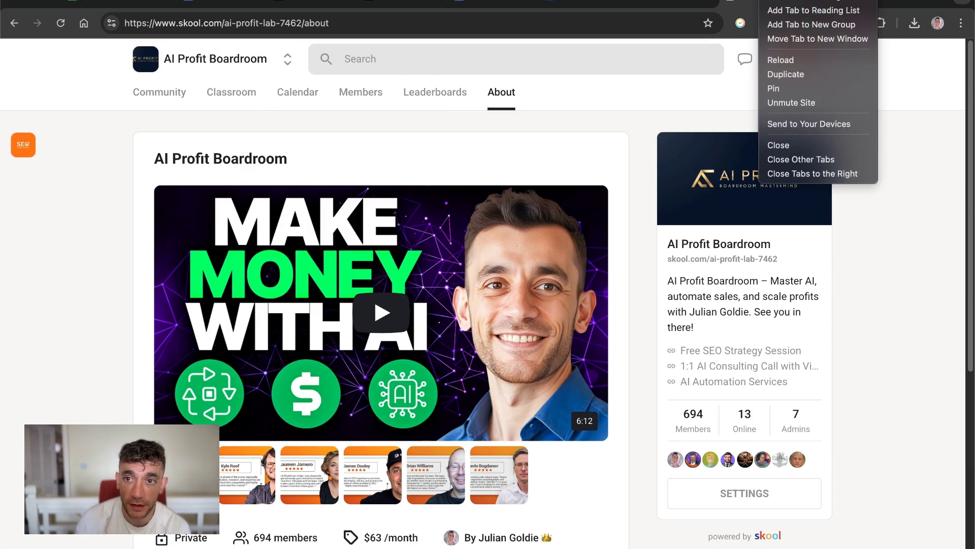
{"action": "left_click", "coordinate": [861, 284]}
{"action": "scroll", "coordinate": [836, 366], "scroll_direction": "down", "scroll_amount": 7}
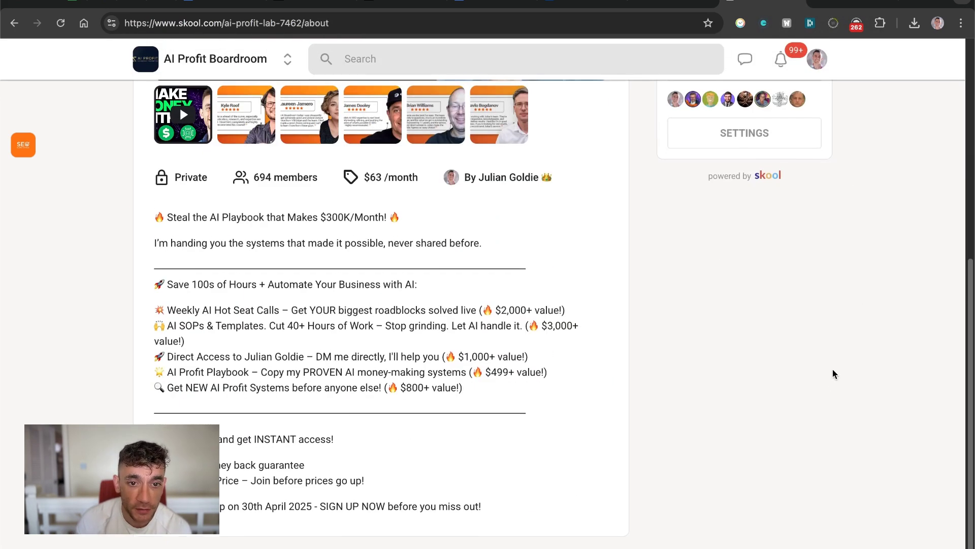
{"action": "scroll", "coordinate": [639, 450], "scroll_direction": "up", "scroll_amount": 7}
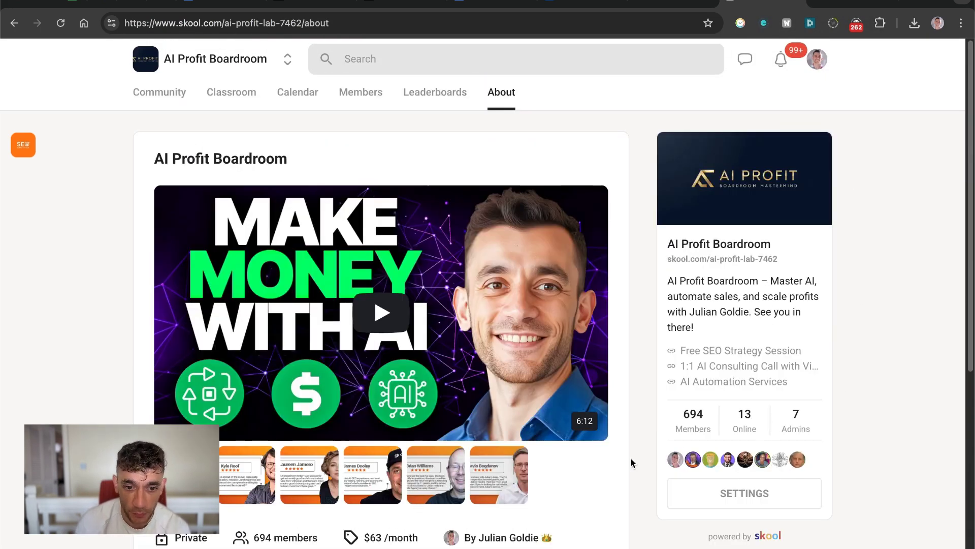
- Open the AI Profit Boardroom classroom and look over its course collection
{"action": "left_click", "coordinate": [224, 104]}
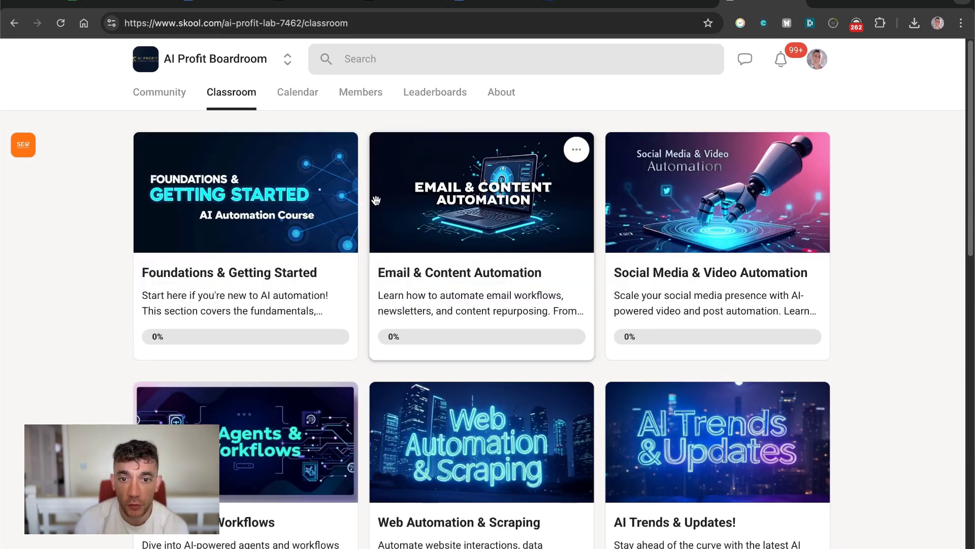
{"action": "scroll", "coordinate": [578, 345], "scroll_direction": "down", "scroll_amount": 9}
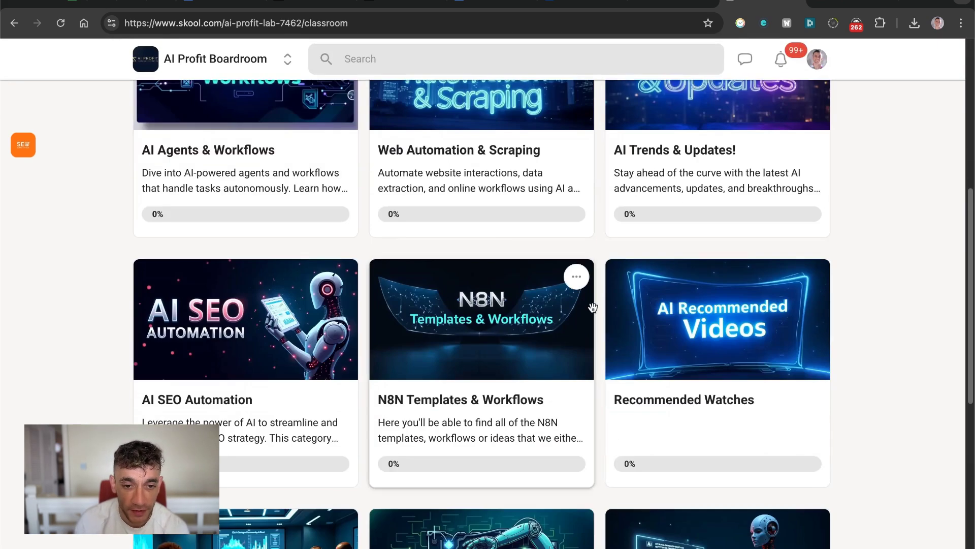
{"action": "scroll", "coordinate": [578, 345], "scroll_direction": "down", "scroll_amount": 3}
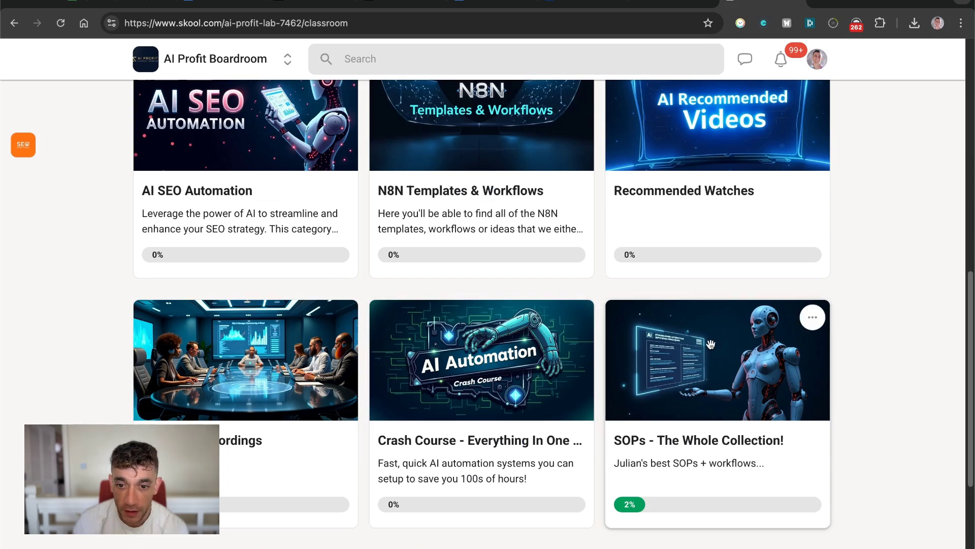
{"action": "scroll", "coordinate": [535, 517], "scroll_direction": "up", "scroll_amount": 15}
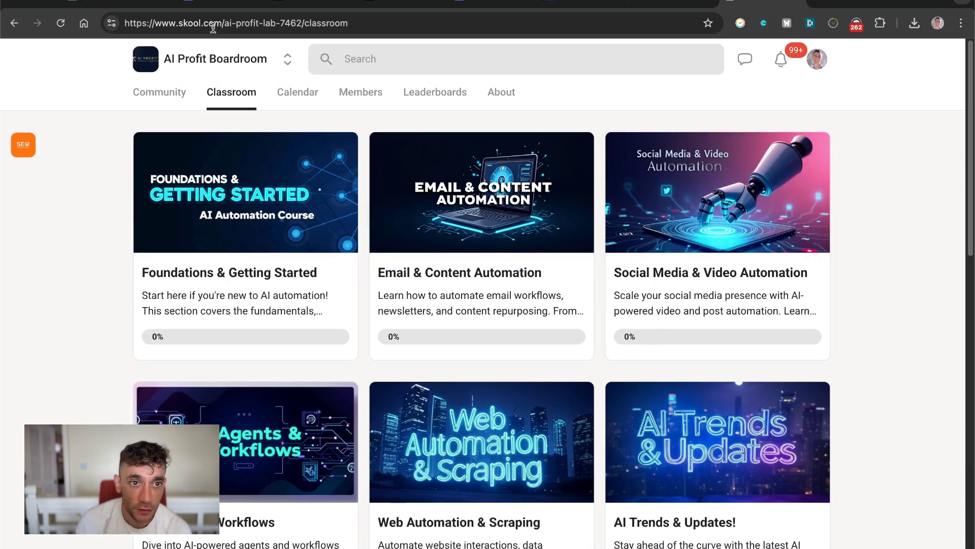
- Browse the AI Profit Boardroom community posts and view the calendar of weekly Q&A calls
{"action": "left_click", "coordinate": [176, 93]}
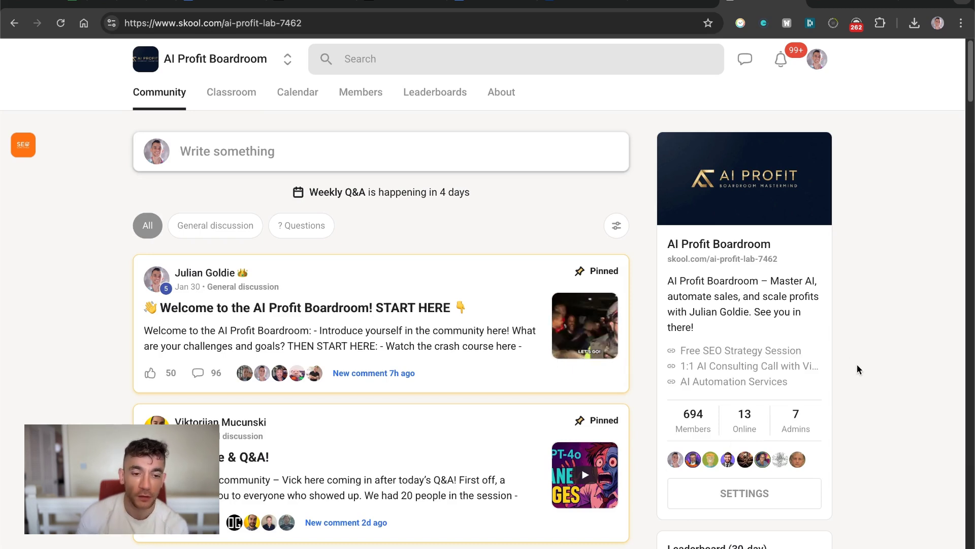
{"action": "scroll", "coordinate": [281, 350], "scroll_direction": "down", "scroll_amount": 10}
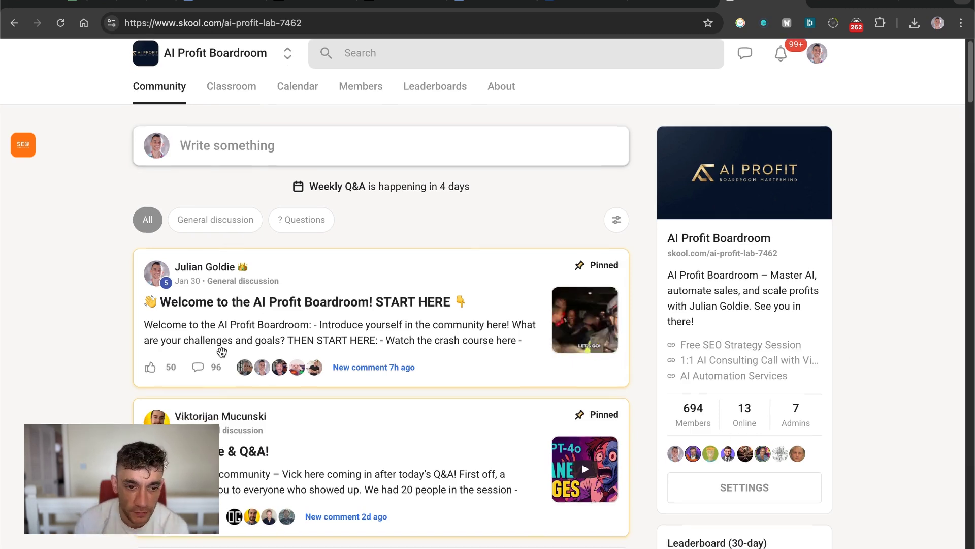
{"action": "scroll", "coordinate": [246, 395], "scroll_direction": "down", "scroll_amount": 15}
{"action": "scroll", "coordinate": [356, 442], "scroll_direction": "up", "scroll_amount": 20}
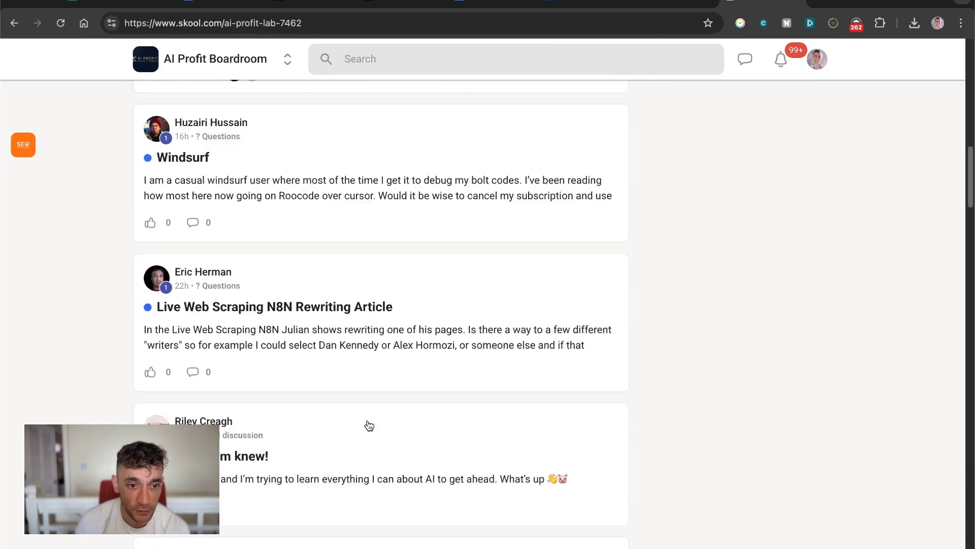
{"action": "left_click", "coordinate": [294, 94]}
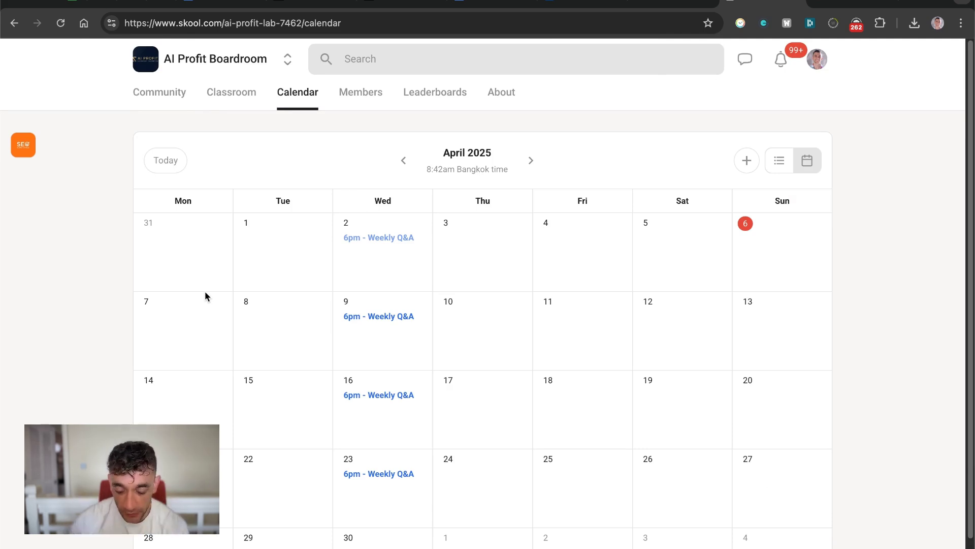
- Go back to the classroom and examine the courses, including the Q&A call recordings and SOP collection
{"action": "left_click", "coordinate": [212, 94]}
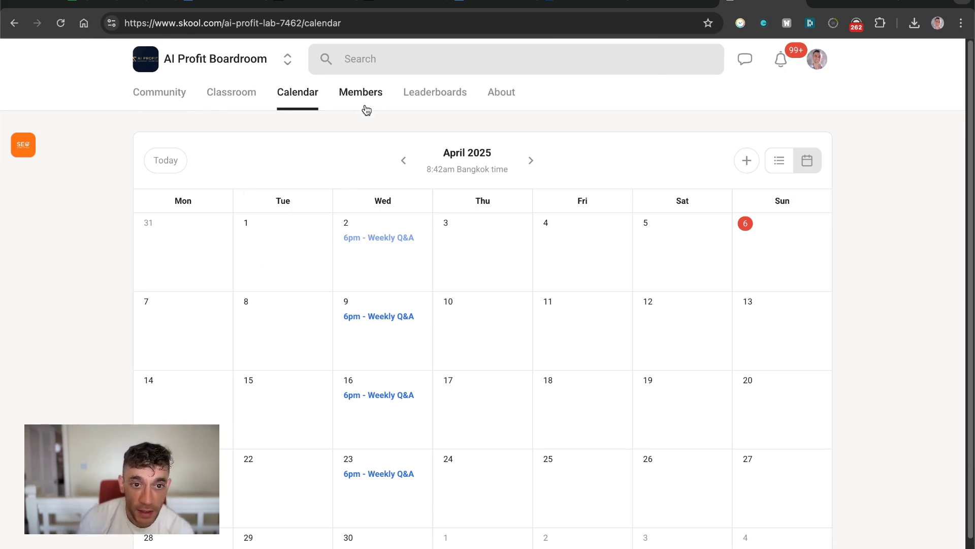
{"action": "scroll", "coordinate": [402, 368], "scroll_direction": "down", "scroll_amount": 10}
{"action": "scroll", "coordinate": [401, 368], "scroll_direction": "up", "scroll_amount": 8}
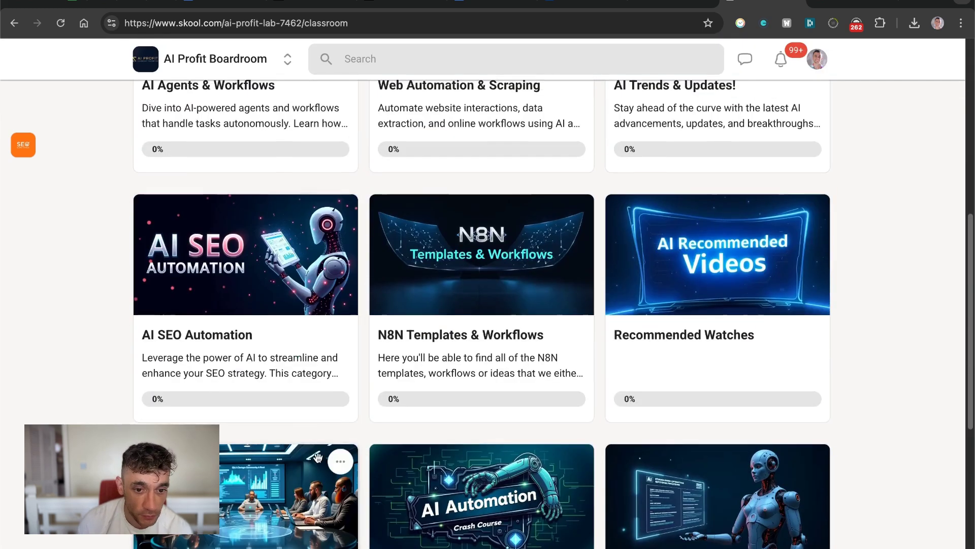
{"action": "scroll", "coordinate": [203, 483], "scroll_direction": "down", "scroll_amount": 1}
{"action": "scroll", "coordinate": [254, 451], "scroll_direction": "down", "scroll_amount": 3}
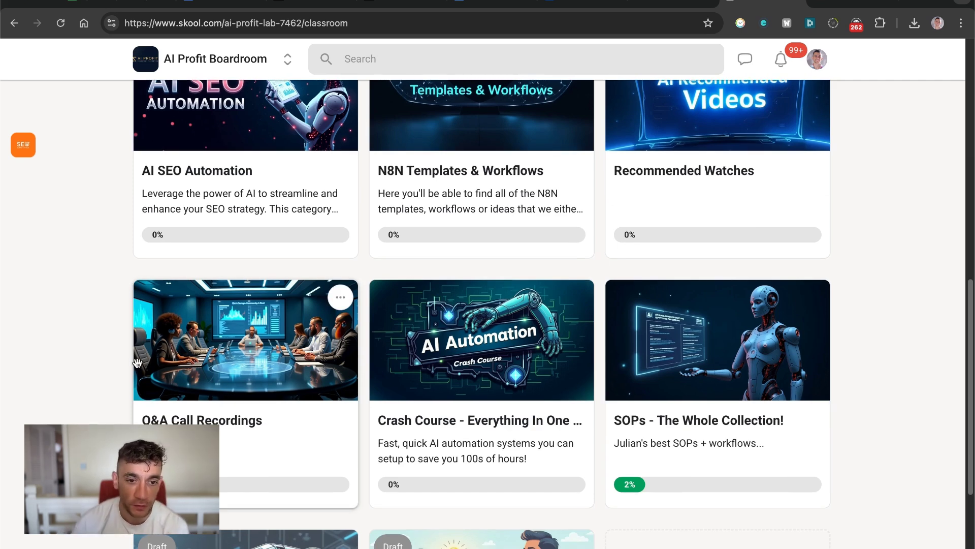
{"action": "scroll", "coordinate": [239, 490], "scroll_direction": "up", "scroll_amount": 10}
{"action": "scroll", "coordinate": [229, 524], "scroll_direction": "down", "scroll_amount": 4}
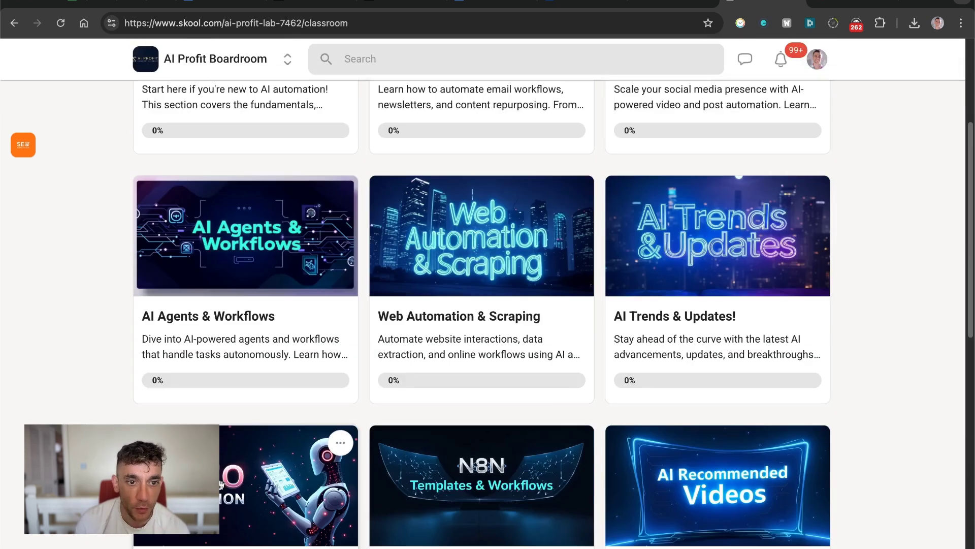
{"action": "scroll", "coordinate": [356, 407], "scroll_direction": "up", "scroll_amount": 4}
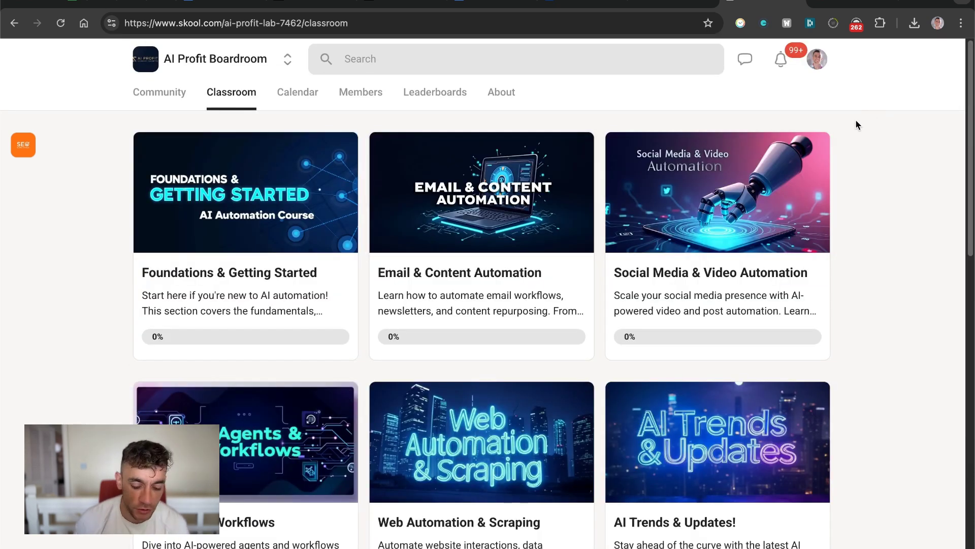
- Switch away from the Skool classroom and load the free SEO strategy session page at go.juliangoldie.com/strategy-session
{"action": "key", "text": "ctrl+Tab"}
{"action": "key", "text": "ctrl+l"}
{"action": "type", "text": "go."}
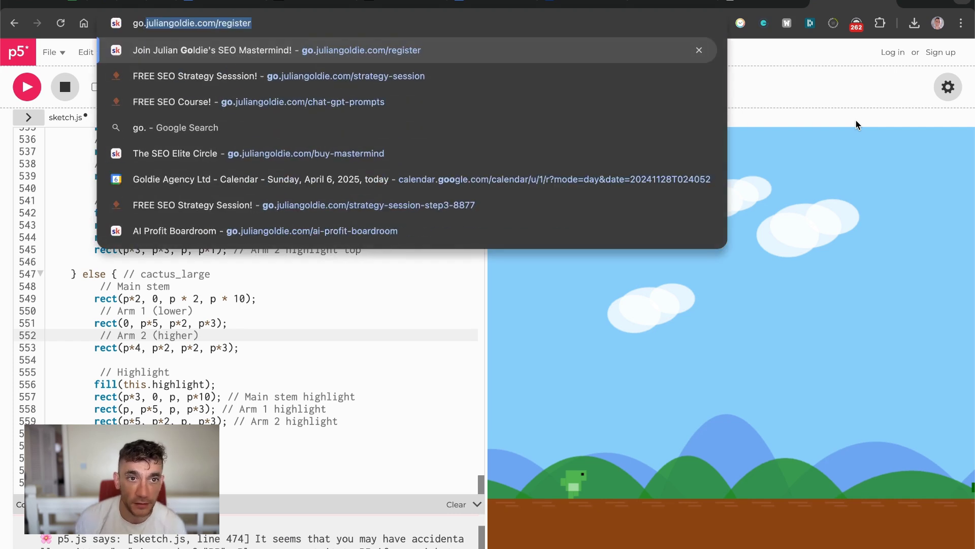
{"action": "type", "text": "juliangoldie.com/st"}
{"action": "key", "text": "Return"}
{"action": "key", "text": "Return"}
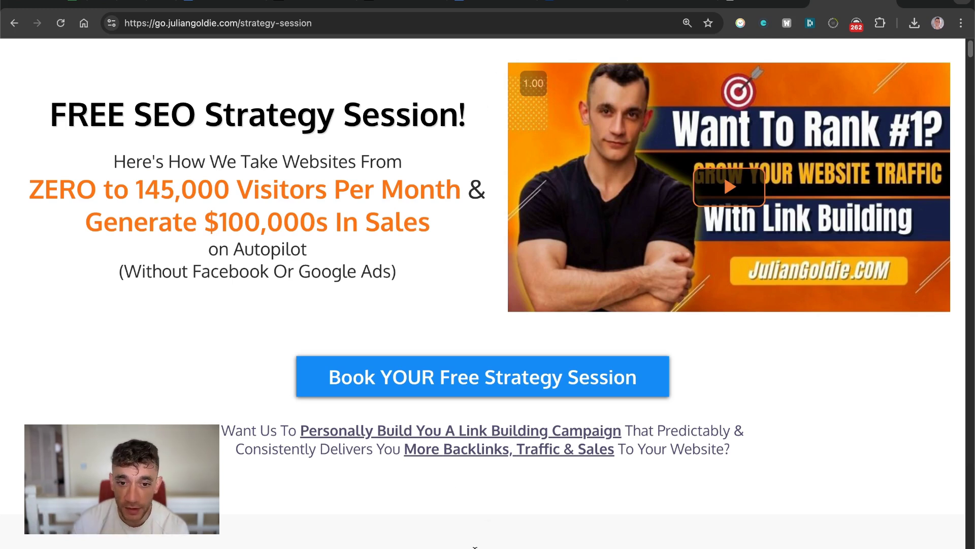
- Look through the strategy session page, covering the session benefits, founder's introduction, website case studies and client testimonials
{"action": "scroll", "coordinate": [206, 175], "scroll_direction": "down", "scroll_amount": 10}
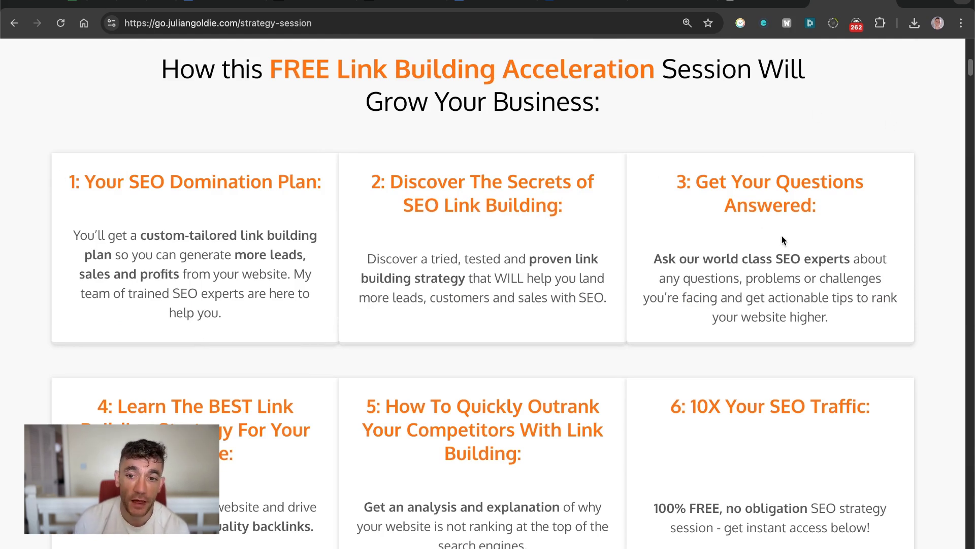
{"action": "scroll", "coordinate": [839, 381], "scroll_direction": "down", "scroll_amount": 15}
{"action": "scroll", "coordinate": [896, 354], "scroll_direction": "down", "scroll_amount": 20}
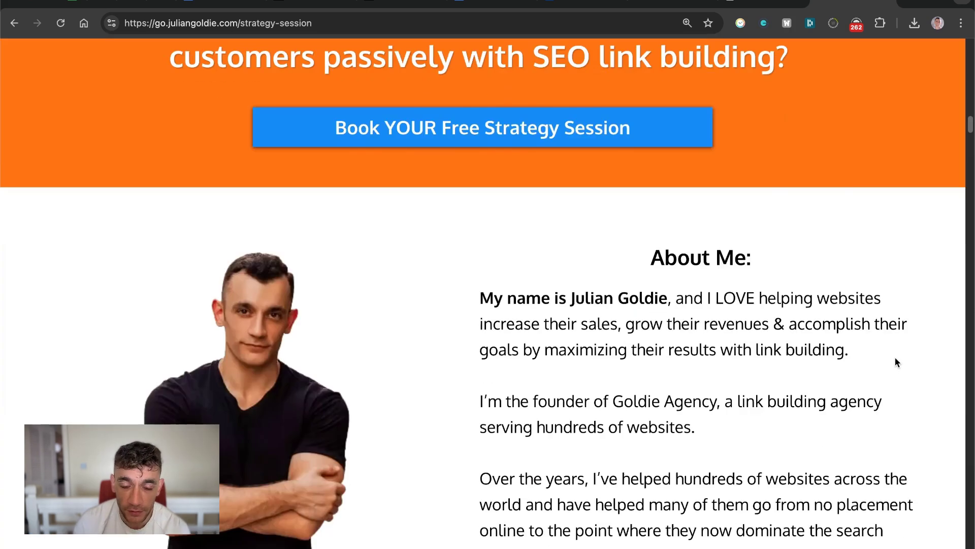
{"action": "scroll", "coordinate": [843, 378], "scroll_direction": "down", "scroll_amount": 20}
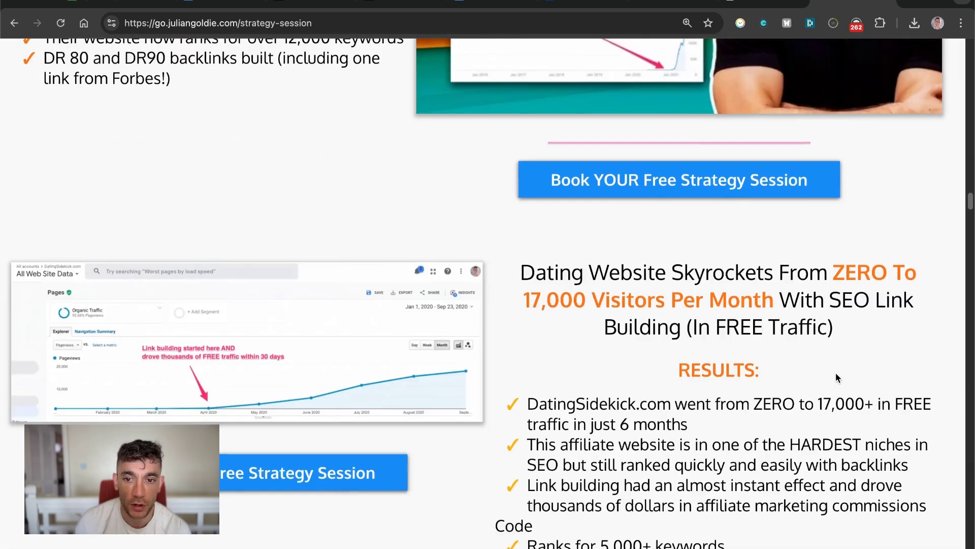
{"action": "scroll", "coordinate": [789, 510], "scroll_direction": "down", "scroll_amount": 20}
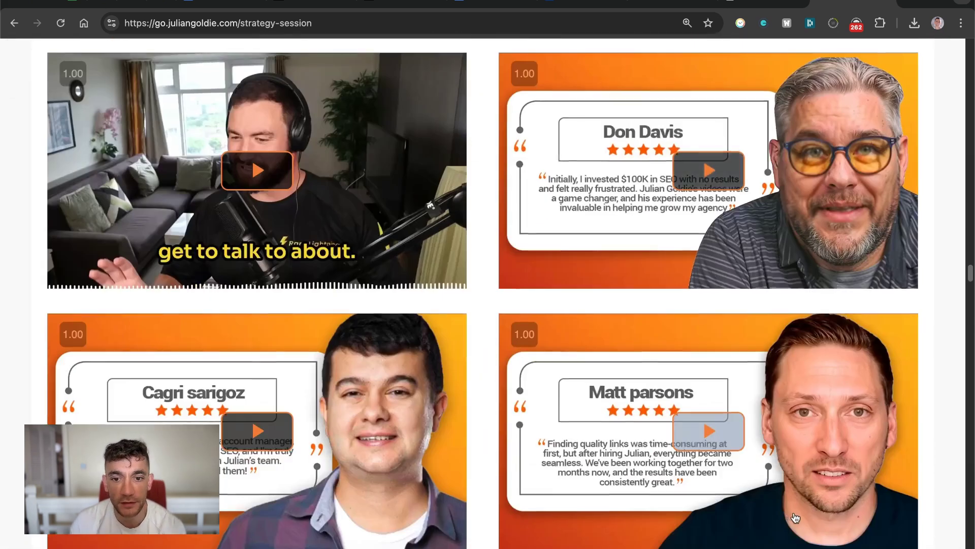
{"action": "scroll", "coordinate": [726, 531], "scroll_direction": "down", "scroll_amount": 20}
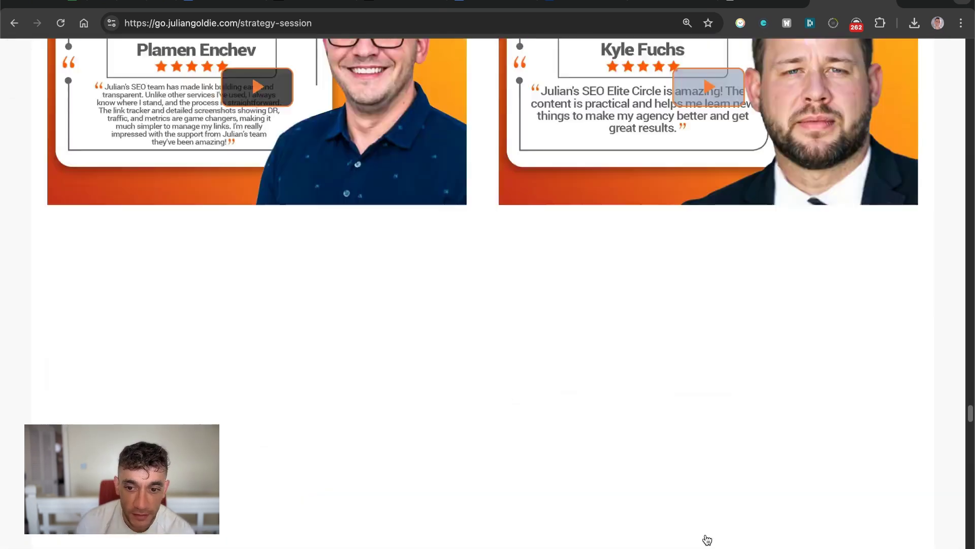